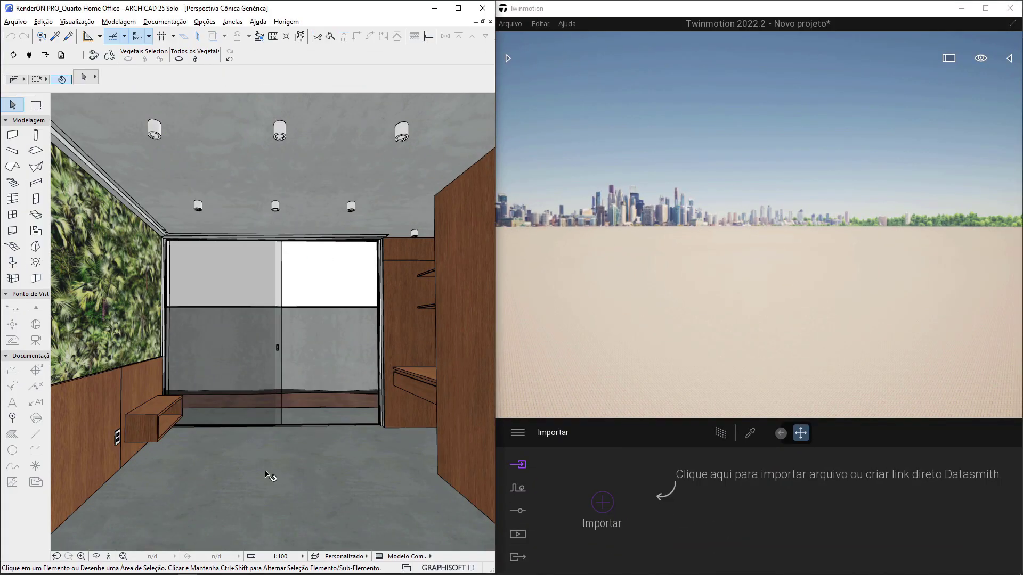
Apply the 00_Export Tw... layer combination, hide the light cylinders' layer ARQ - Iluminação - Luz, and activate the Lamp tool.
{"action": "left_click", "coordinate": [345, 556]}
{"action": "left_click", "coordinate": [354, 519]}
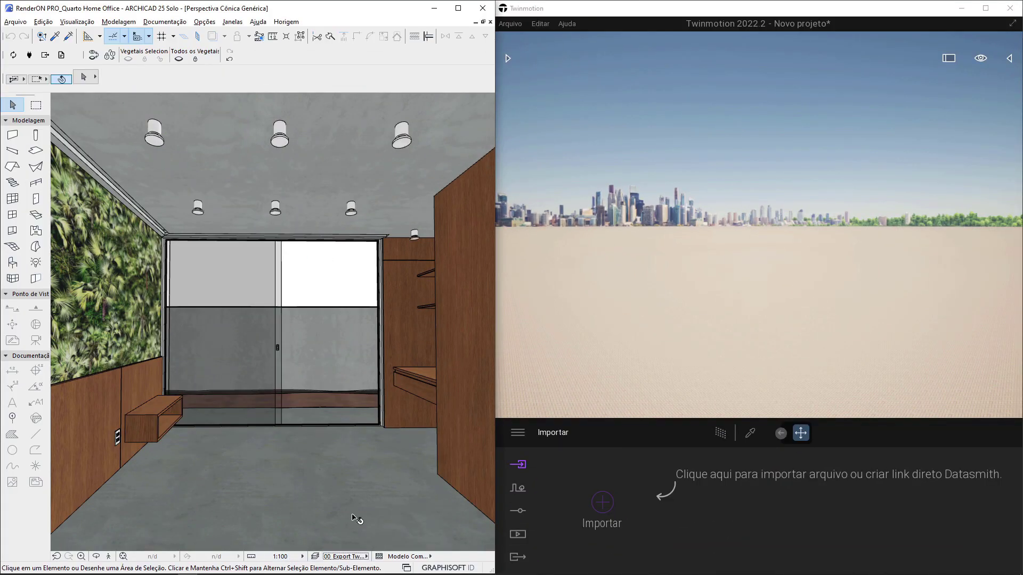
{"action": "left_click", "coordinate": [156, 142]}
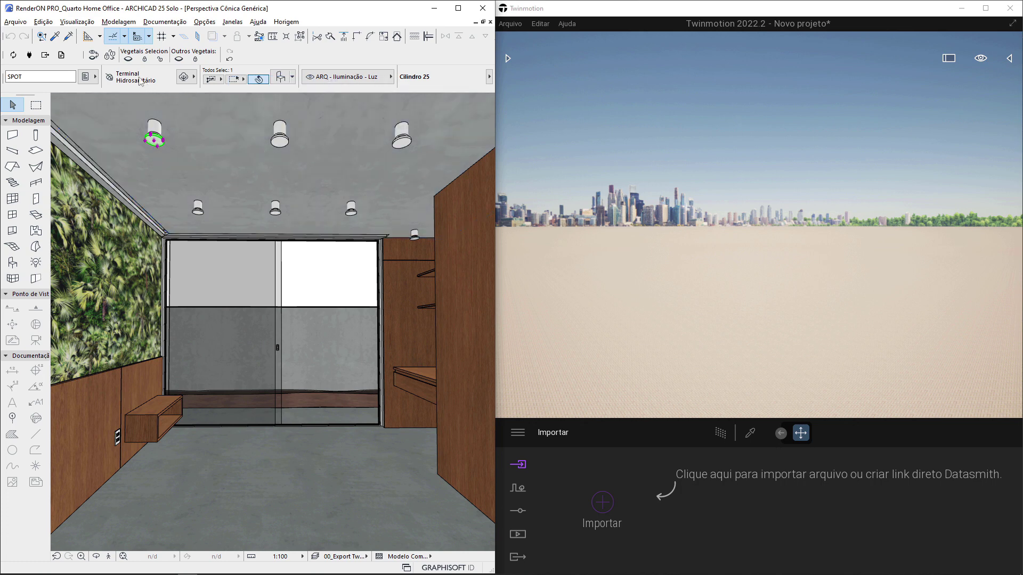
{"action": "left_click", "coordinate": [129, 59]}
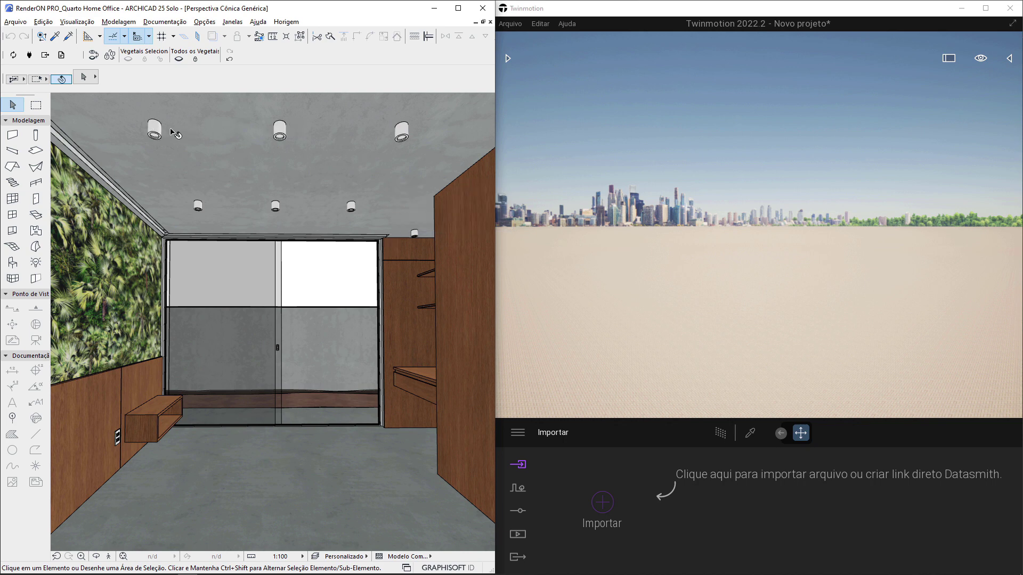
{"action": "left_click", "coordinate": [36, 262]}
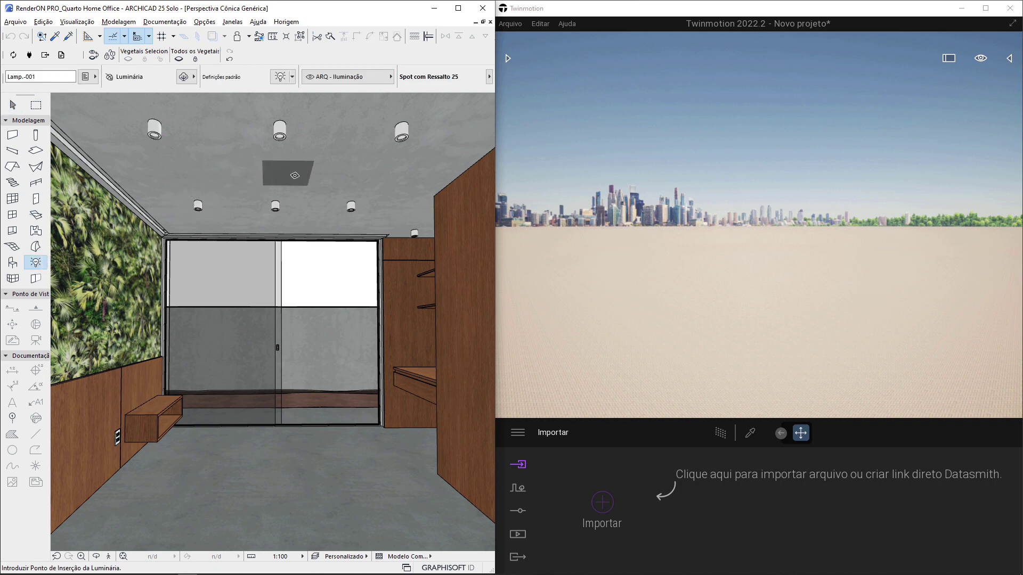
In Twinmotion, import the RenderON_PRO_Quarto_Home_Office Direct Link with Fusionar Manter a hierarquia, Processar Tudo and lighting settings Usar original.
{"action": "left_click", "coordinate": [608, 504]}
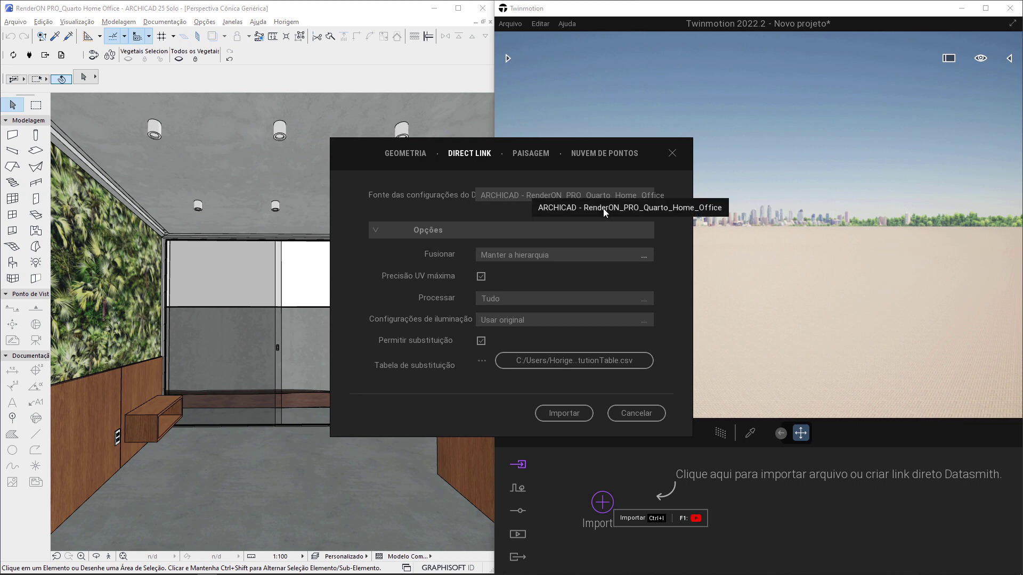
{"action": "left_click", "coordinate": [505, 257]}
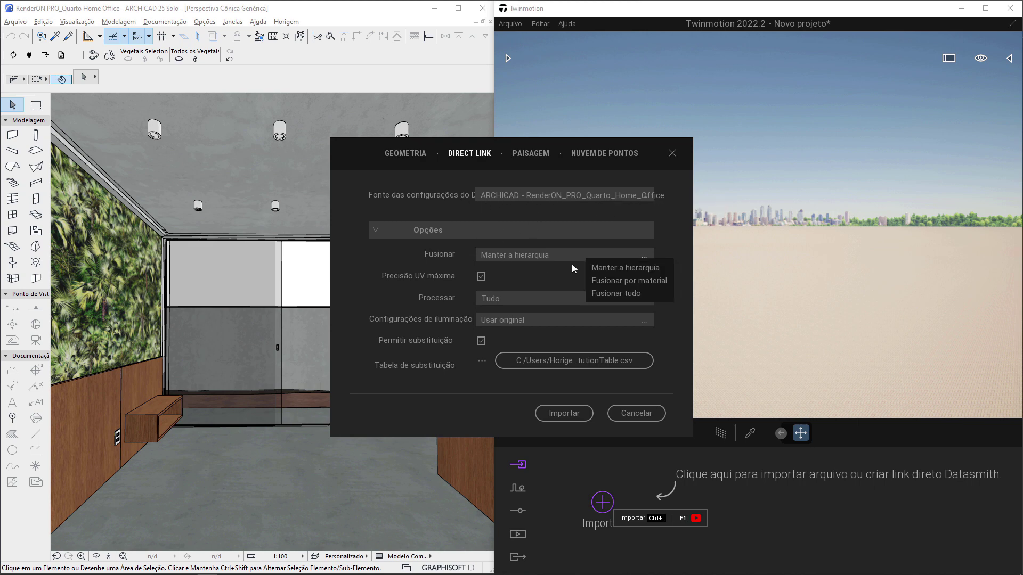
{"action": "left_click", "coordinate": [601, 269]}
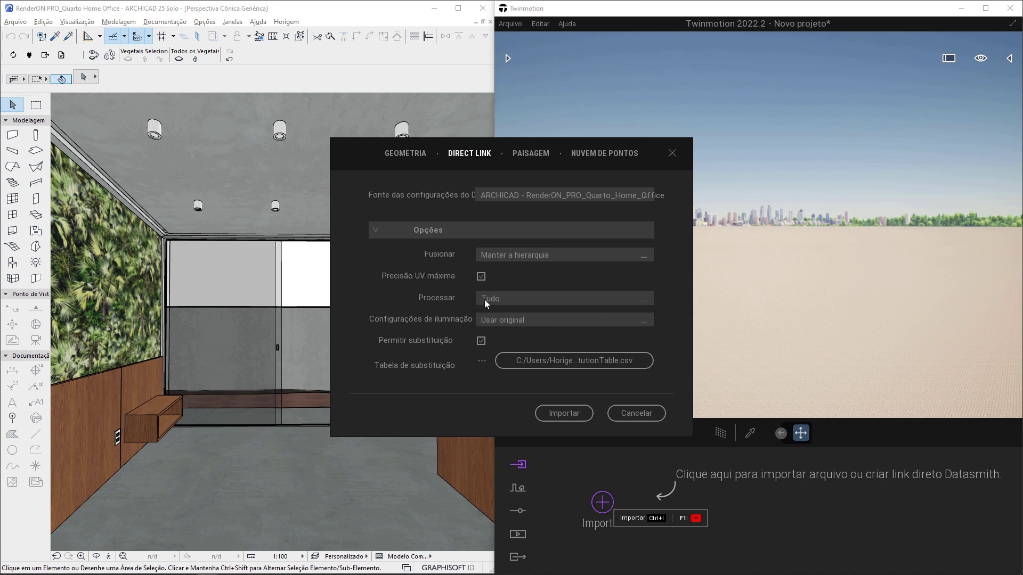
{"action": "left_click", "coordinate": [512, 299]}
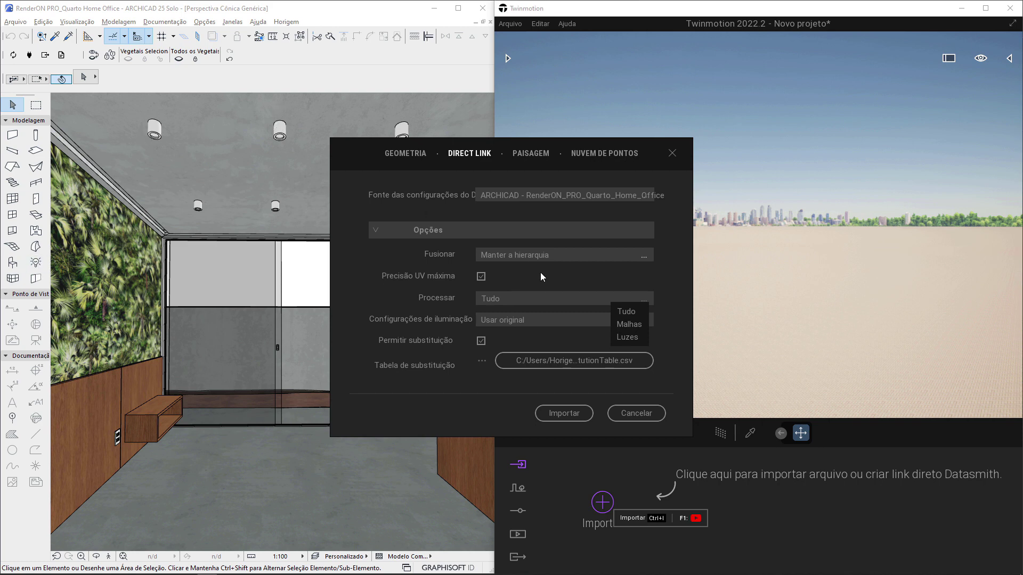
{"action": "left_click", "coordinate": [630, 325]}
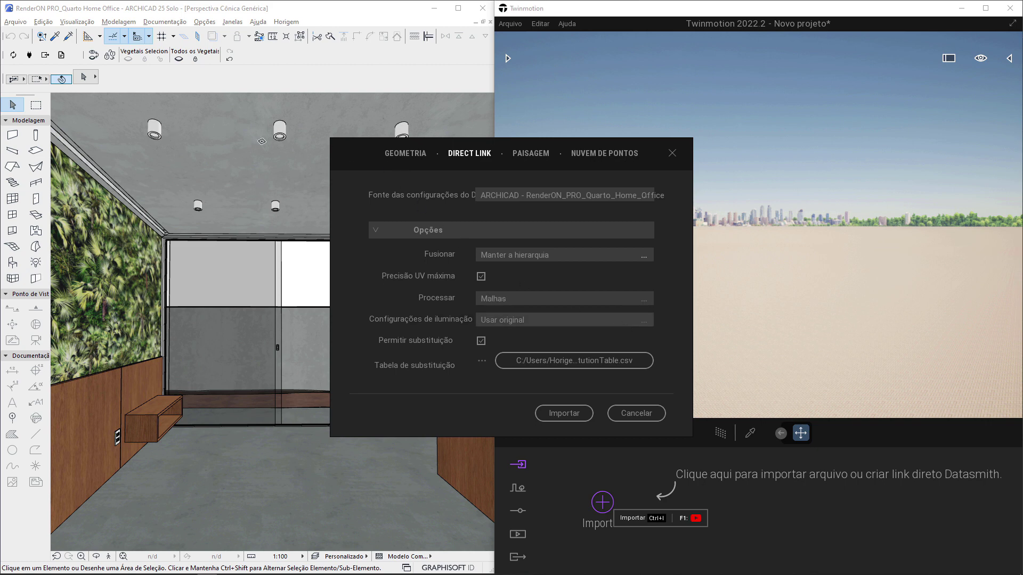
{"action": "left_click", "coordinate": [643, 299]}
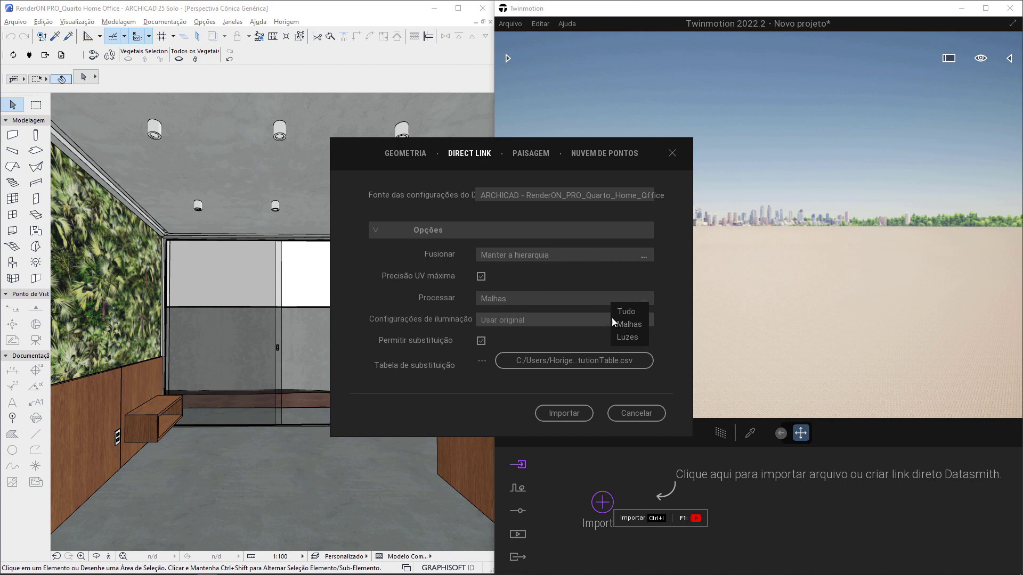
{"action": "left_click", "coordinate": [627, 312]}
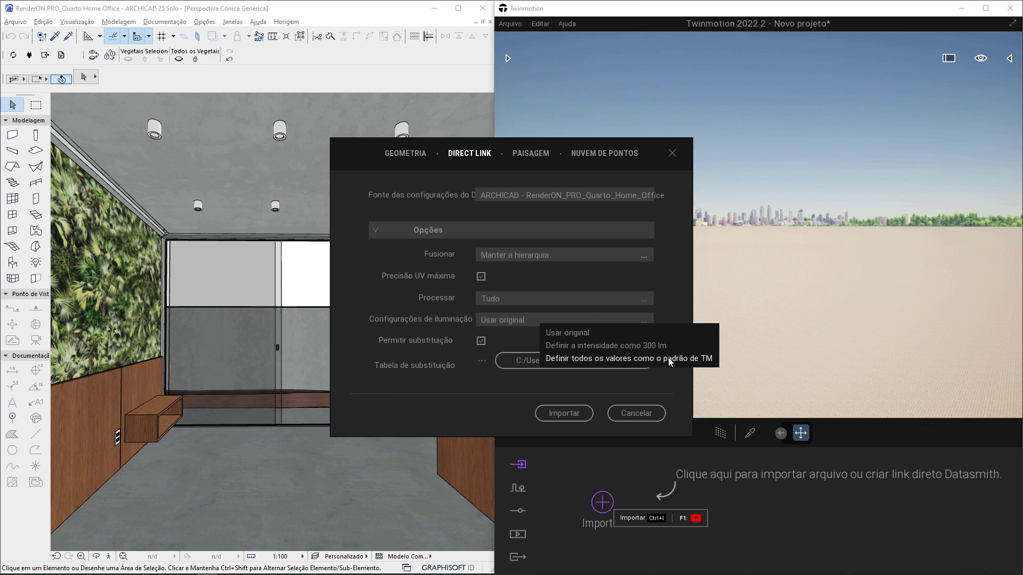
{"action": "left_click", "coordinate": [579, 333]}
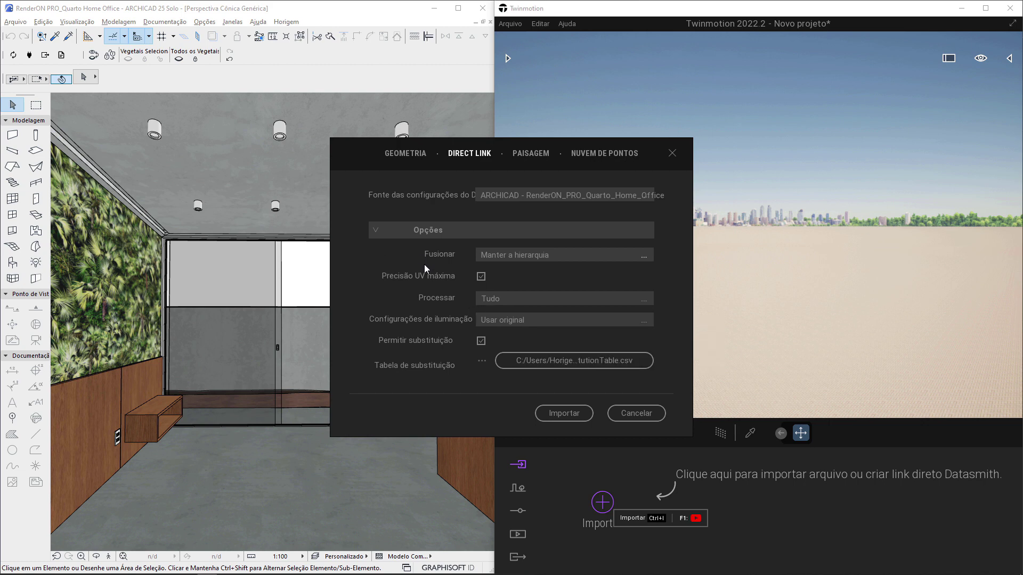
{"action": "left_click", "coordinate": [562, 415]}
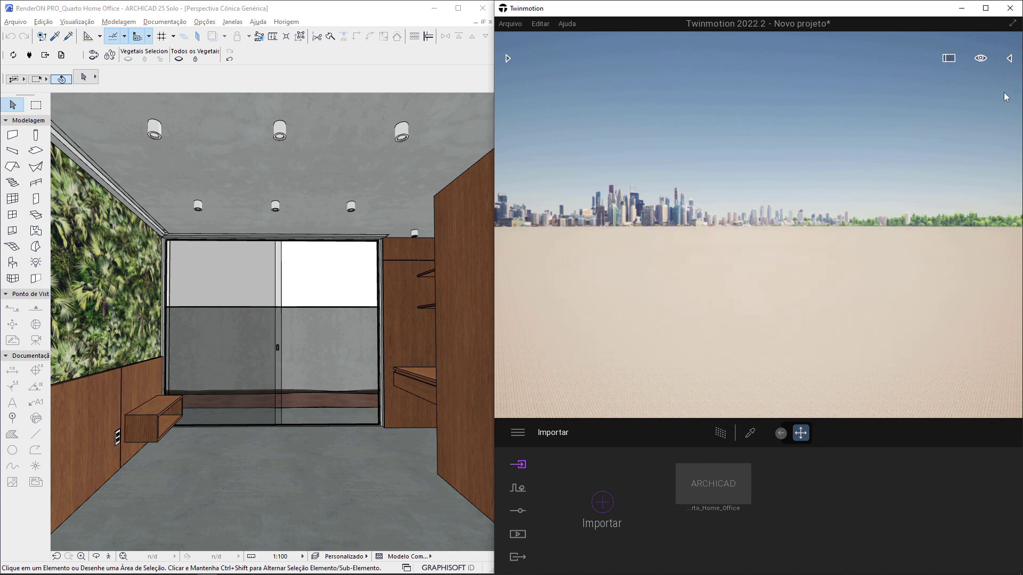
Show the scene graph and bring the view inside the imported room, facing the glass doors.
{"action": "left_click", "coordinate": [1011, 59]}
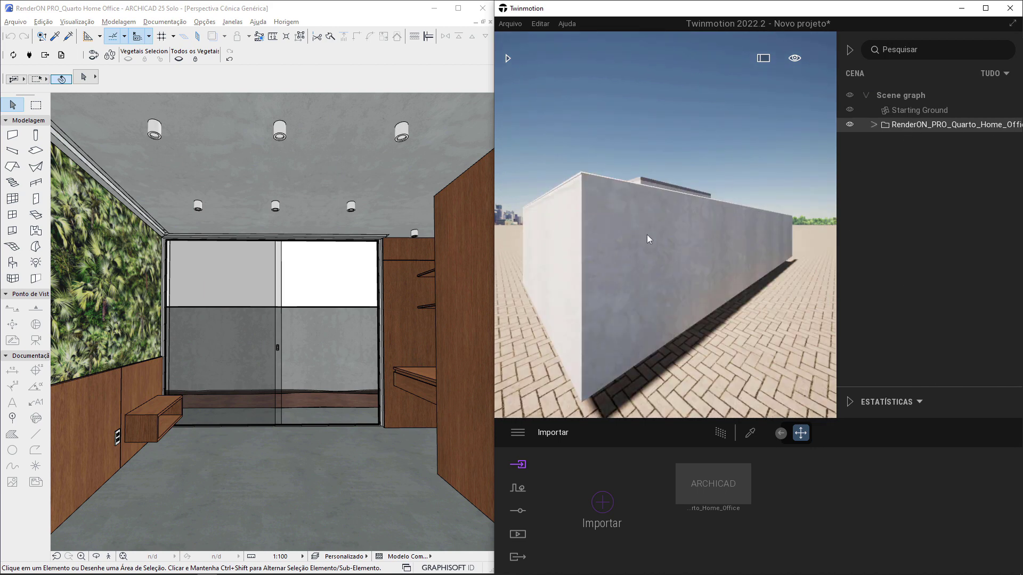
{"action": "middle_click_drag", "start_coordinate": [646, 235], "coordinate": [608, 225], "text": "shift"}
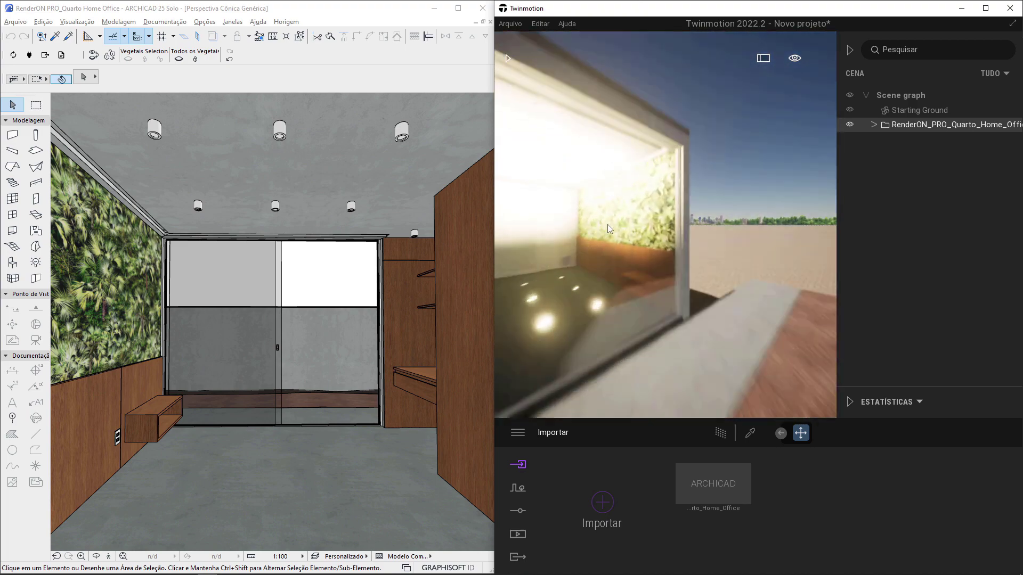
{"action": "scroll", "coordinate": [590, 225], "scroll_direction": "up", "scroll_amount": 6}
{"action": "mouse_move", "coordinate": [590, 225]}
{"action": "right_mouse_down"}
{"action": "mouse_move", "coordinate": [698, 227]}
{"action": "mouse_move", "coordinate": [594, 226]}
{"action": "right_mouse_up"}
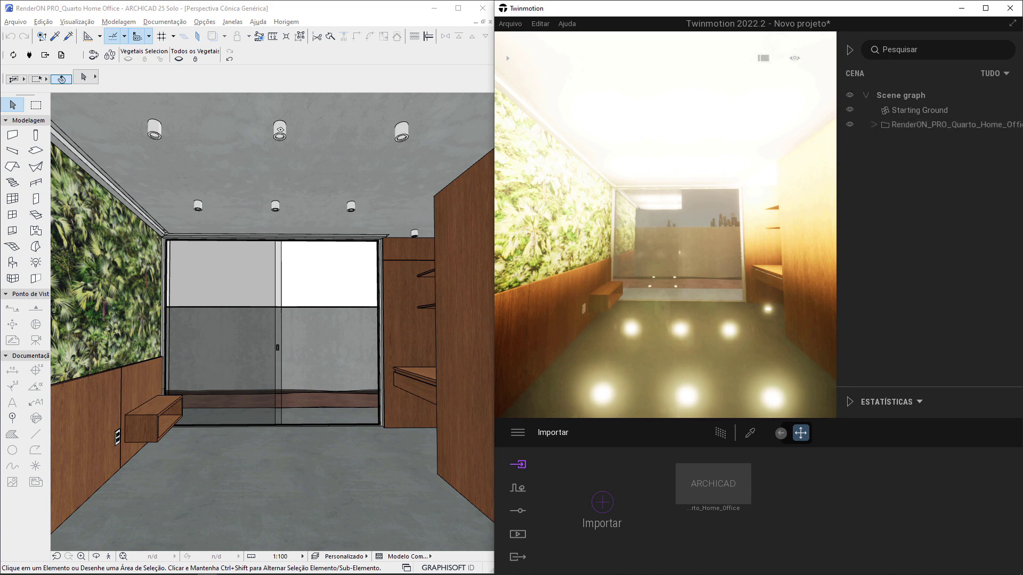
In ARCHICAD, set the main light intensity of all Spot com Ressalto 25 lamps to 1% and synchronize the Direct Link.
{"action": "left_click", "coordinate": [280, 130]}
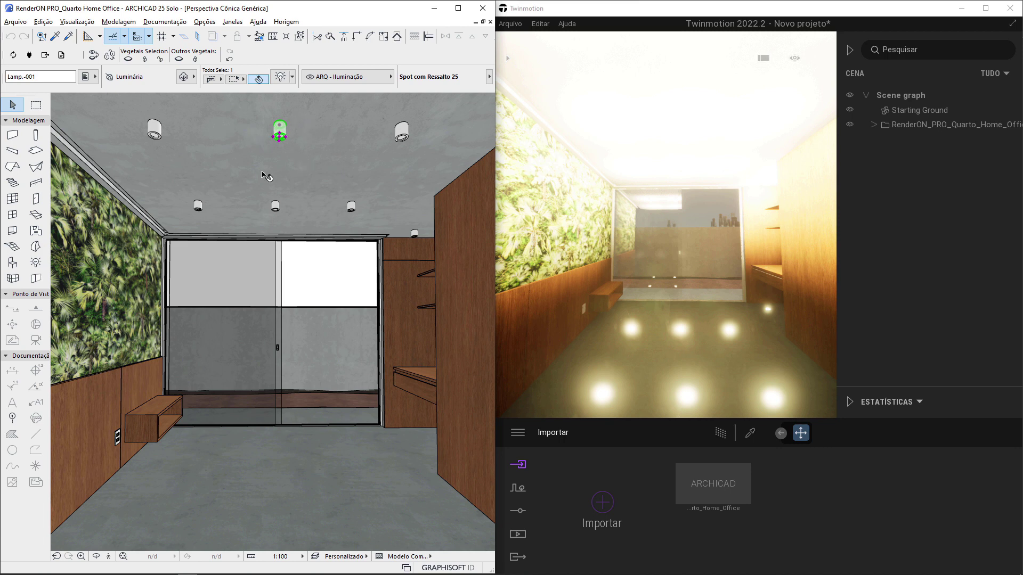
{"action": "left_click", "coordinate": [35, 263]}
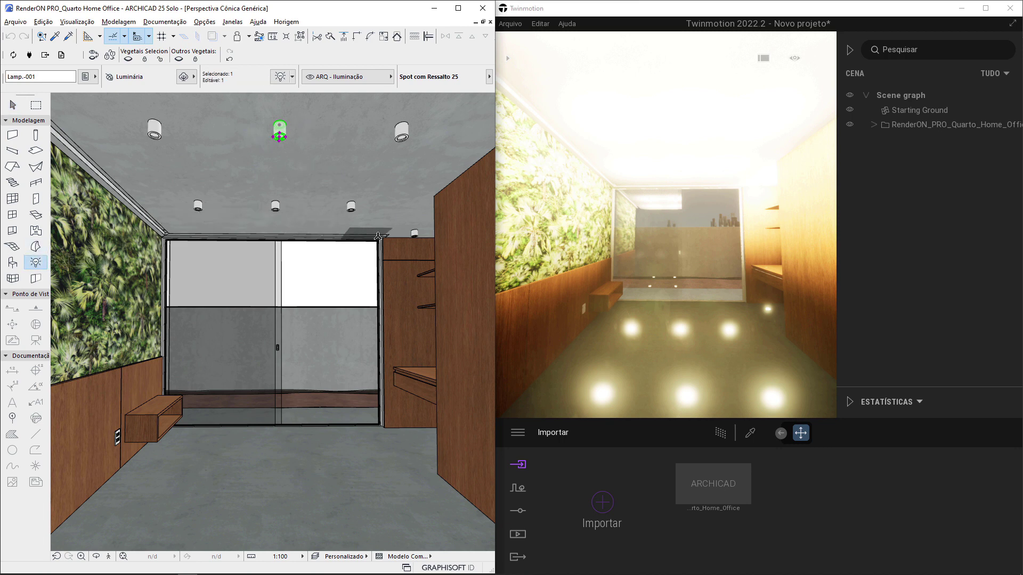
{"action": "key", "text": "ctrl+a"}
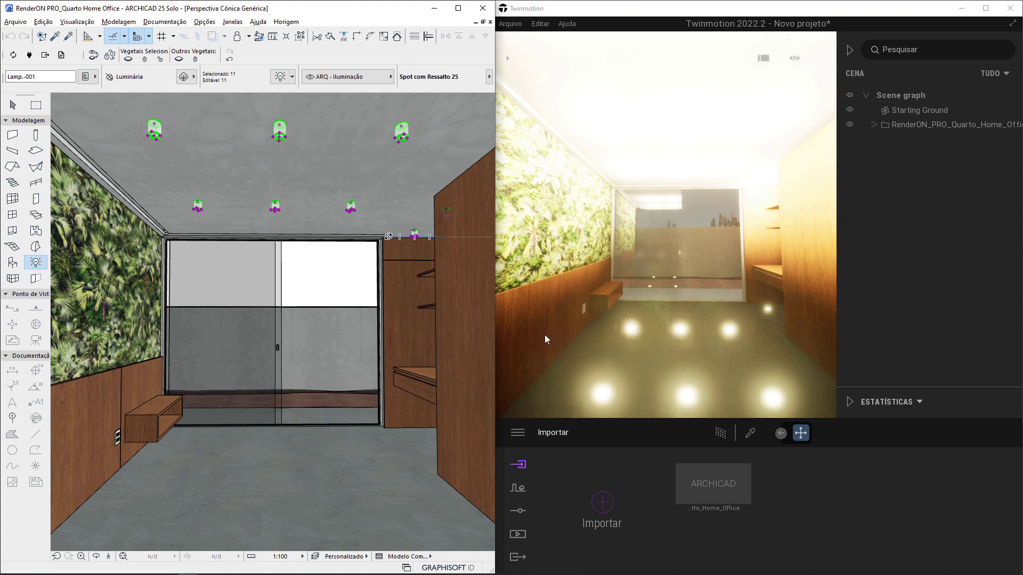
{"action": "key", "text": "ctrl+t"}
{"action": "left_click_drag", "start_coordinate": [734, 12], "coordinate": [343, 33]}
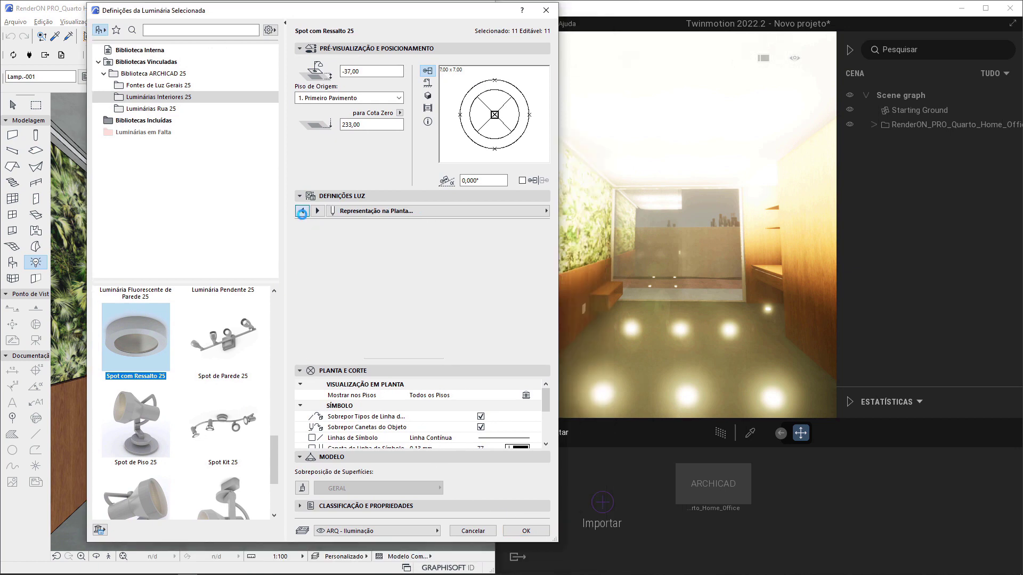
{"action": "left_click", "coordinate": [302, 212]}
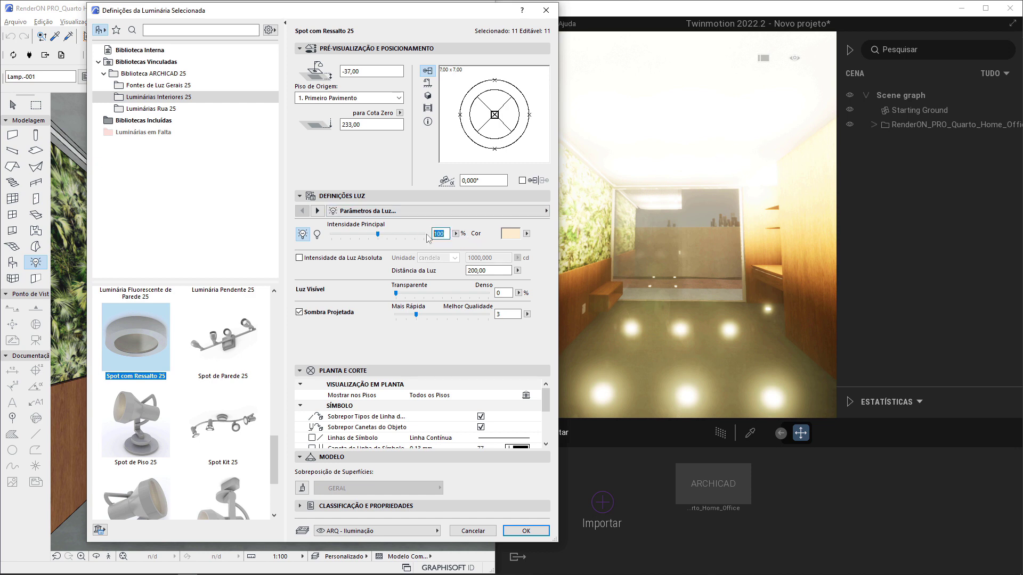
{"action": "type", "text": "1"}
{"action": "left_click", "coordinate": [528, 530]}
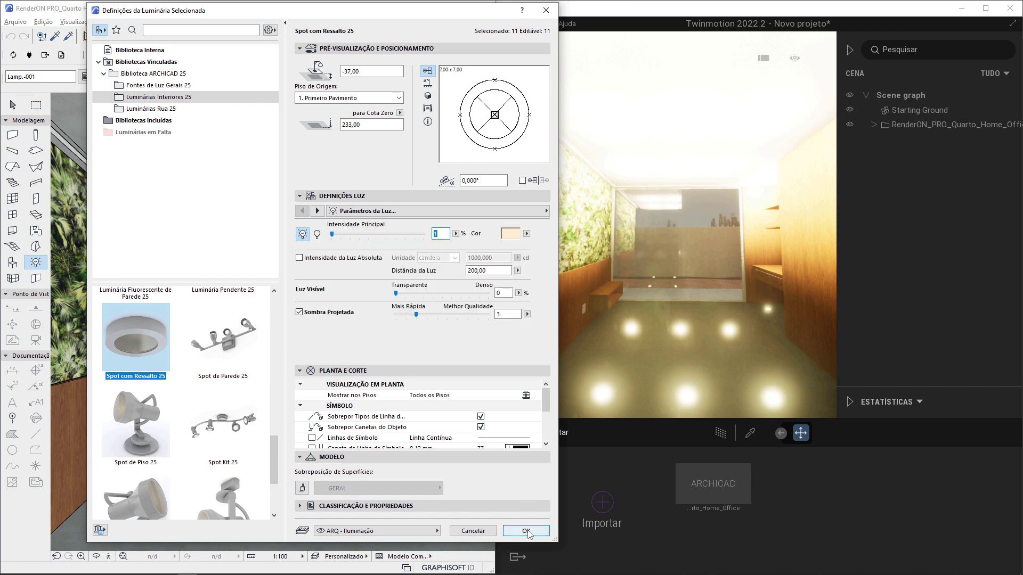
{"action": "left_click", "coordinate": [527, 531]}
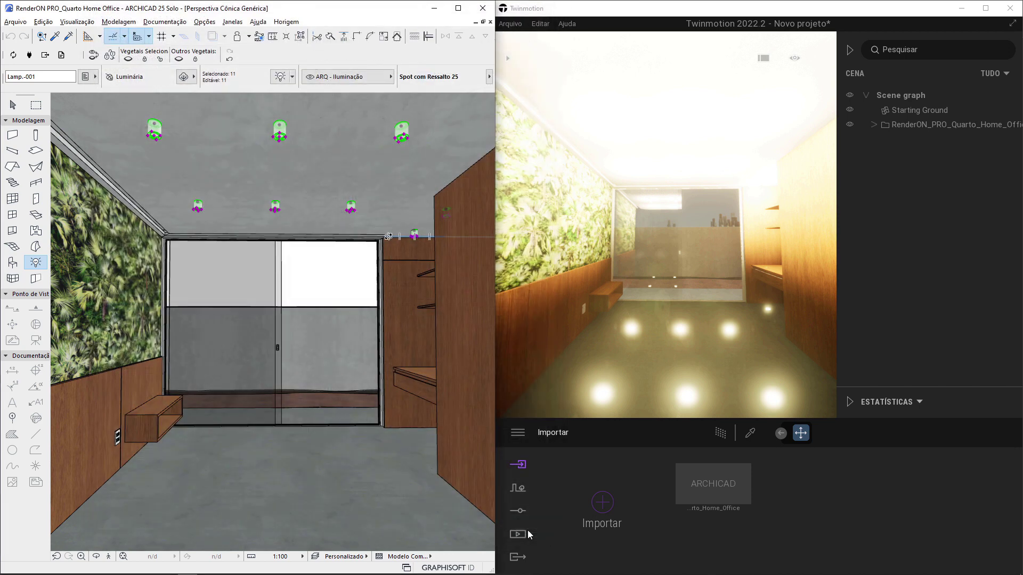
{"action": "left_click", "coordinate": [14, 56]}
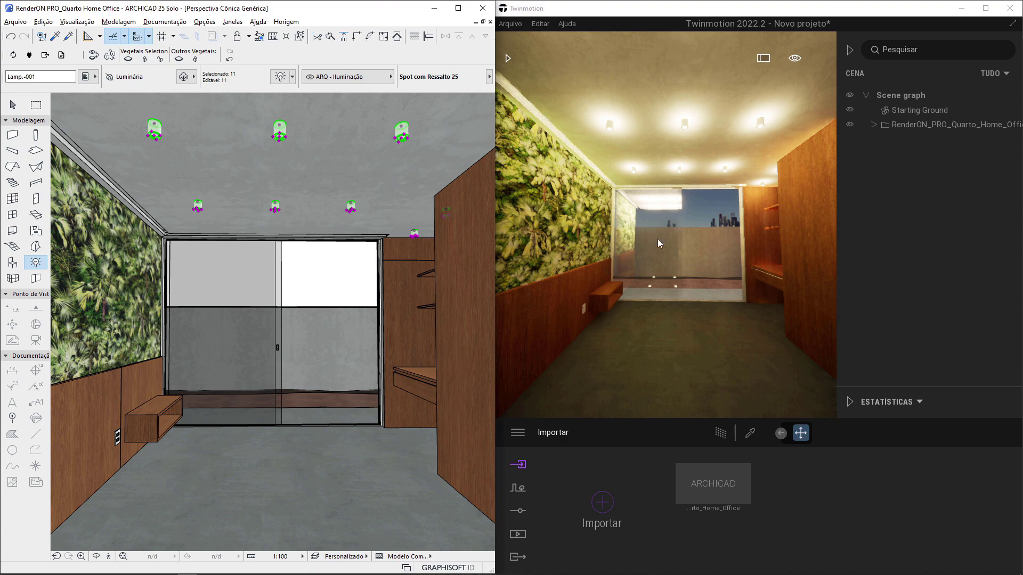
In Twinmotion, expand the imported model down to ARQ_-_Iluminacao and examine the light settings of the first Lamp_-001_-_Light_1.
{"action": "left_click", "coordinate": [872, 126]}
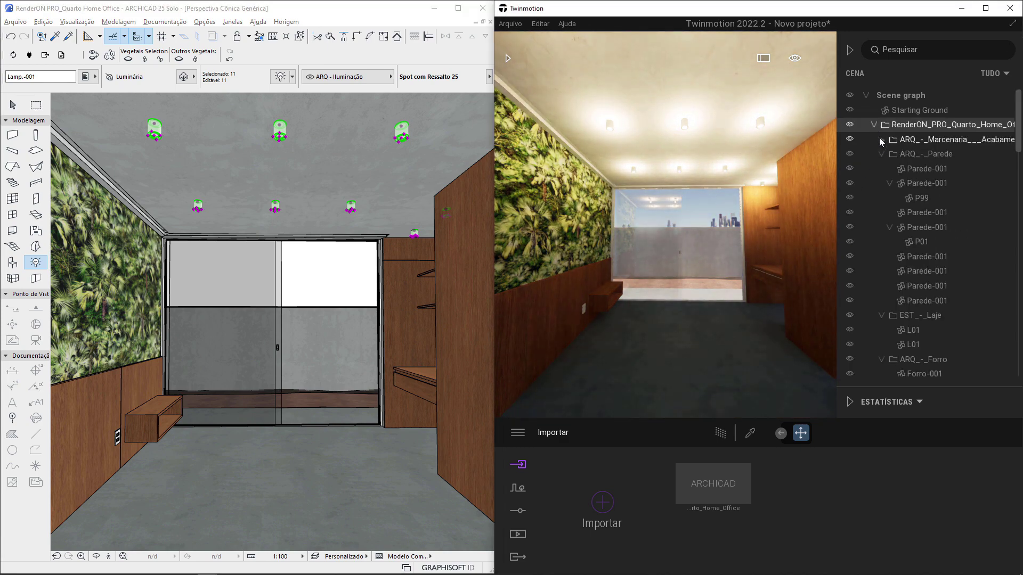
{"action": "left_click", "coordinate": [881, 140]}
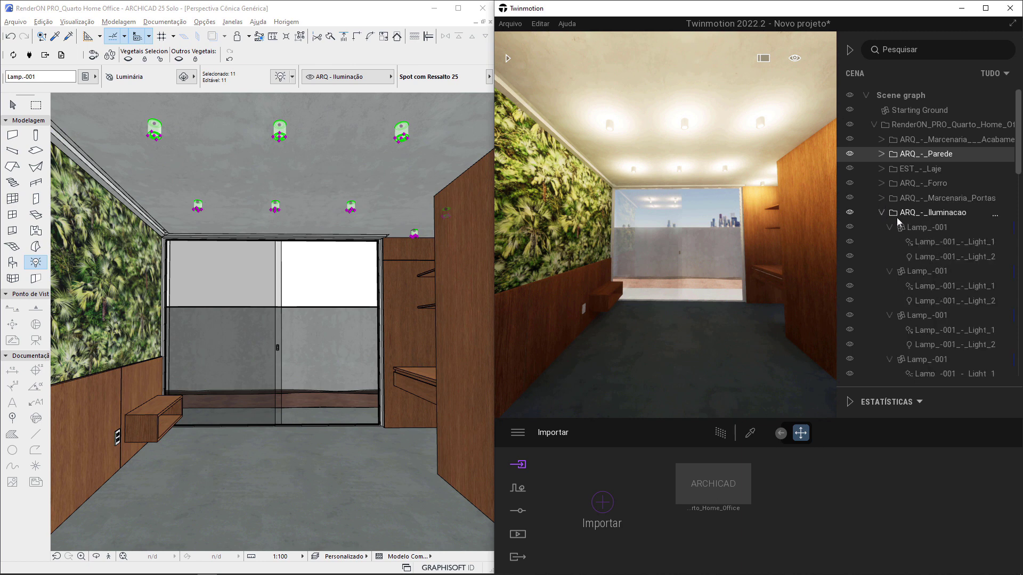
{"action": "left_click", "coordinate": [932, 242]}
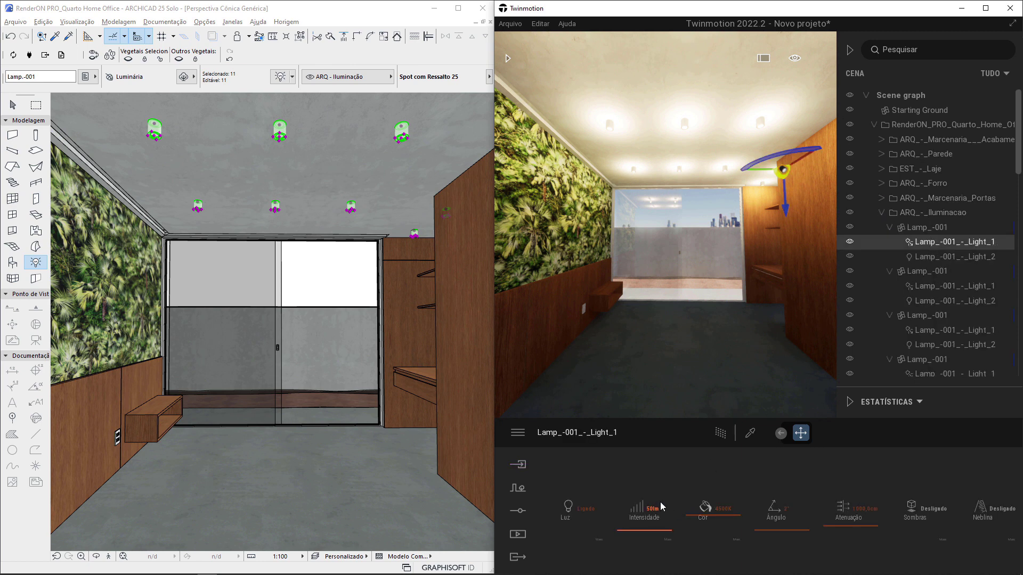
{"action": "left_click", "coordinate": [924, 228]}
{"action": "left_click", "coordinate": [933, 245]}
In ARCHICAD, set the light color of all the selected ceiling spots to green (RGB 0, 255, 128) and synchronize the Direct Link.
{"action": "left_click", "coordinate": [305, 172]}
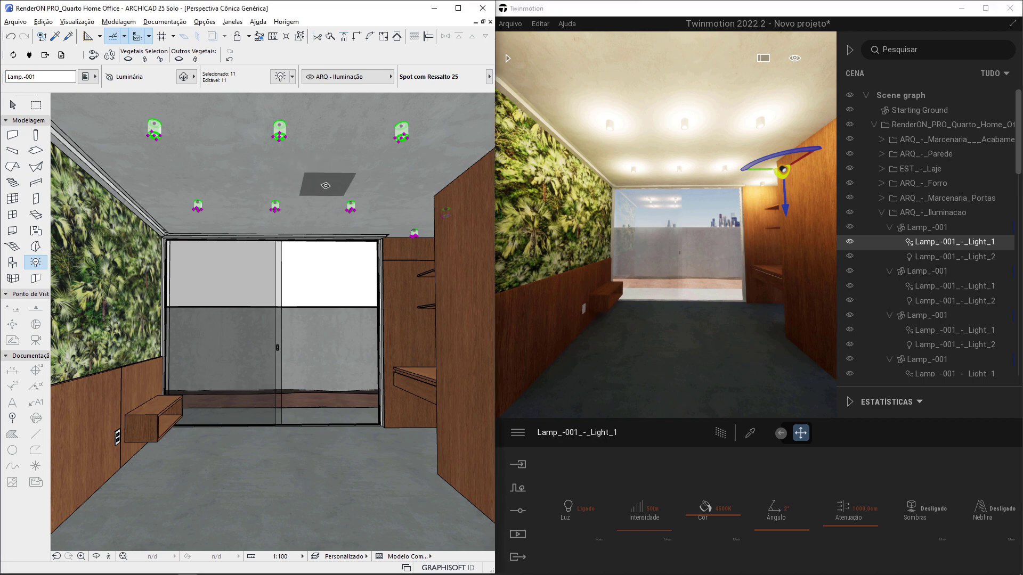
{"action": "key", "text": "ctrl+t"}
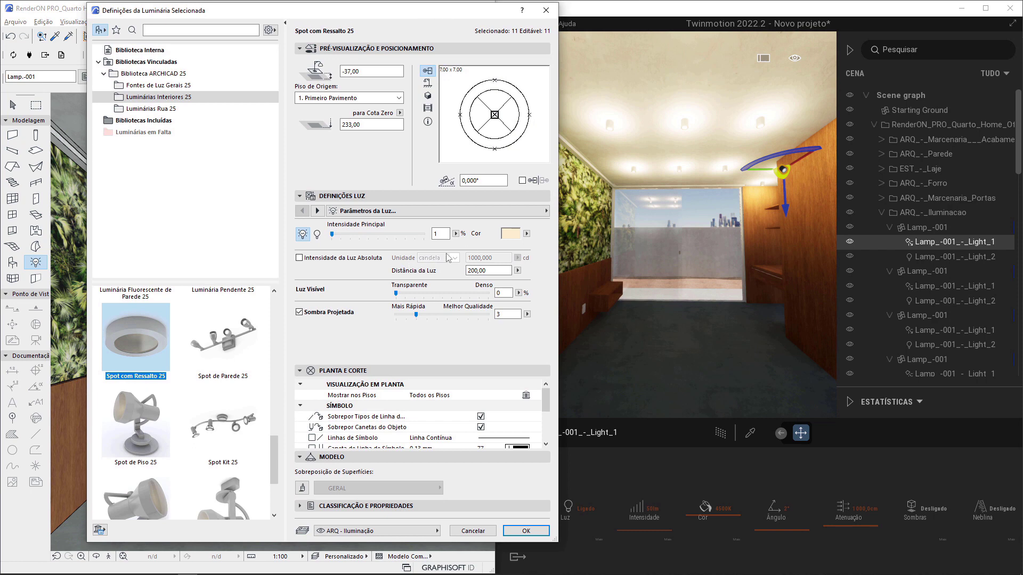
{"action": "left_click", "coordinate": [526, 233]}
{"action": "left_click", "coordinate": [510, 235]}
{"action": "left_click", "coordinate": [441, 160]}
{"action": "left_click", "coordinate": [409, 292]}
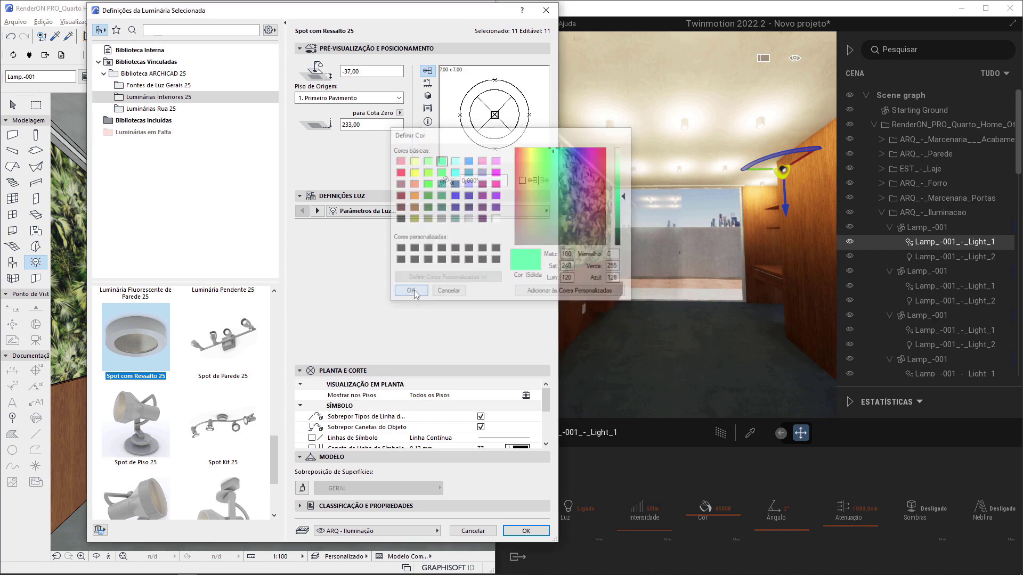
{"action": "left_click", "coordinate": [526, 531]}
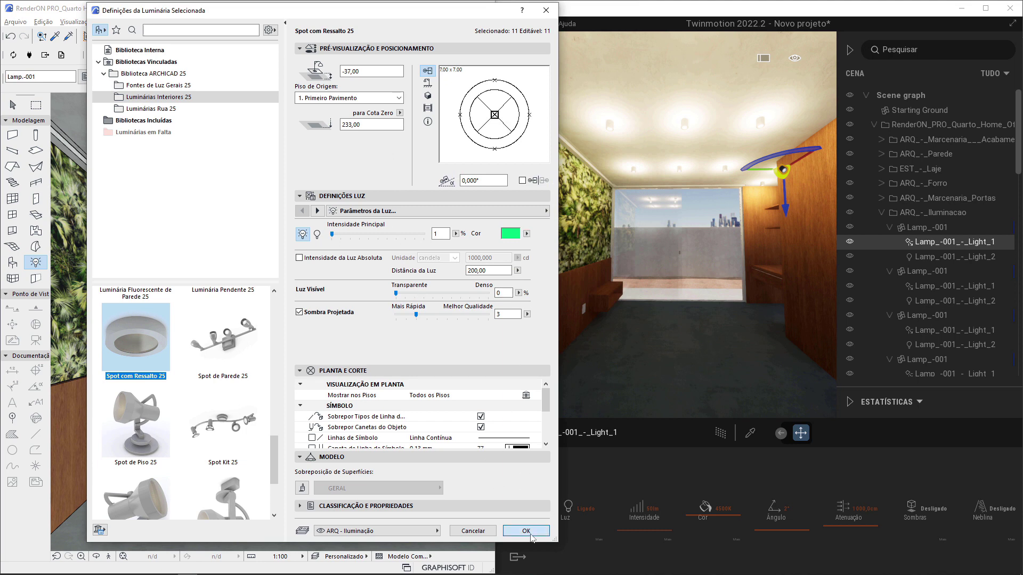
{"action": "left_click", "coordinate": [23, 57]}
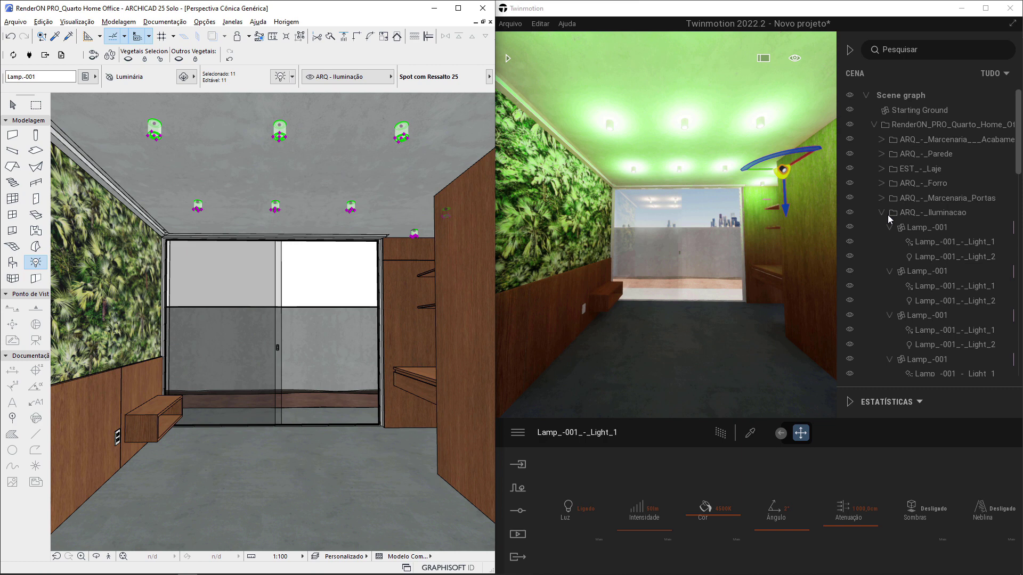
In Twinmotion, check the first lamp's Light_1 and Light_2 in the scene graph and select the ARQ_-_Iluminacao folder.
{"action": "left_click", "coordinate": [931, 244]}
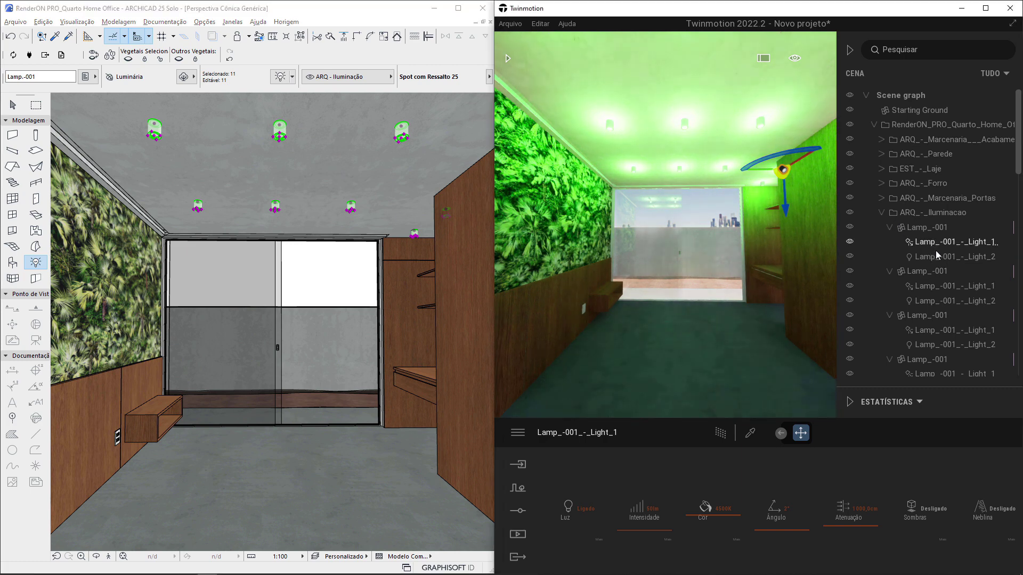
{"action": "left_click", "coordinate": [936, 256]}
{"action": "left_click", "coordinate": [934, 241]}
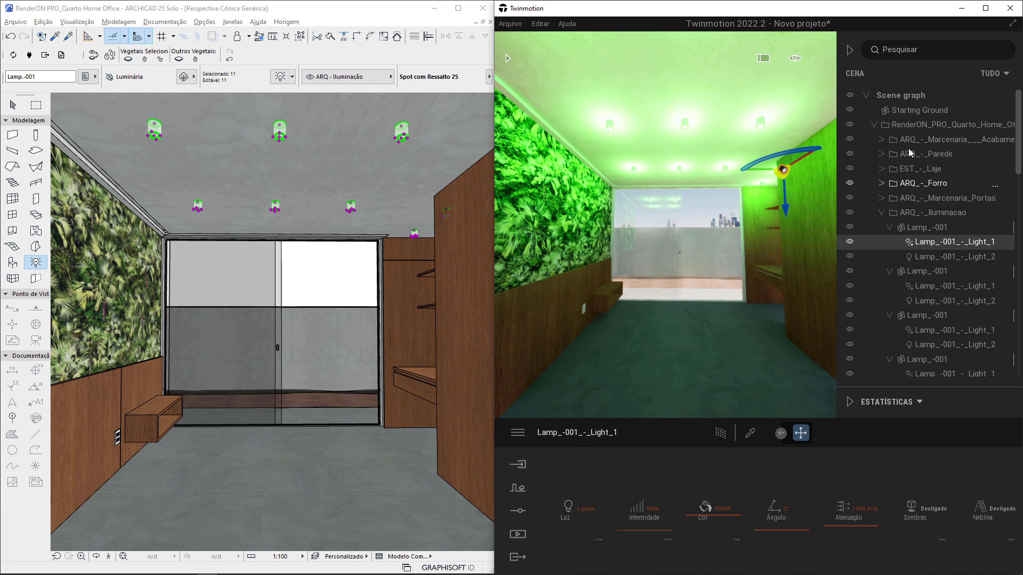
{"action": "left_click", "coordinate": [932, 212]}
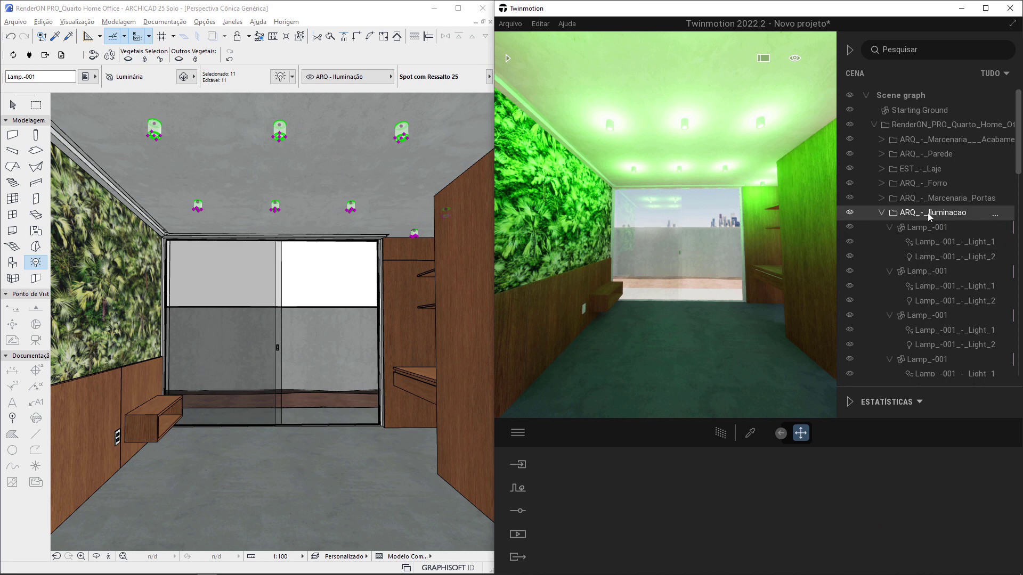
Collapse all the Lamp_-001 entries inside the ARQ_-_Iluminacao folder of the scene graph.
{"action": "left_click", "coordinate": [889, 226]}
{"action": "left_click", "coordinate": [889, 241]}
{"action": "left_click", "coordinate": [889, 257]}
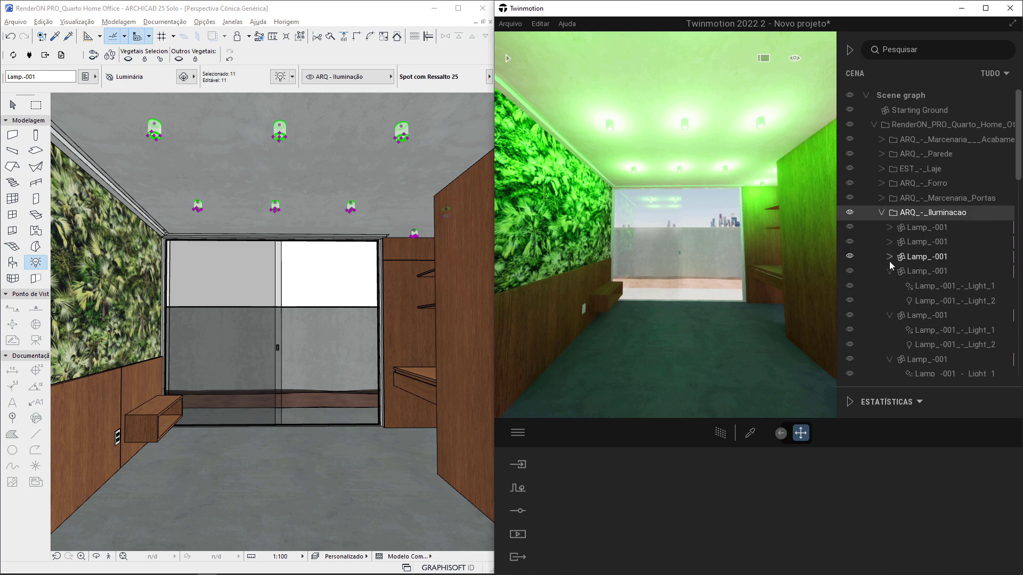
{"action": "left_click", "coordinate": [889, 271]}
{"action": "left_click", "coordinate": [889, 286]}
{"action": "left_click", "coordinate": [889, 300]}
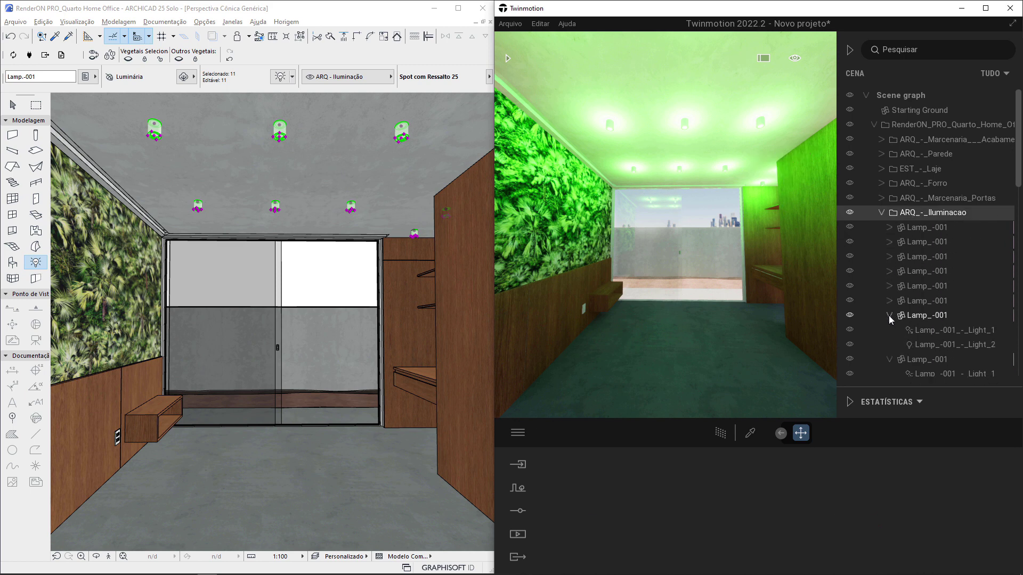
{"action": "left_click", "coordinate": [889, 315]}
{"action": "left_click", "coordinate": [889, 329]}
{"action": "left_click", "coordinate": [889, 344]}
{"action": "left_click", "coordinate": [889, 360]}
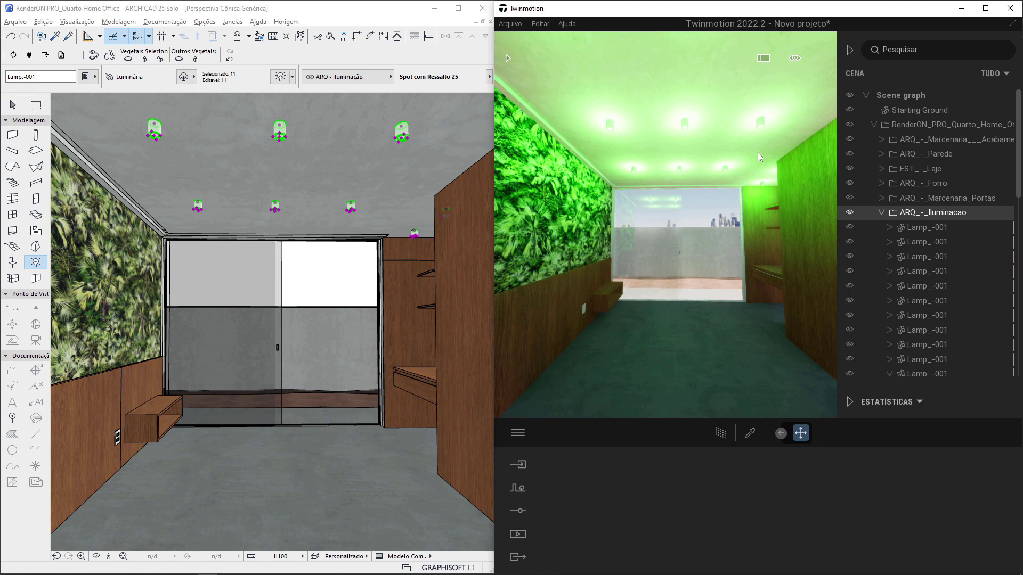
{"action": "left_click_drag", "start_coordinate": [683, 200], "coordinate": [720, 238]}
{"action": "right_click_drag", "start_coordinate": [756, 239], "coordinate": [762, 262]}
{"action": "scroll", "coordinate": [927, 306], "scroll_direction": "down", "scroll_amount": 3}
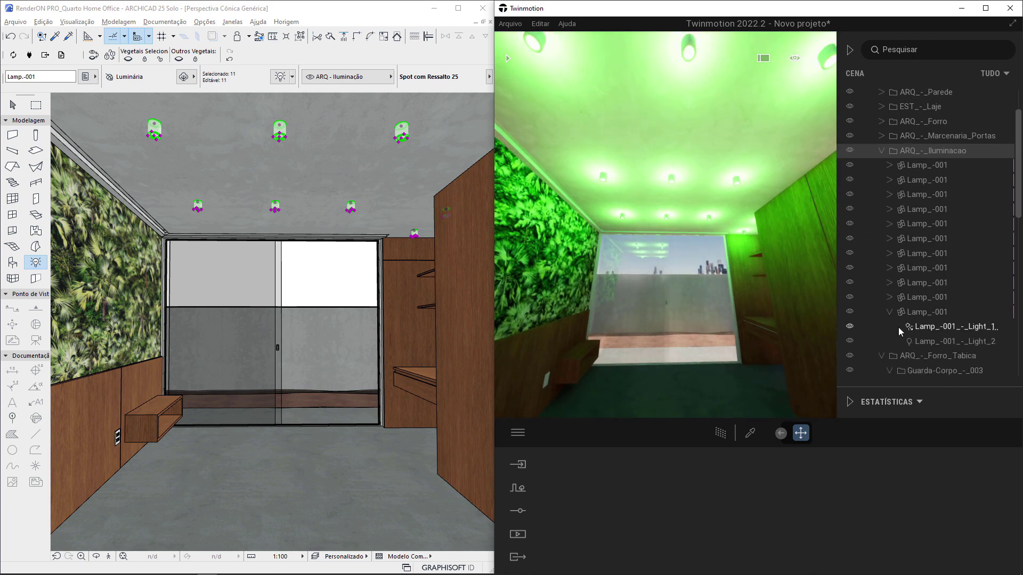
{"action": "left_click", "coordinate": [889, 313]}
{"action": "scroll", "coordinate": [905, 234], "scroll_direction": "up", "scroll_amount": 3}
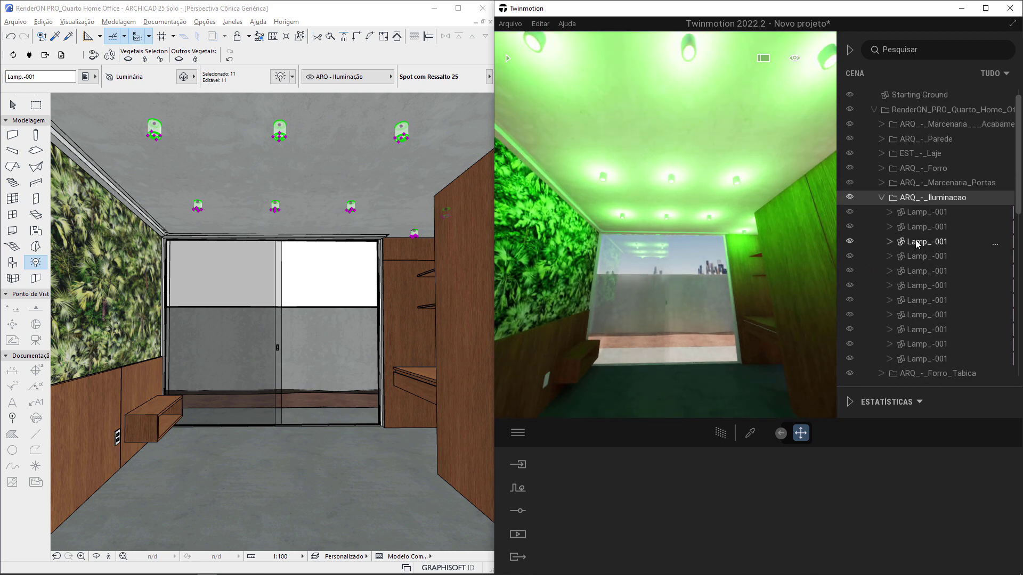
Select the first few Lamp_-001 objects one by one to locate them, and examine the second lamp's Light_1 settings.
{"action": "left_click", "coordinate": [917, 212]}
{"action": "left_click", "coordinate": [921, 229]}
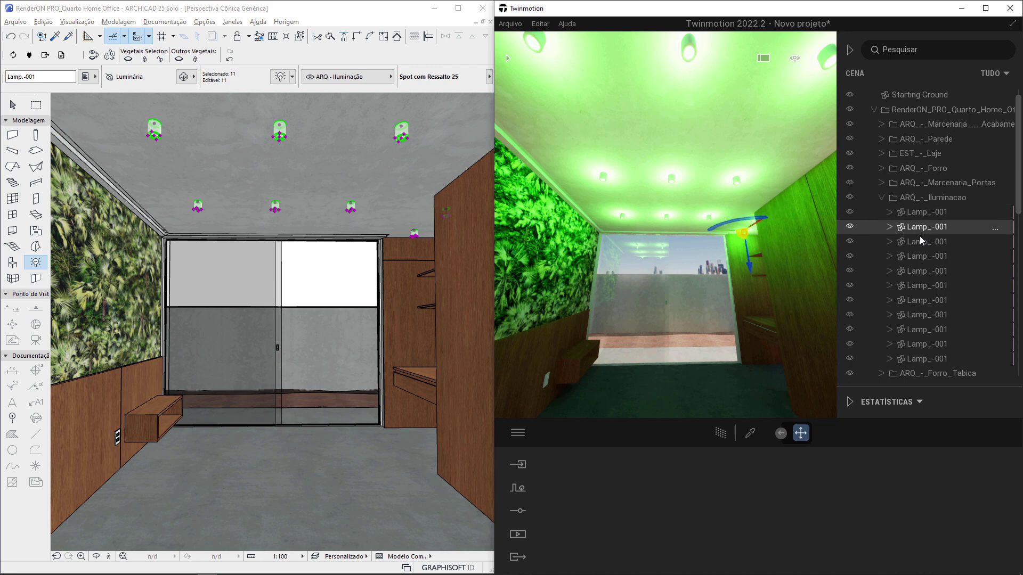
{"action": "left_click", "coordinate": [921, 242]}
{"action": "left_click", "coordinate": [915, 256]}
{"action": "left_click", "coordinate": [889, 227]}
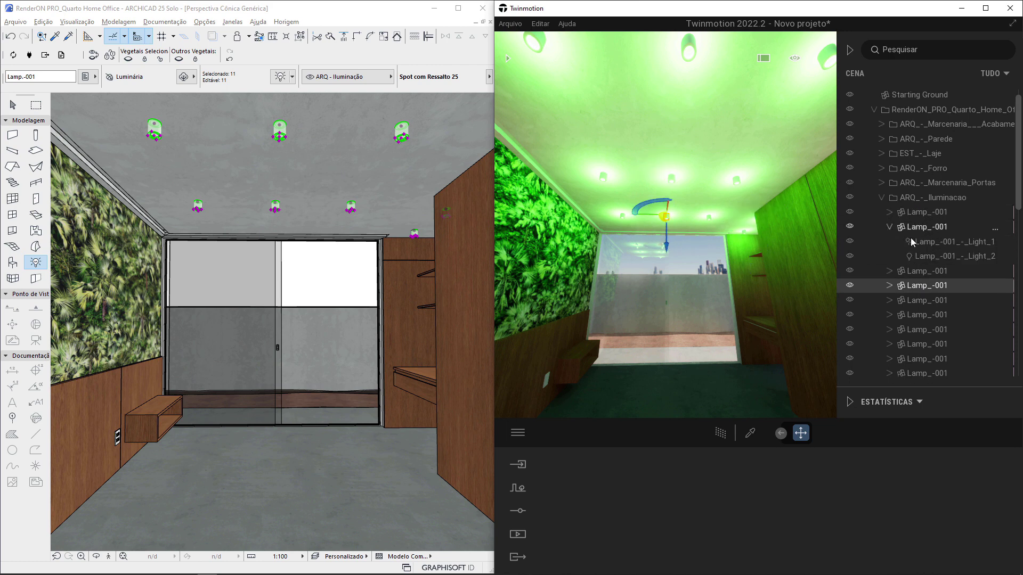
{"action": "left_click", "coordinate": [930, 246]}
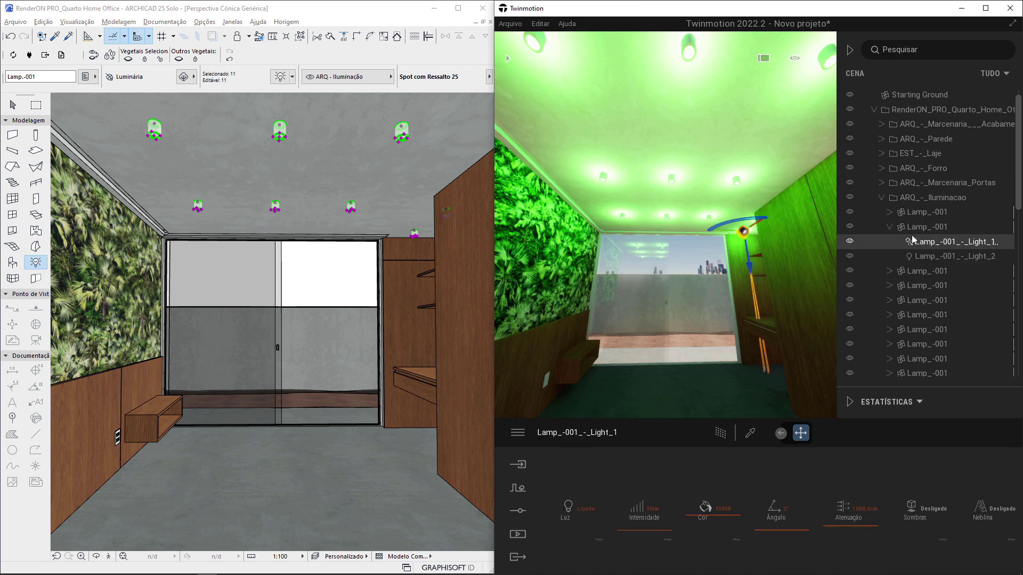
Hide every Lamp_-001 object inside the ARQ_-_Iluminacao folder.
{"action": "left_click", "coordinate": [849, 212]}
{"action": "left_click", "coordinate": [850, 226]}
{"action": "left_click", "coordinate": [849, 270]}
{"action": "left_click_drag", "start_coordinate": [849, 284], "coordinate": [851, 361]}
{"action": "left_click", "coordinate": [851, 300]}
{"action": "scroll", "coordinate": [852, 298], "scroll_direction": "down", "scroll_amount": 3}
Make only the third Lamp_-001 visible, expand it and select its Light_1.
{"action": "left_click", "coordinate": [916, 224]}
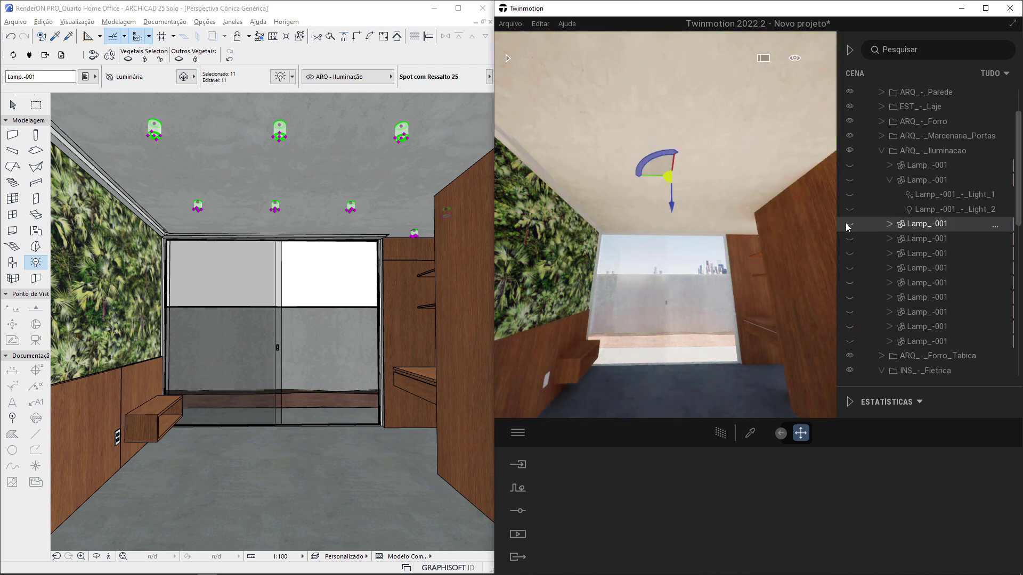
{"action": "left_click", "coordinate": [850, 225]}
{"action": "left_click", "coordinate": [889, 224]}
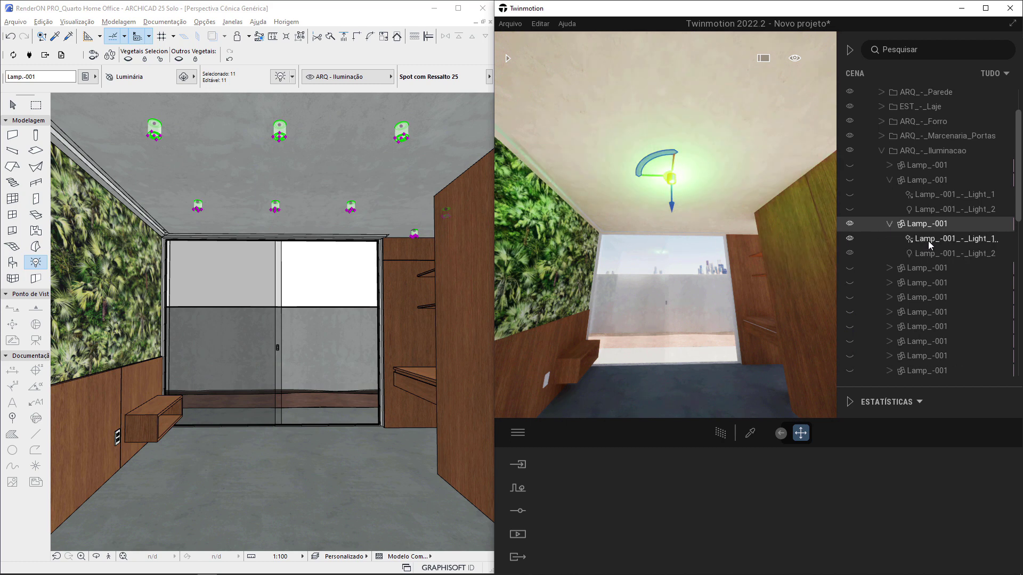
{"action": "left_click", "coordinate": [899, 239]}
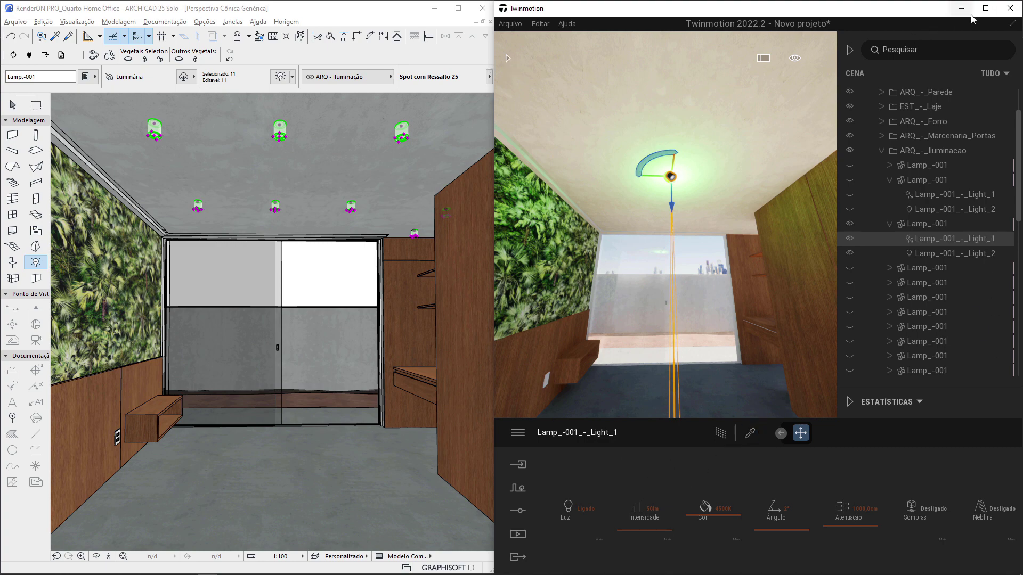
Maximize the Twinmotion window and open the Luzes category of the asset library.
{"action": "left_click", "coordinate": [985, 8]}
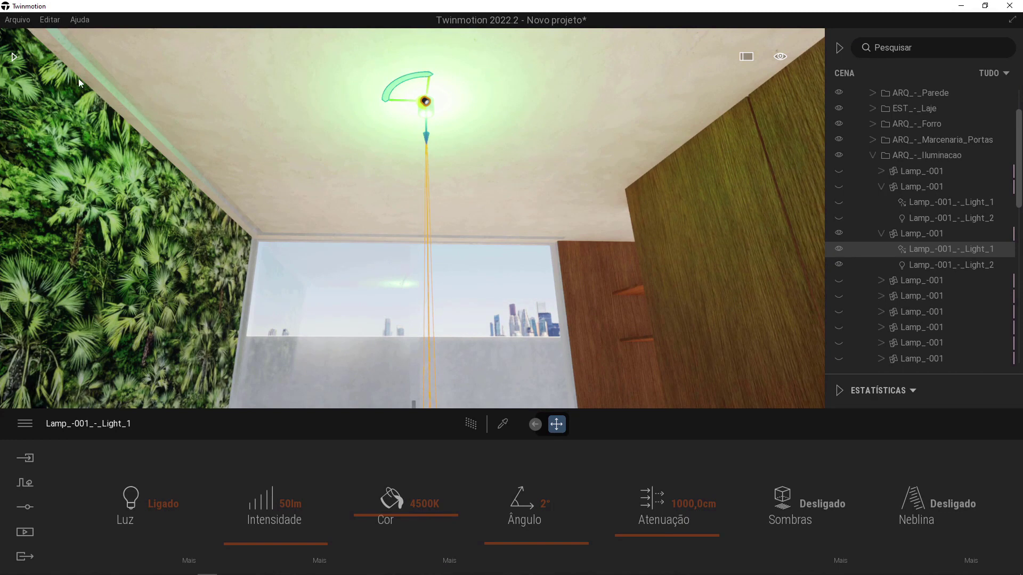
{"action": "left_click", "coordinate": [15, 57]}
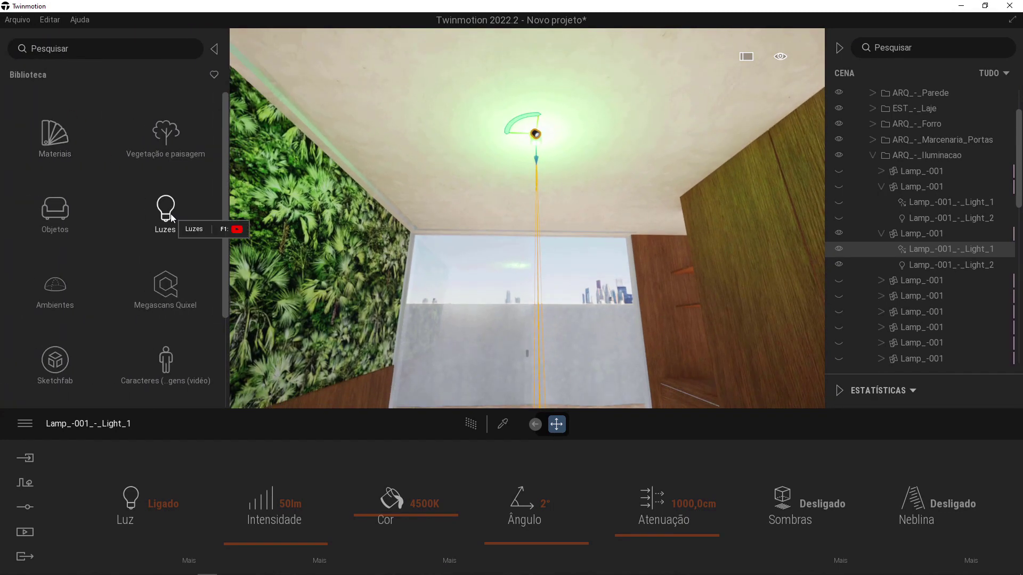
{"action": "left_click", "coordinate": [171, 213]}
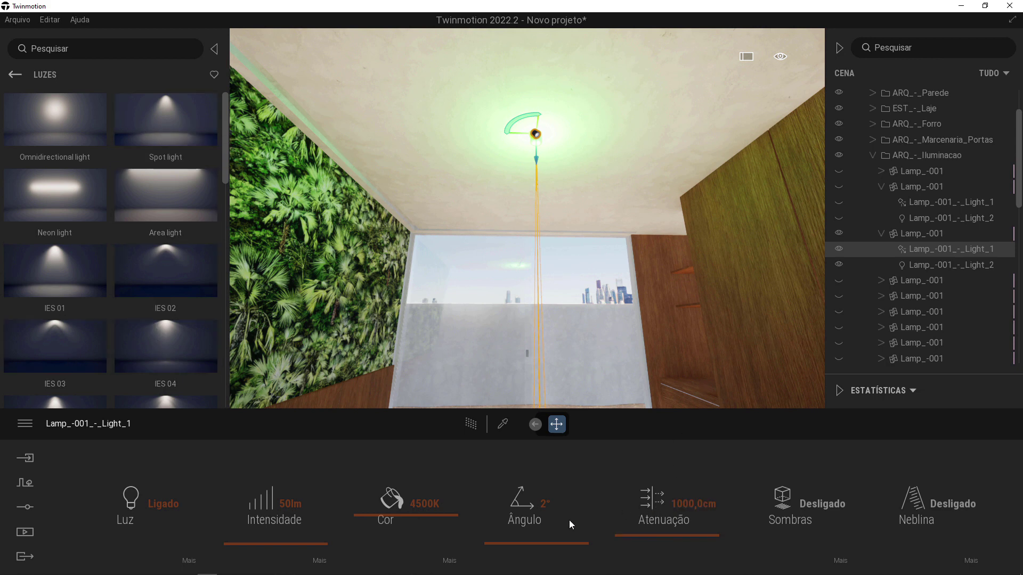
Set the third lamp's Light_1 to a 54° angle and 3556 lm intensity, and move it slightly below the fixture.
{"action": "left_click_drag", "start_coordinate": [523, 544], "coordinate": [570, 543]}
{"action": "right_click_drag", "start_coordinate": [559, 308], "coordinate": [560, 378]}
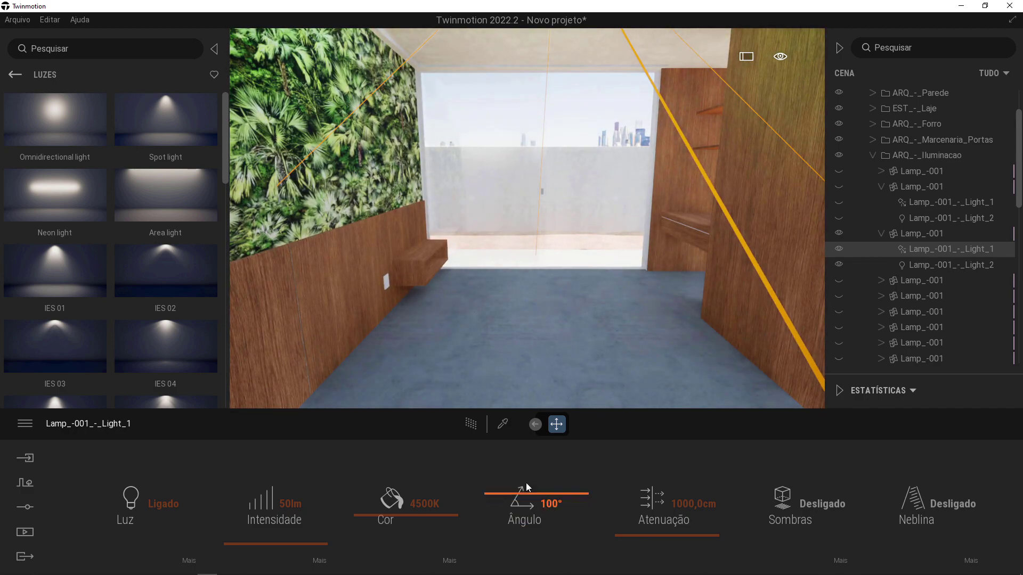
{"action": "left_click_drag", "start_coordinate": [514, 501], "coordinate": [510, 523]}
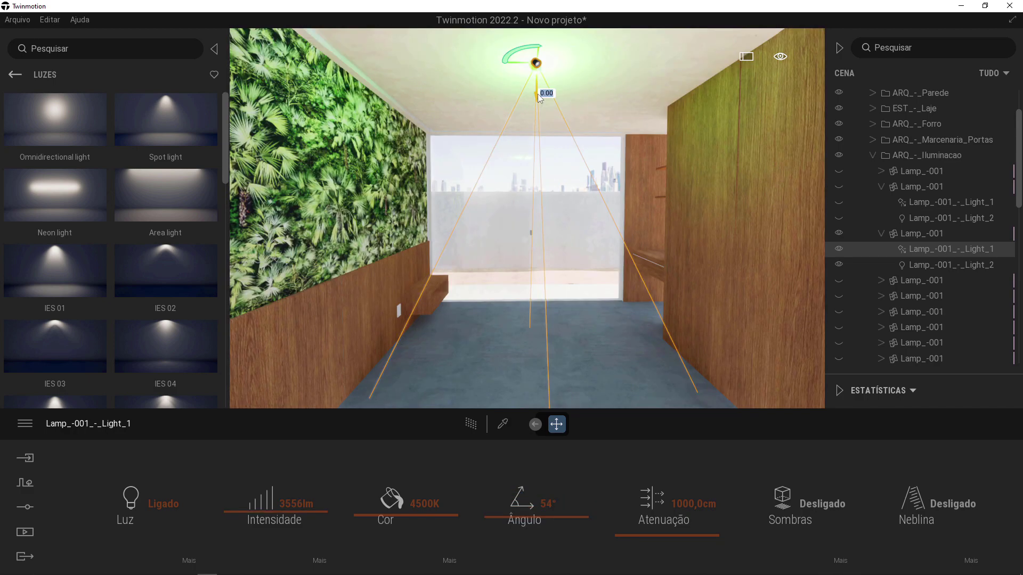
{"action": "left_click_drag", "start_coordinate": [538, 93], "coordinate": [538, 110]}
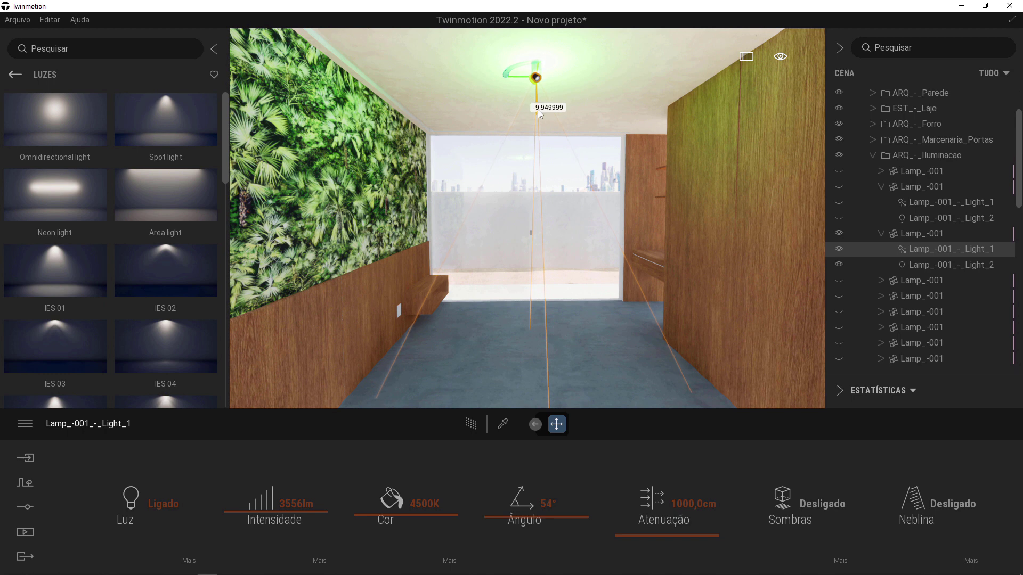
Lower the third lamp's Light_2 well below the ceiling and compare it with Light_1.
{"action": "left_click", "coordinate": [939, 267]}
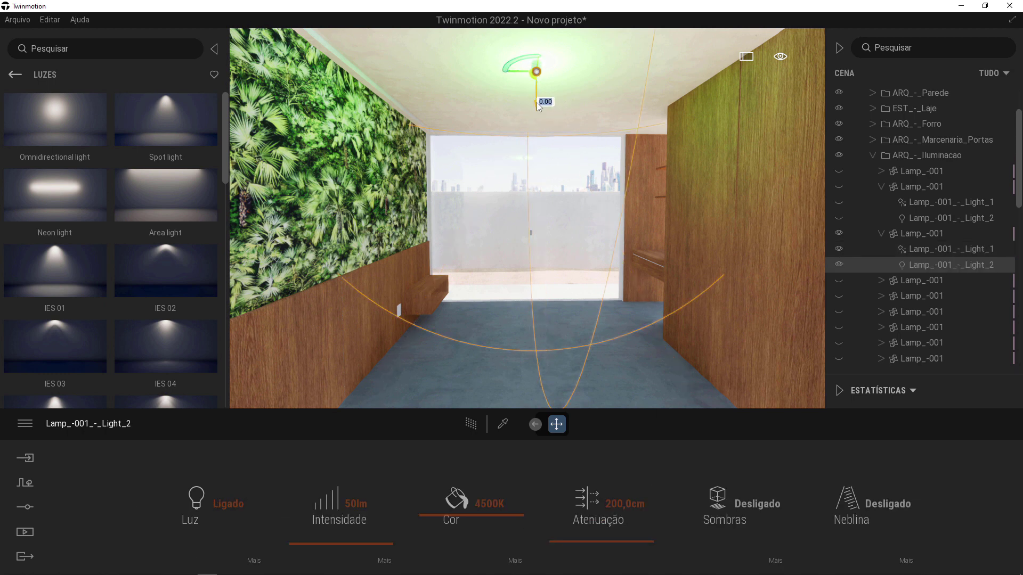
{"action": "left_click_drag", "start_coordinate": [536, 103], "coordinate": [538, 208]}
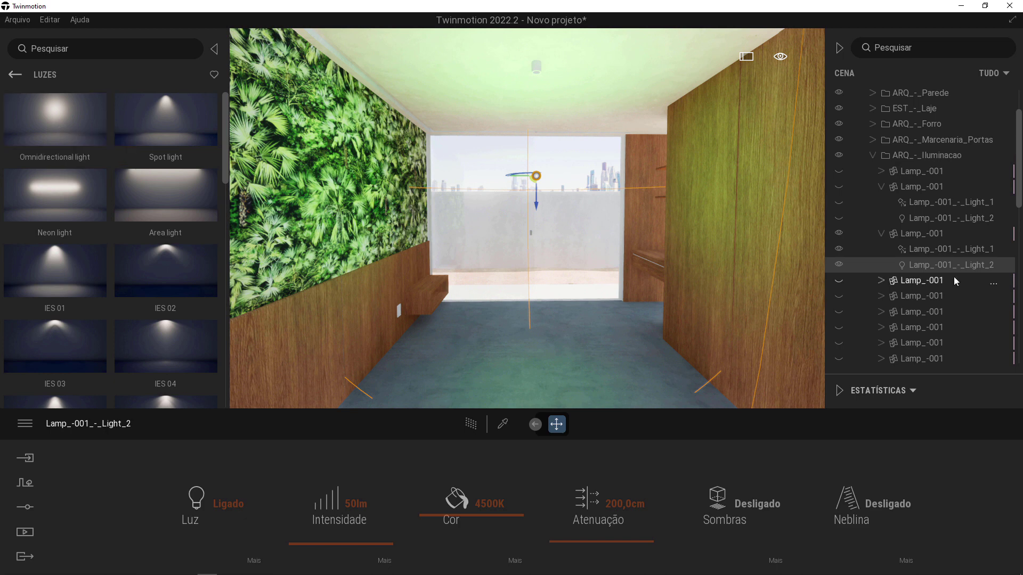
{"action": "left_click", "coordinate": [939, 250]}
{"action": "left_click", "coordinate": [931, 267]}
{"action": "left_click", "coordinate": [932, 249]}
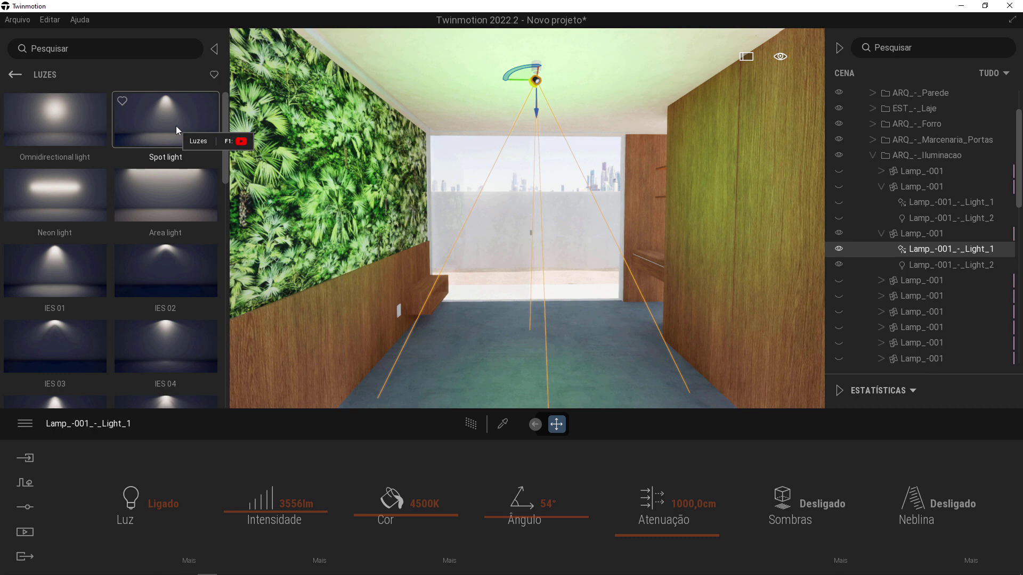
Raise the third lamp's Light_2 back towards the ceiling and delete it.
{"action": "left_click", "coordinate": [931, 267]}
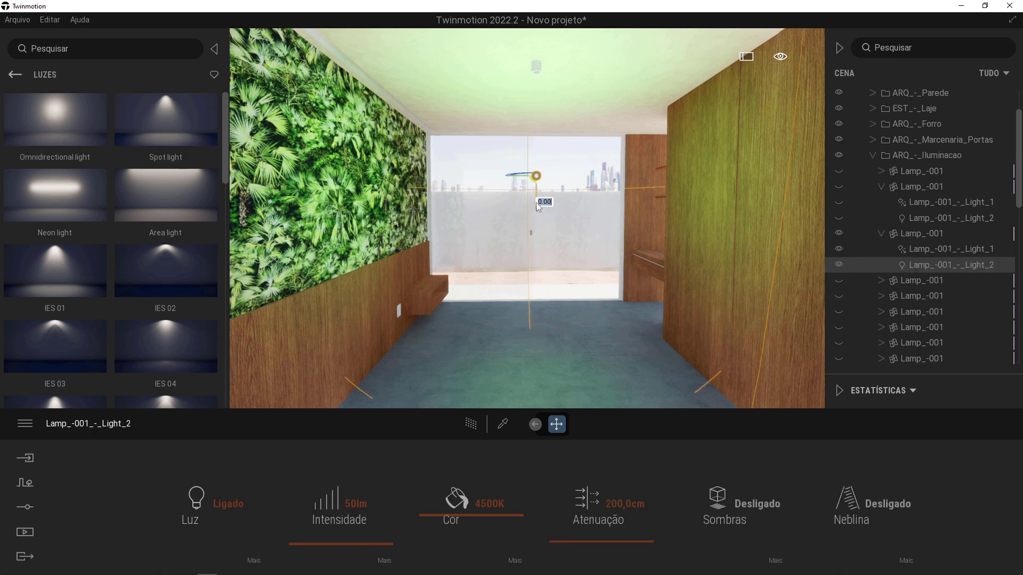
{"action": "left_click_drag", "start_coordinate": [536, 202], "coordinate": [532, 116]}
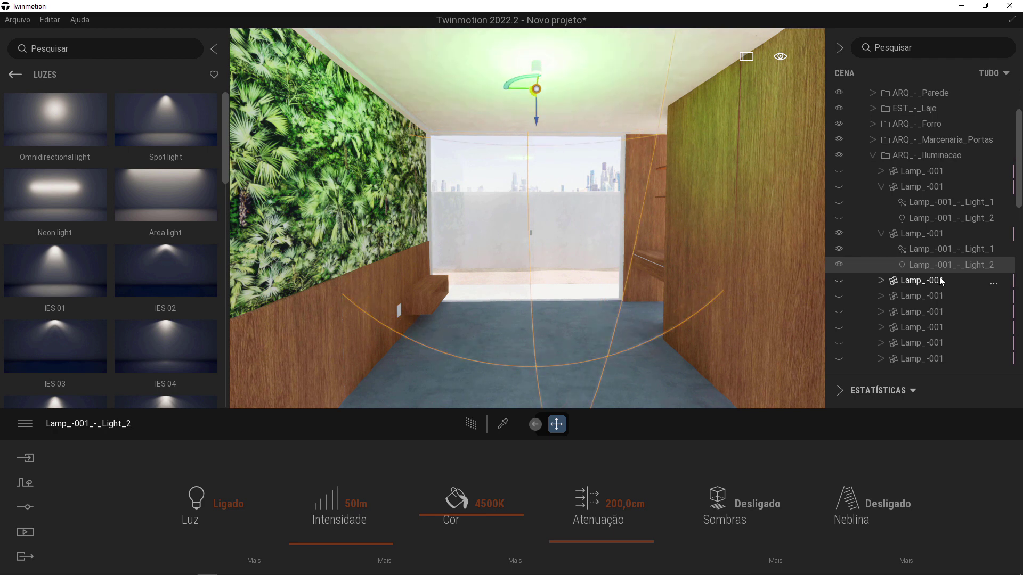
{"action": "key", "text": "Delete"}
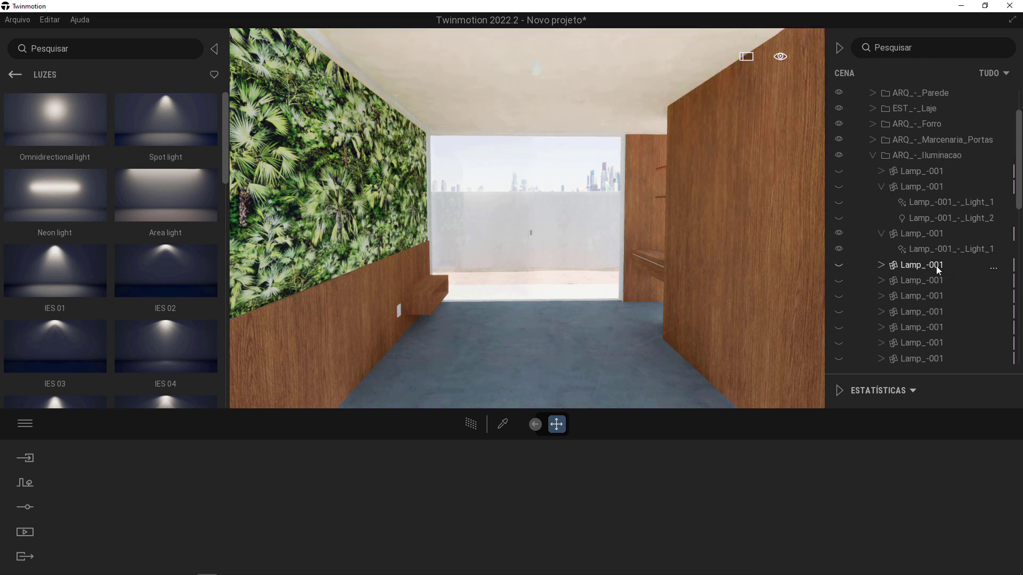
Make the fourth Lamp_-001 visible, expand it and select its Light_1.
{"action": "left_click", "coordinate": [838, 265]}
{"action": "left_click", "coordinate": [881, 265]}
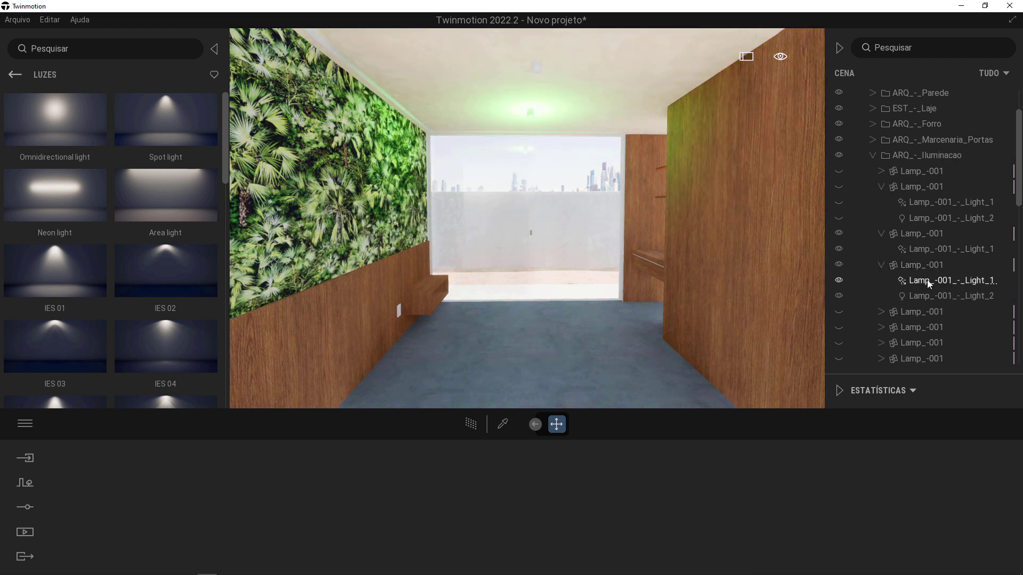
{"action": "left_click", "coordinate": [927, 280]}
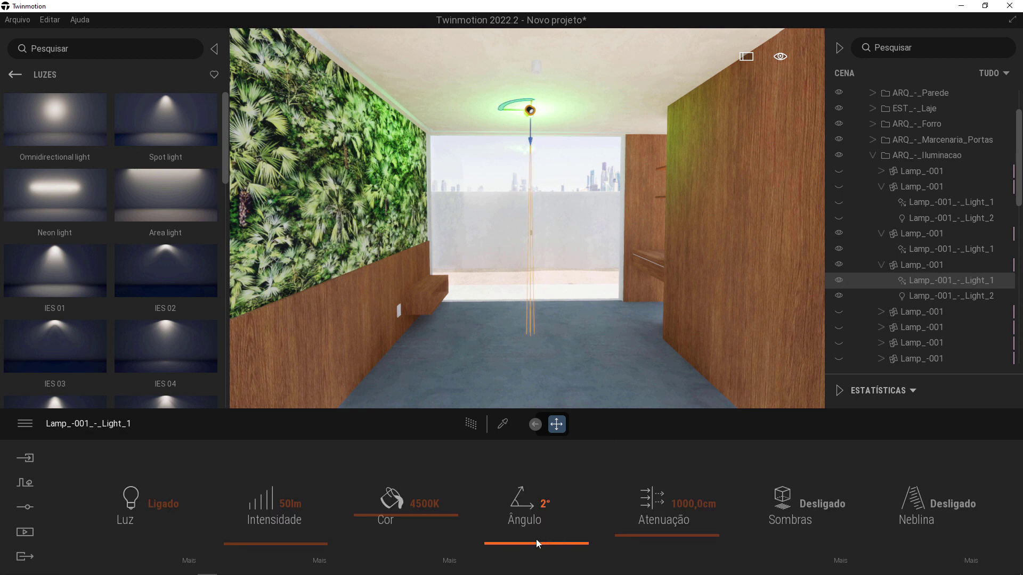
Set the fourth lamp's Light_1 to a 30° angle and 6343 lm with shadows on, and lower it slightly below the fixture.
{"action": "mouse_move", "coordinate": [535, 543]}
{"action": "left_mouse_down"}
{"action": "mouse_move", "coordinate": [527, 517]}
{"action": "mouse_move", "coordinate": [522, 533]}
{"action": "left_mouse_up"}
{"action": "left_click_drag", "start_coordinate": [252, 548], "coordinate": [261, 517]}
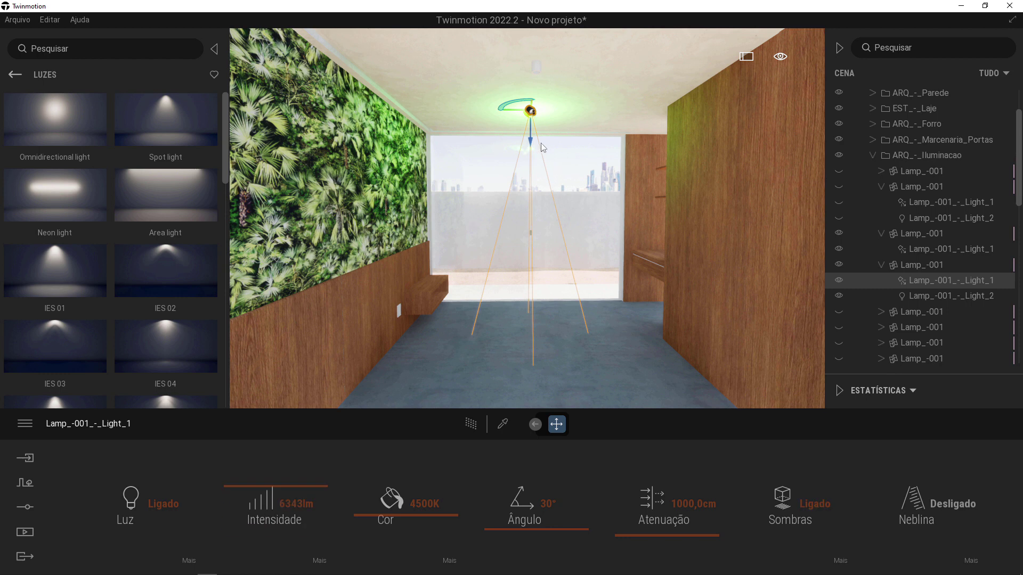
{"action": "left_click_drag", "start_coordinate": [531, 140], "coordinate": [531, 157]}
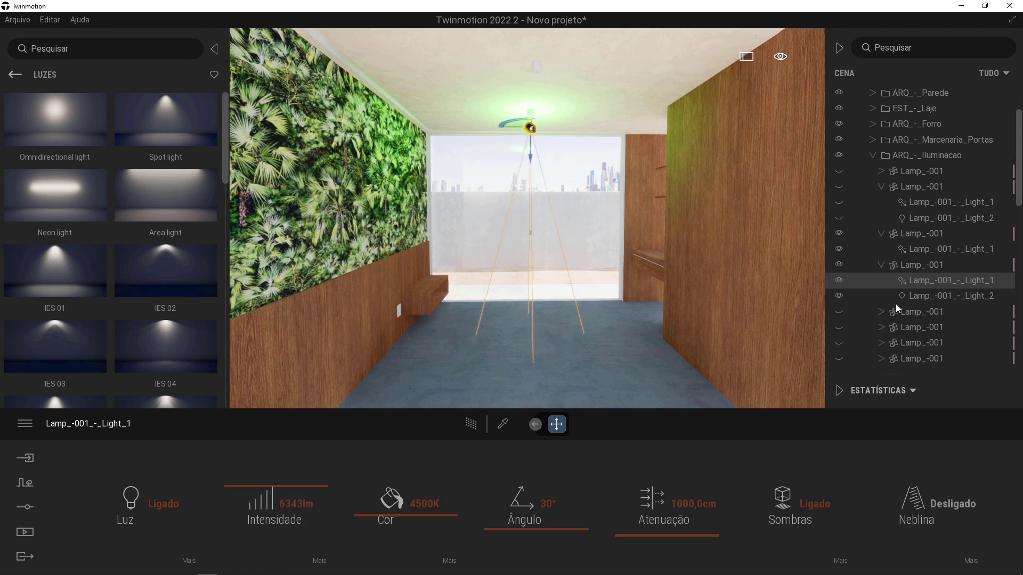
Filter the scene graph by "light_2" and delete all the Lamp_-001_-_Light_2 lights found.
{"action": "left_click", "coordinate": [935, 295]}
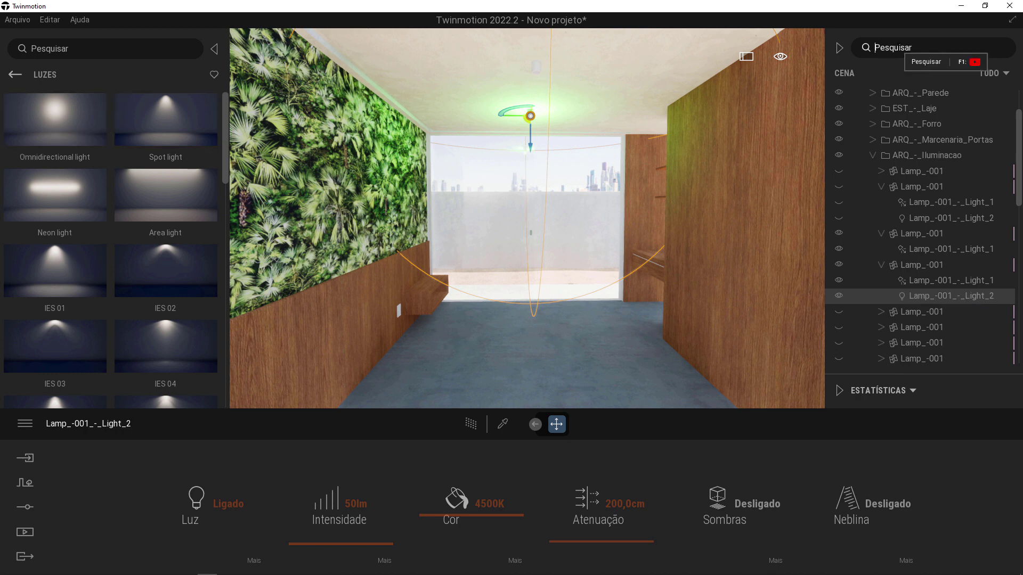
{"action": "left_click", "coordinate": [912, 47]}
{"action": "type", "text": "light"}
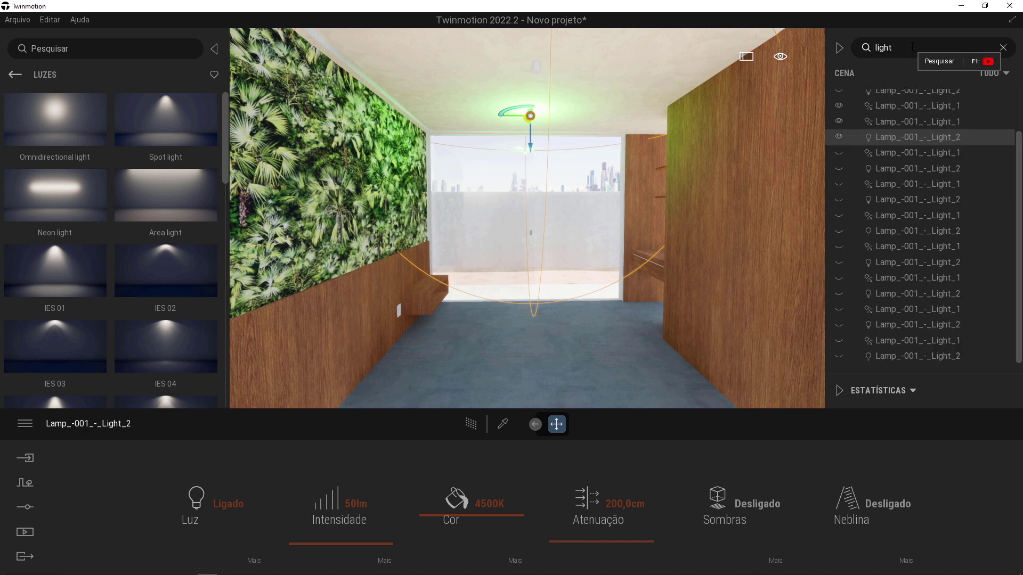
{"action": "type", "text": "_2"}
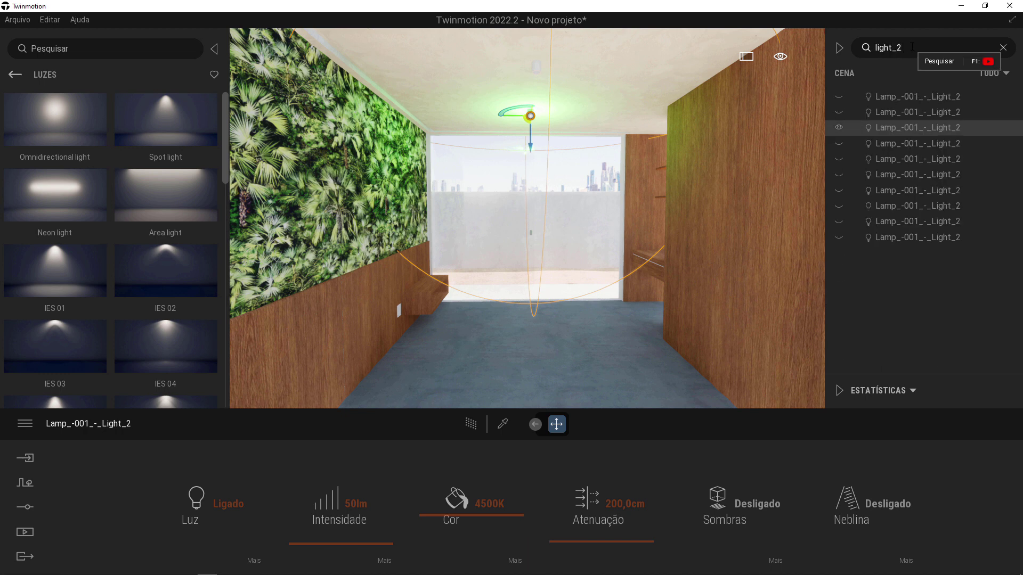
{"action": "left_click", "coordinate": [900, 97]}
{"action": "left_click", "coordinate": [893, 238], "text": "shift"}
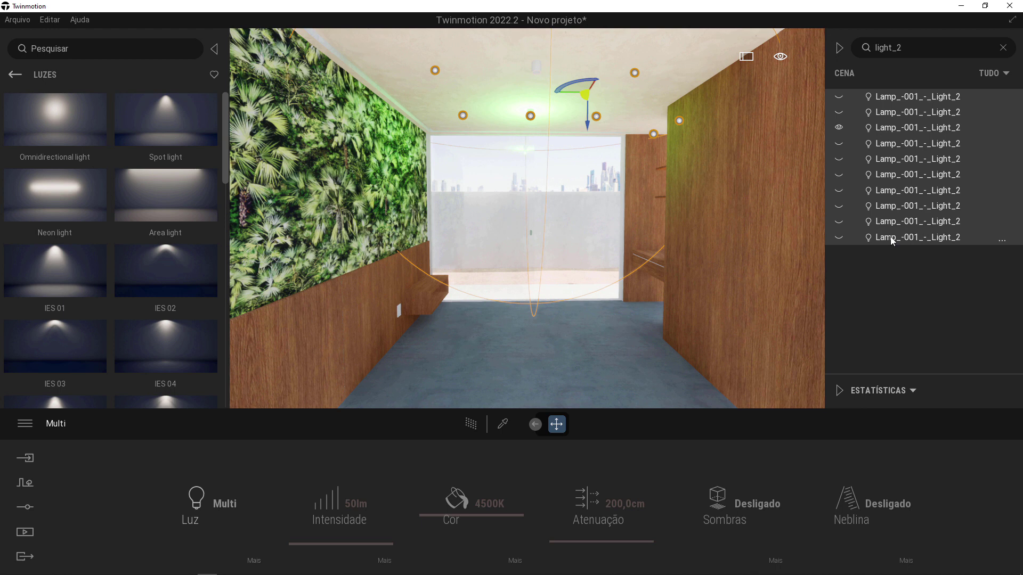
{"action": "key", "text": "Delete"}
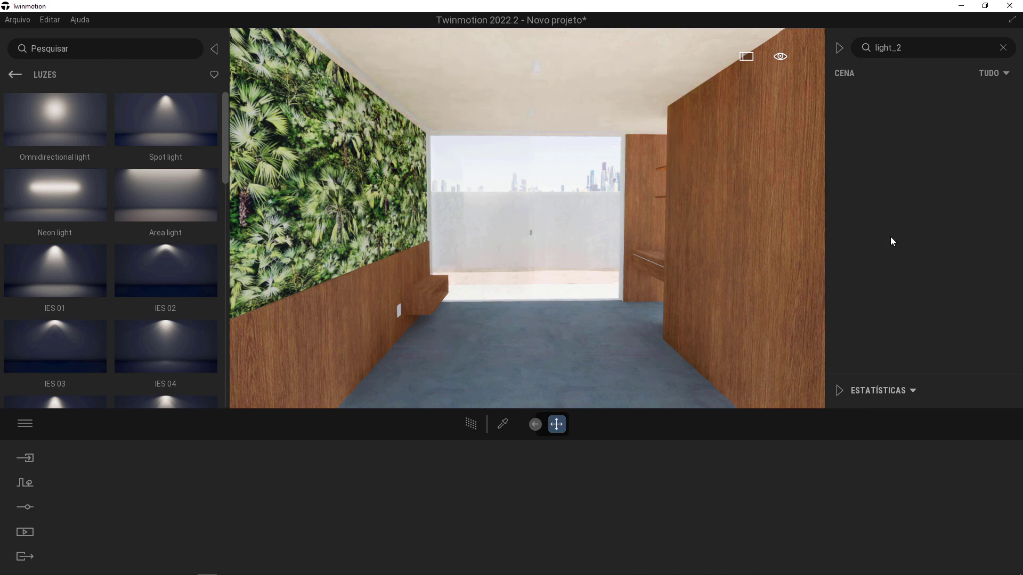
Clear the scene graph search, select the first lamp's Light_1 and make the whole ARQ_-_Iluminacao folder visible.
{"action": "left_click", "coordinate": [1003, 47]}
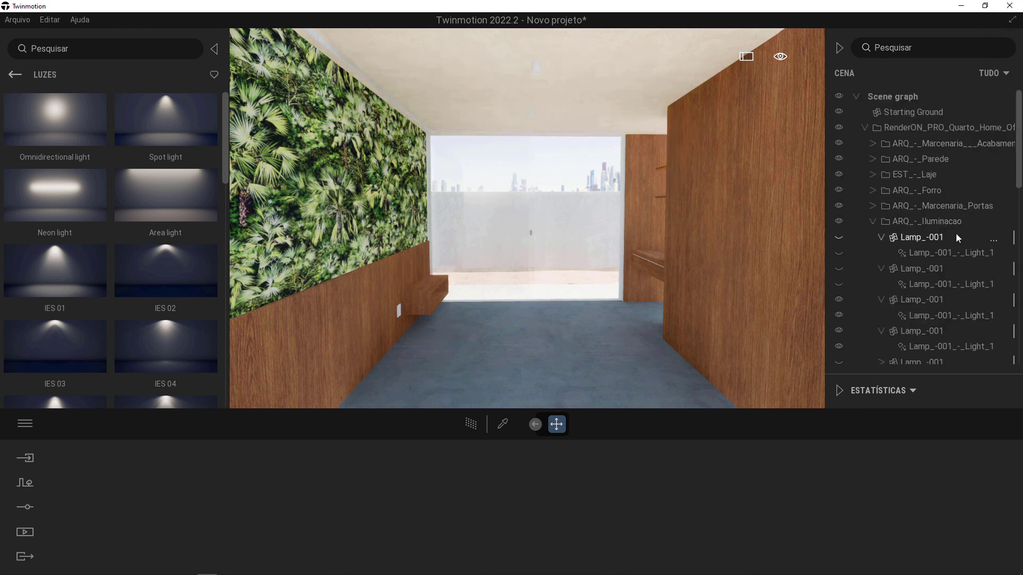
{"action": "left_click", "coordinate": [946, 252]}
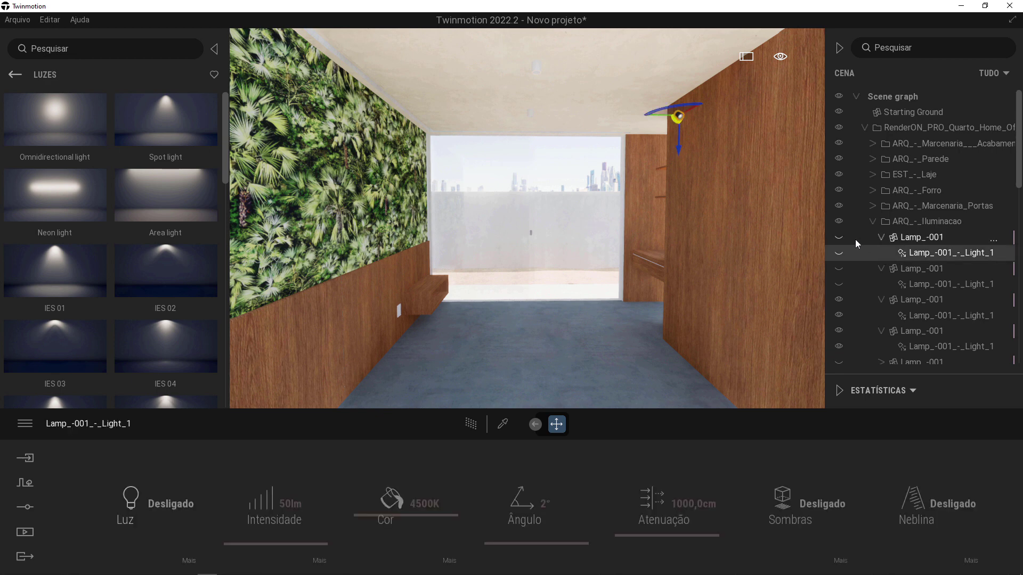
{"action": "left_click", "coordinate": [838, 221]}
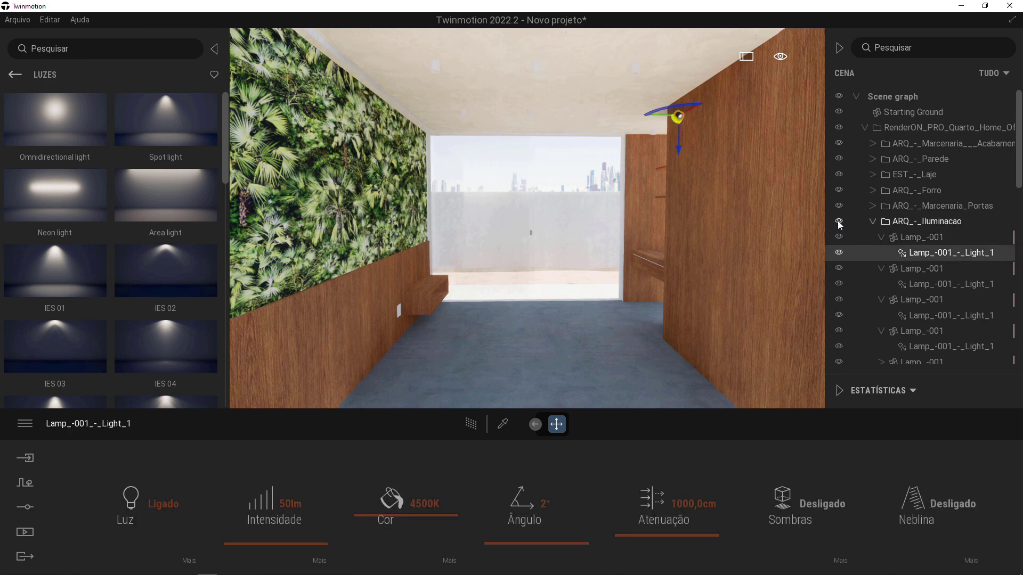
Select the first lamp's Light_1 and review its intensity and angle settings.
{"action": "key", "text": "q"}
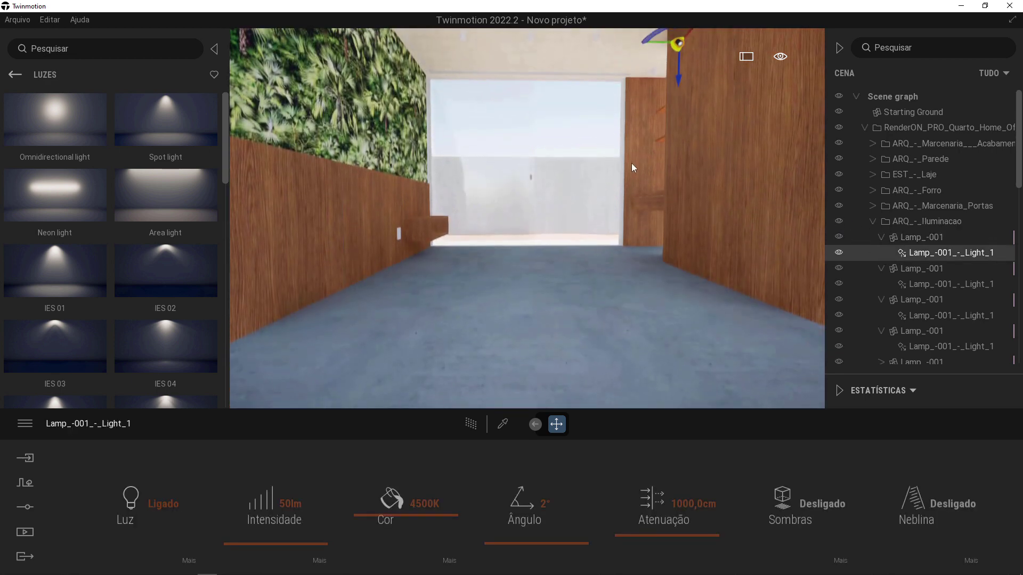
{"action": "key", "text": "e"}
{"action": "left_click", "coordinate": [932, 239]}
{"action": "left_click", "coordinate": [932, 252]}
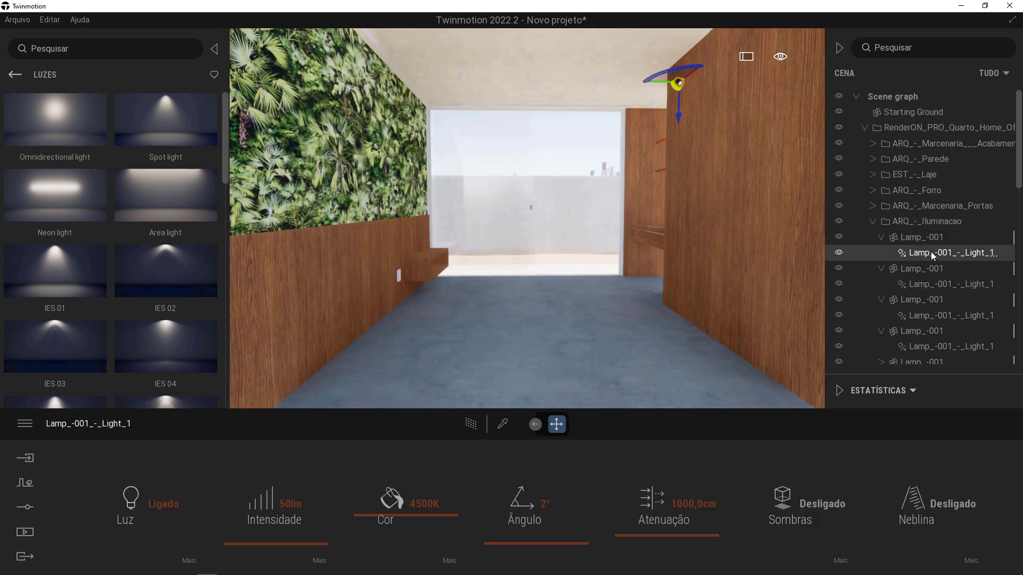
{"action": "left_click_drag", "start_coordinate": [292, 529], "coordinate": [548, 533]}
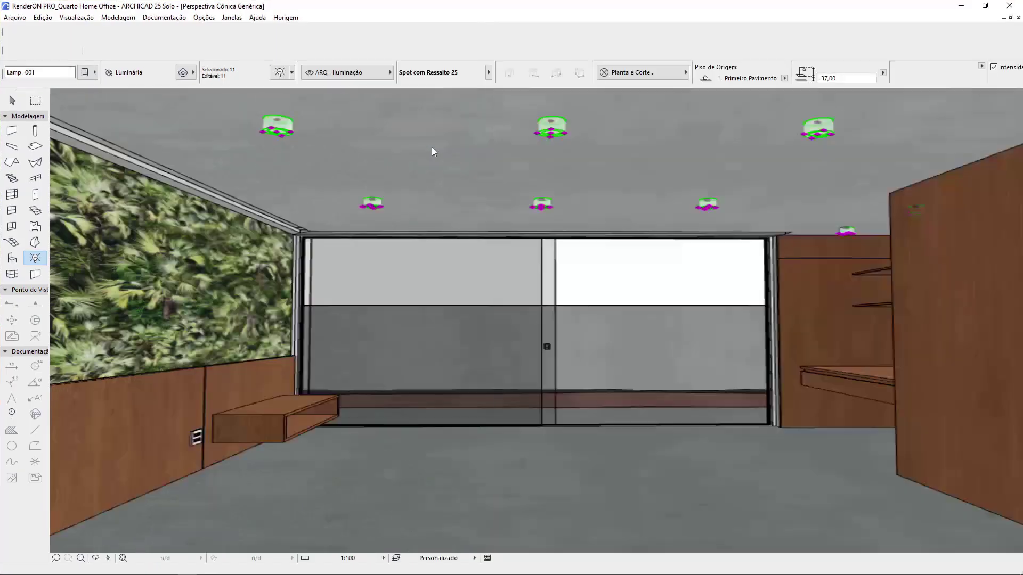
Switch to ARCHICAD and set the selected ceiling spots' main light intensity to 156%, keeping the lights switched on.
{"action": "scroll", "coordinate": [431, 147], "scroll_direction": "up", "scroll_amount": 10}
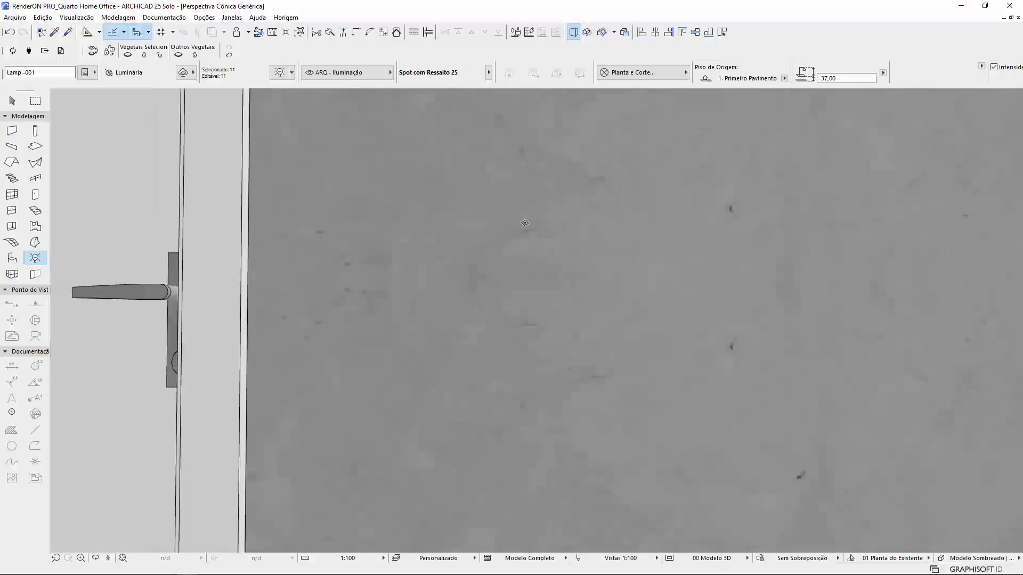
{"action": "scroll", "coordinate": [528, 221], "scroll_direction": "down", "scroll_amount": 5}
{"action": "middle_click_drag", "start_coordinate": [574, 219], "coordinate": [529, 318], "text": "shift"}
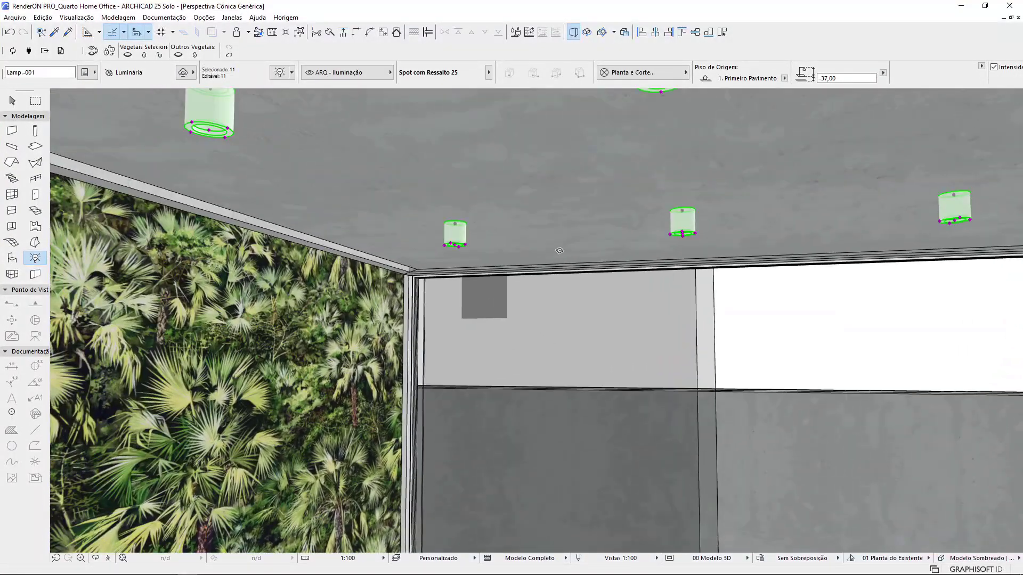
{"action": "key", "text": "ctrl+t"}
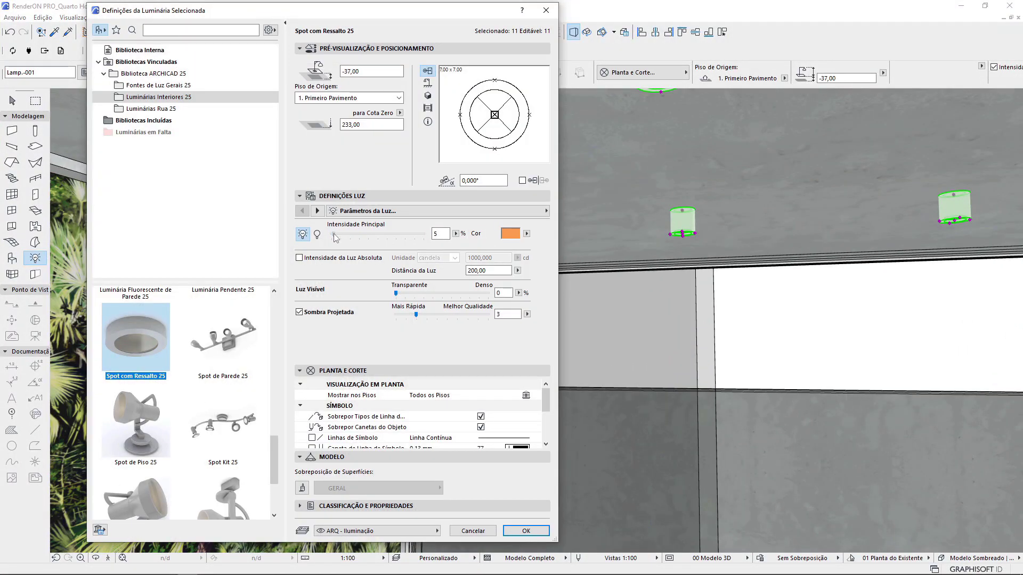
{"action": "left_click", "coordinate": [404, 237]}
{"action": "left_click", "coordinate": [317, 234]}
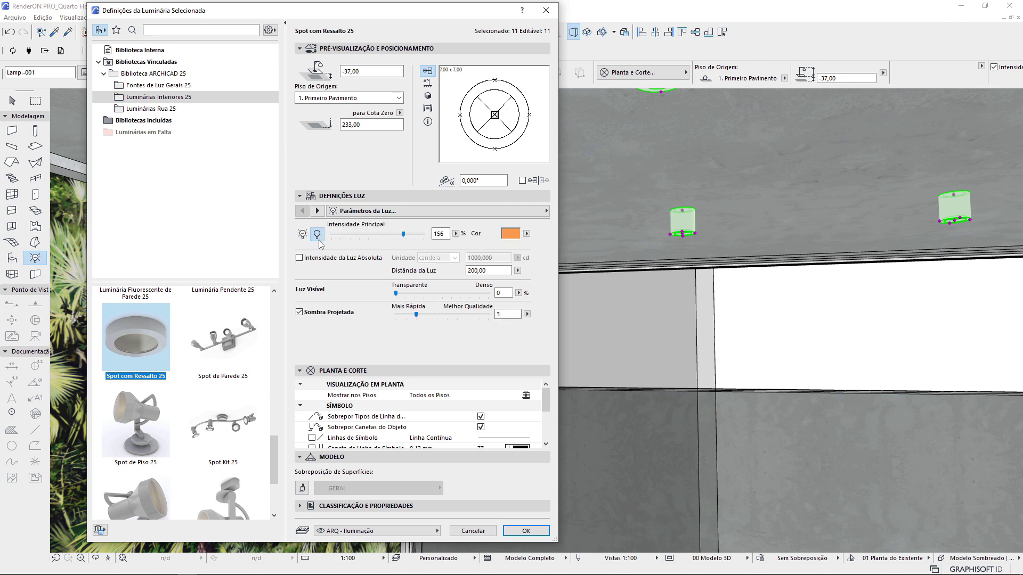
{"action": "left_click", "coordinate": [307, 236]}
Set the inner light angle of the selected ceiling spots to 30° and apply the lamp settings.
{"action": "left_click", "coordinate": [317, 210]}
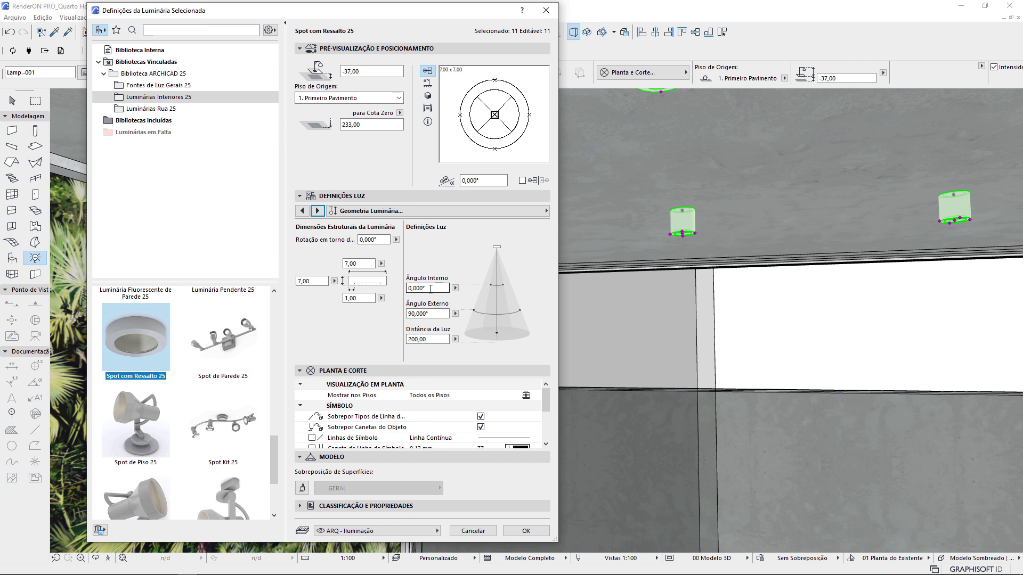
{"action": "left_click_drag", "start_coordinate": [431, 288], "coordinate": [409, 289]}
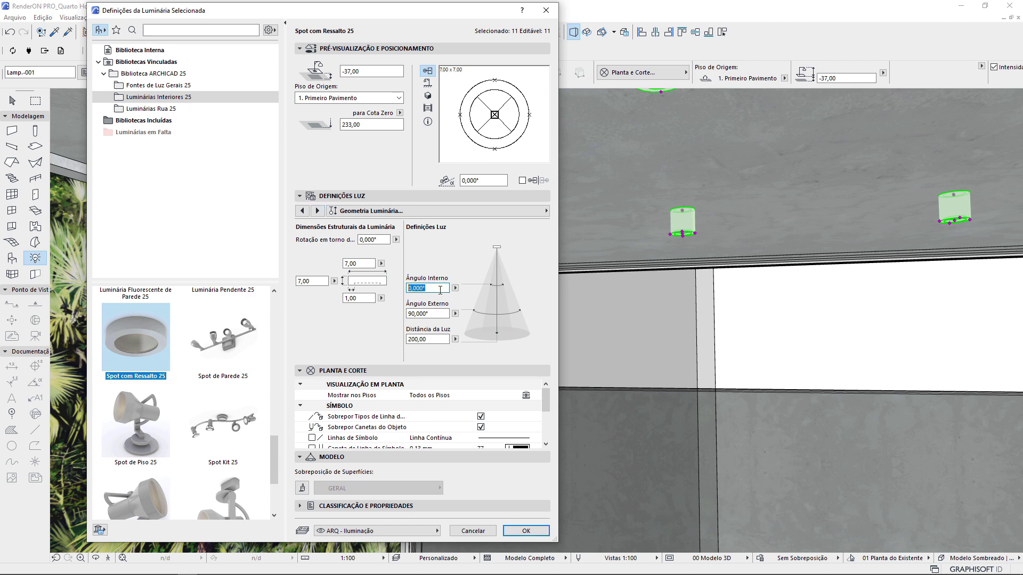
{"action": "type", "text": "30"}
{"action": "key", "text": "Return"}
{"action": "left_click", "coordinate": [317, 211]}
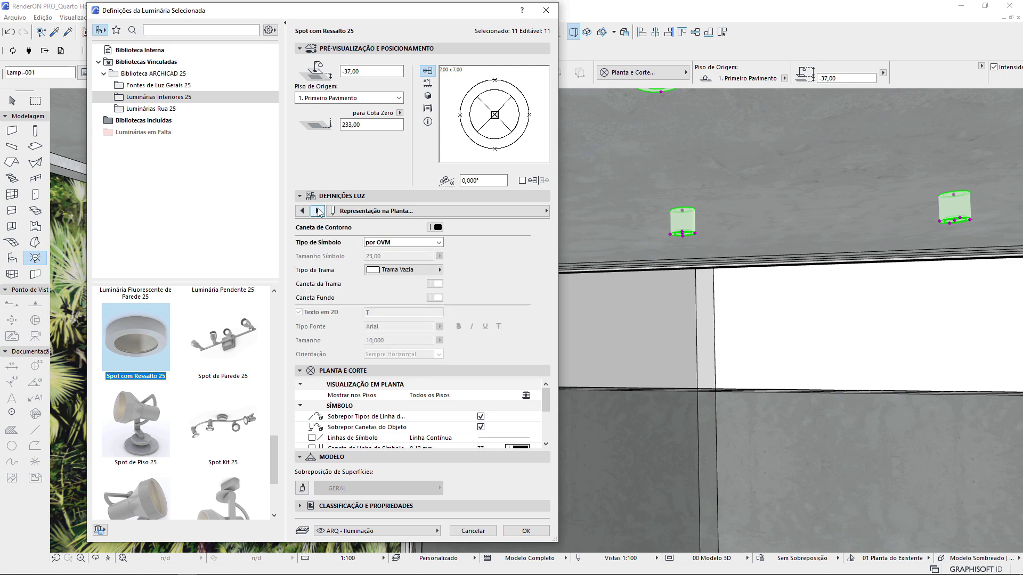
{"action": "left_click", "coordinate": [302, 211]}
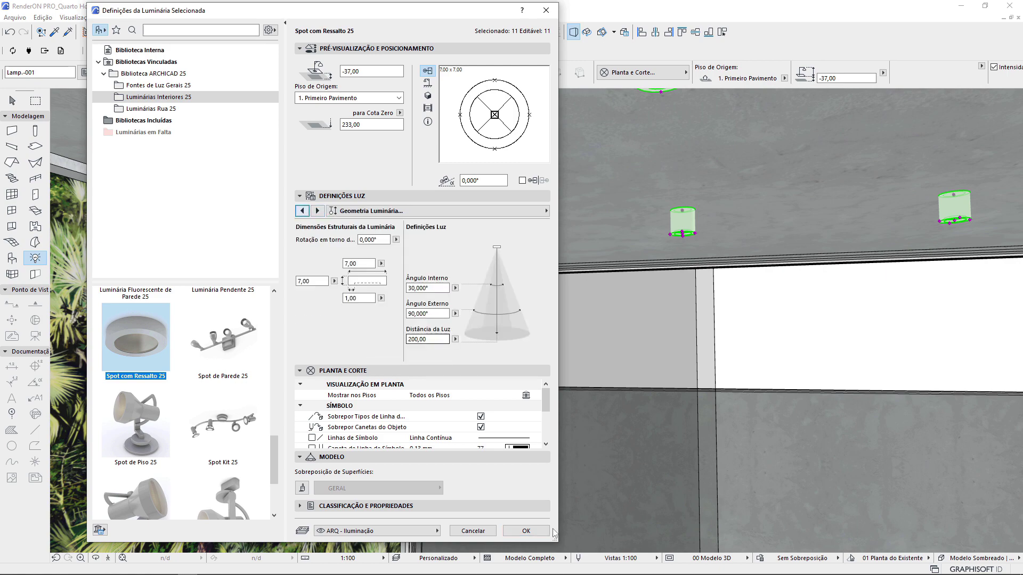
{"action": "left_click", "coordinate": [528, 531]}
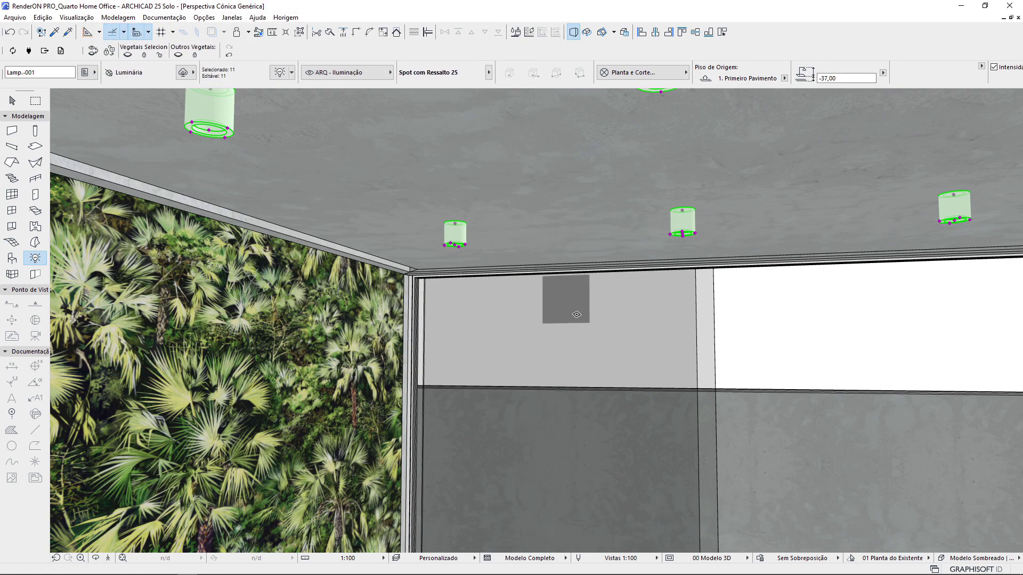
Synchronize the ARCHICAD model through Direct Link and switch to Twinmotion to view the updated room.
{"action": "scroll", "coordinate": [577, 314], "scroll_direction": "down", "scroll_amount": 1}
{"action": "middle_click_drag", "start_coordinate": [628, 354], "coordinate": [532, 236], "text": "shift"}
{"action": "scroll", "coordinate": [668, 291], "scroll_direction": "down", "scroll_amount": 2}
{"action": "scroll", "coordinate": [682, 291], "scroll_direction": "up", "scroll_amount": 1}
{"action": "left_click", "coordinate": [15, 51]}
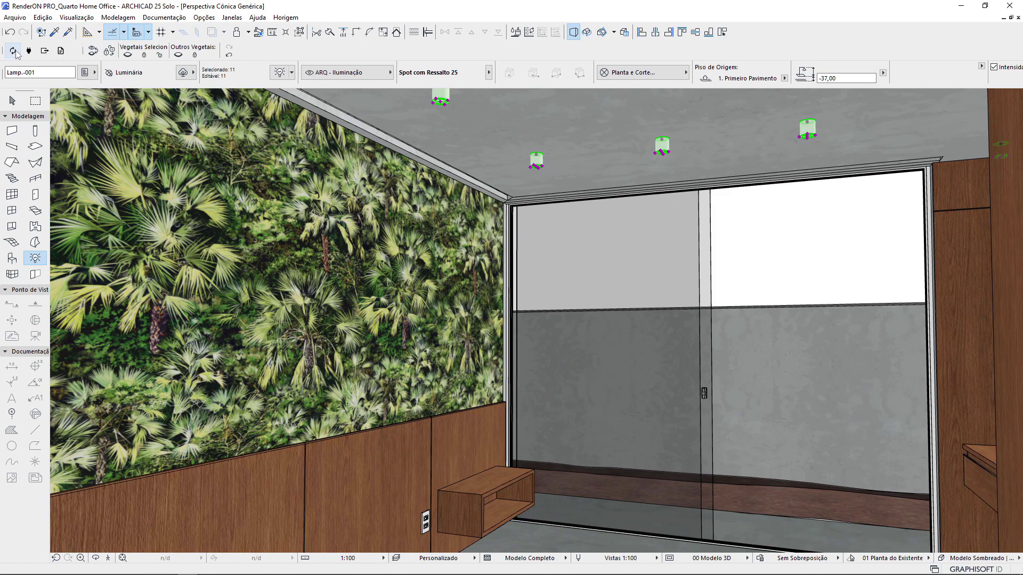
{"action": "key", "text": "alt+Tab"}
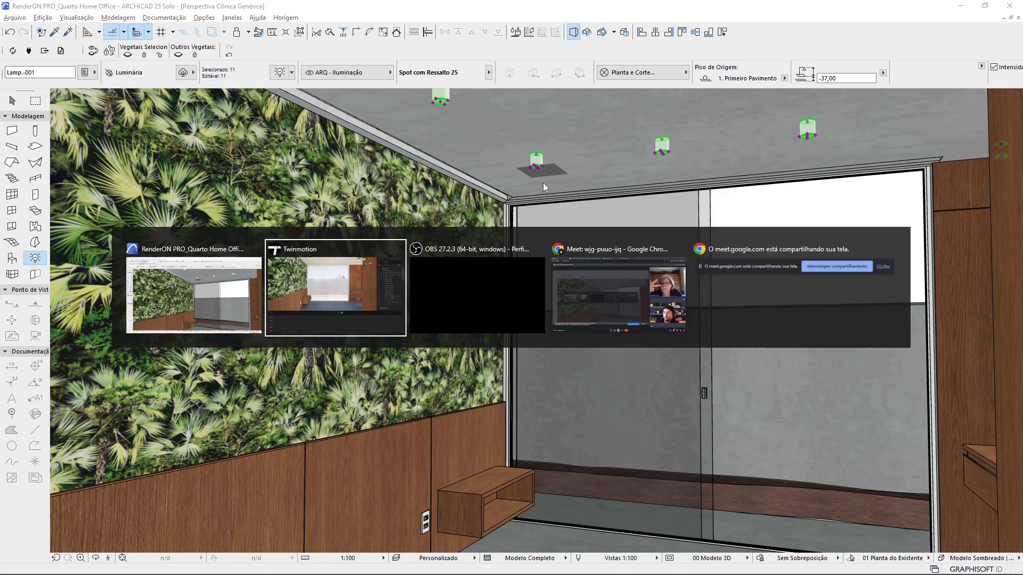
{"action": "left_click", "coordinate": [353, 284]}
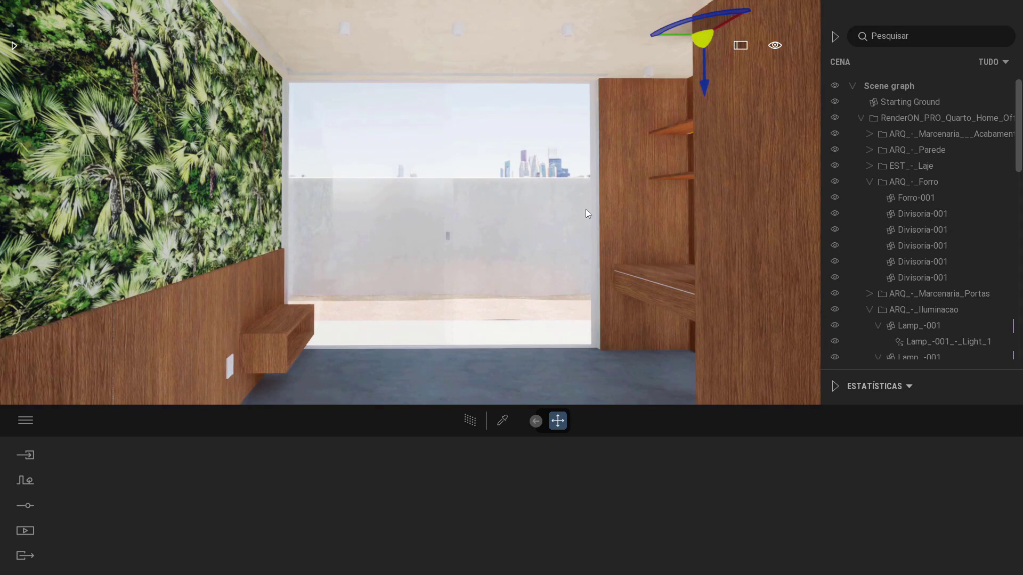
{"action": "left_click_drag", "start_coordinate": [585, 209], "coordinate": [542, 224]}
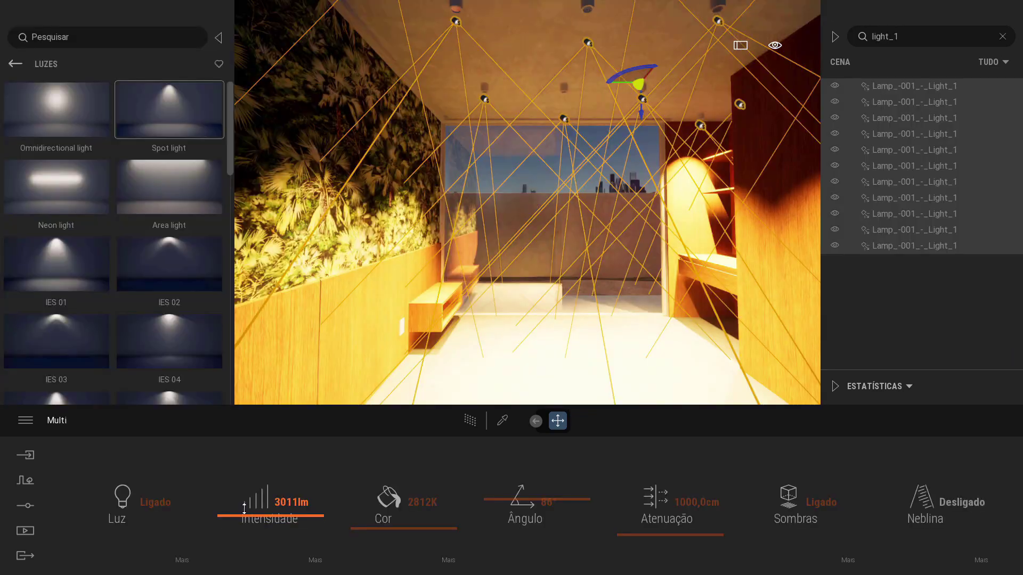
Set all Light_1 lights to 511 lm and a 140° angle, and try a warmer 1688 K colour.
{"action": "mouse_move", "coordinate": [256, 542]}
{"action": "left_mouse_down"}
{"action": "mouse_move", "coordinate": [241, 546]}
{"action": "mouse_move", "coordinate": [247, 539]}
{"action": "left_mouse_up"}
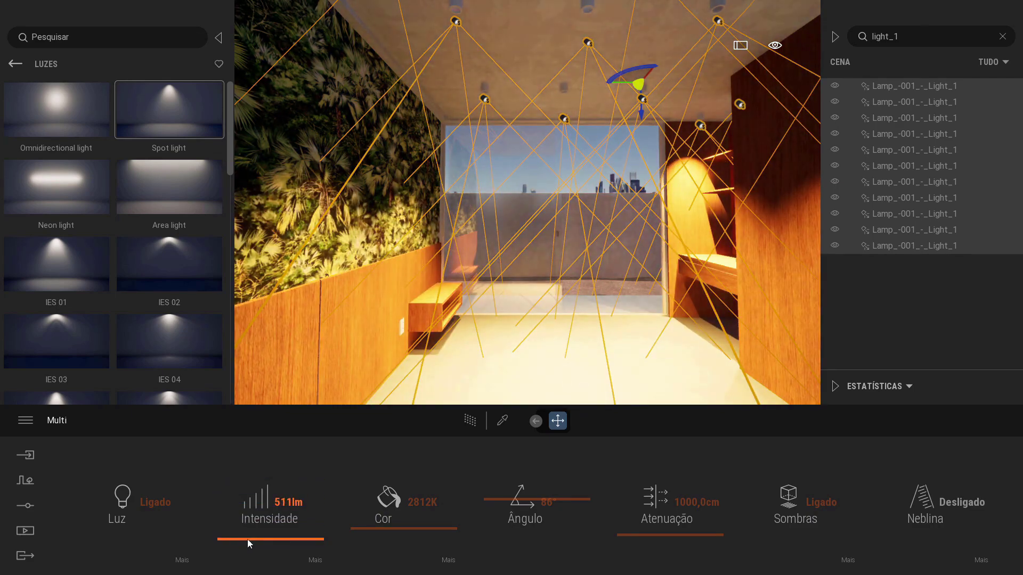
{"action": "left_click_drag", "start_coordinate": [508, 505], "coordinate": [509, 472]}
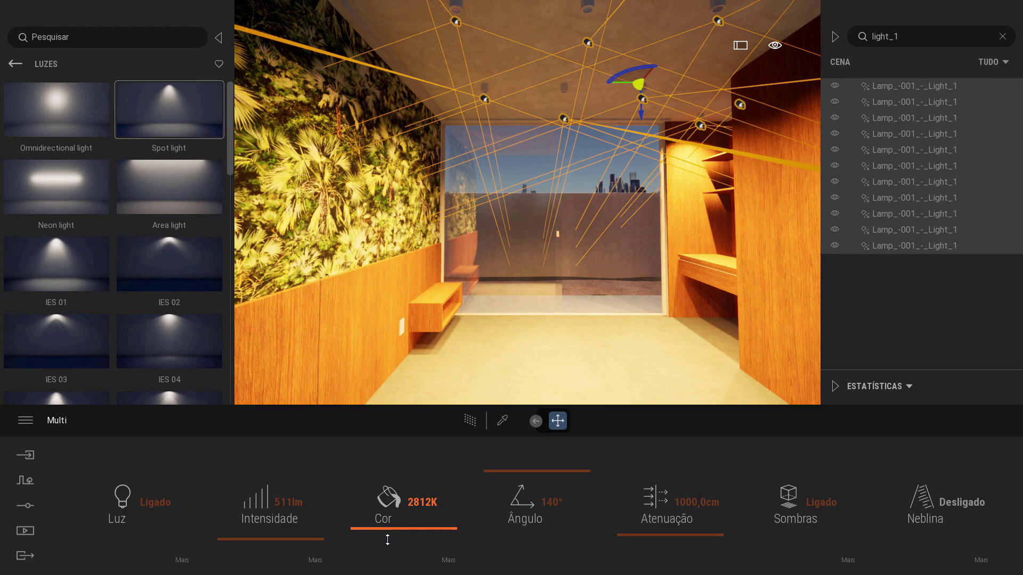
{"action": "mouse_move", "coordinate": [388, 540]}
{"action": "left_mouse_down"}
{"action": "mouse_move", "coordinate": [387, 557]}
{"action": "mouse_move", "coordinate": [388, 538]}
{"action": "left_mouse_up"}
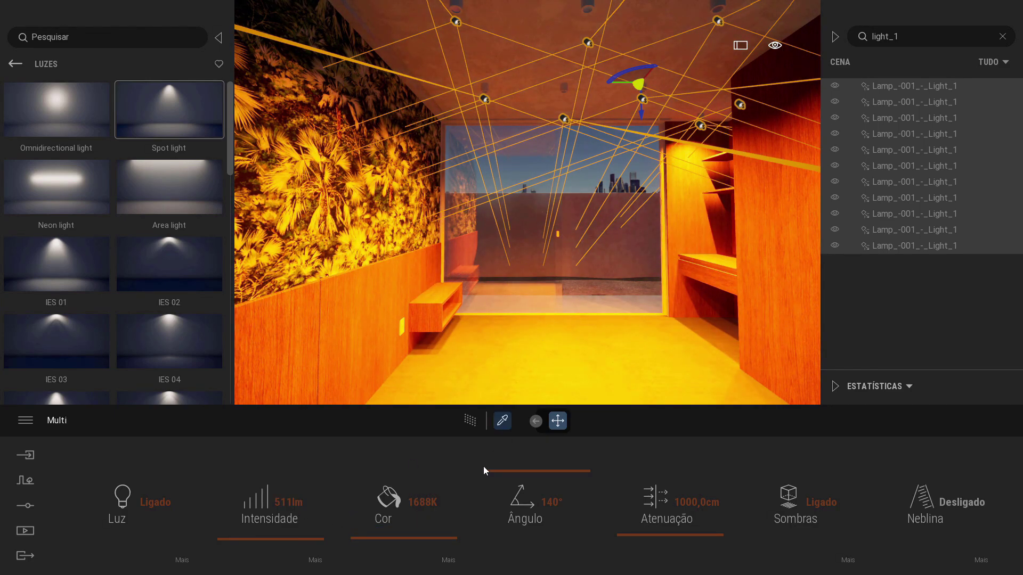
{"action": "right_click_drag", "start_coordinate": [625, 226], "coordinate": [626, 222]}
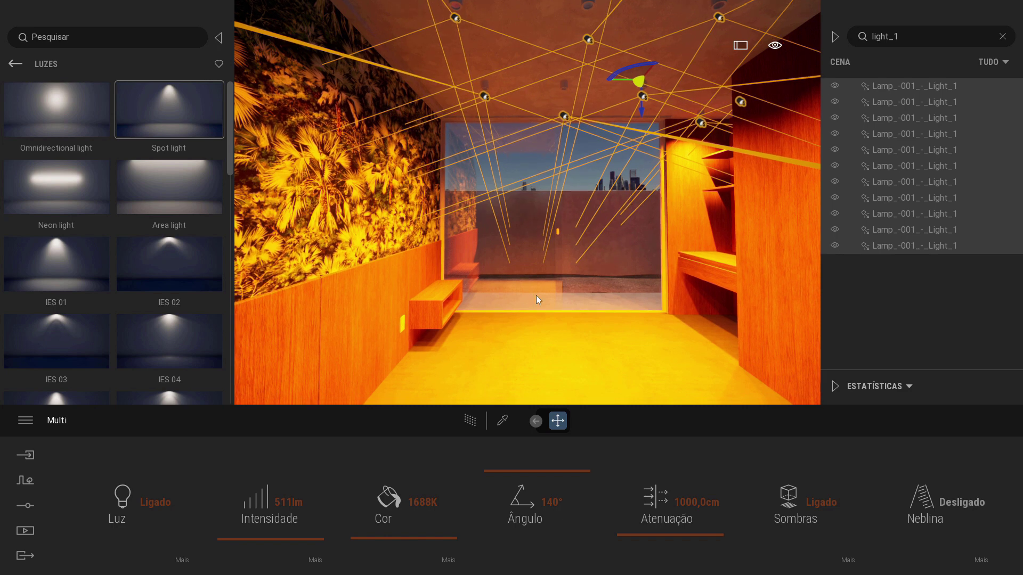
Set the colour temperature of all Light_1 lights to 4500 K and preview the room with the Path Tracer.
{"action": "left_click", "coordinate": [420, 501]}
{"action": "type", "text": "4500"}
{"action": "key", "text": "Return"}
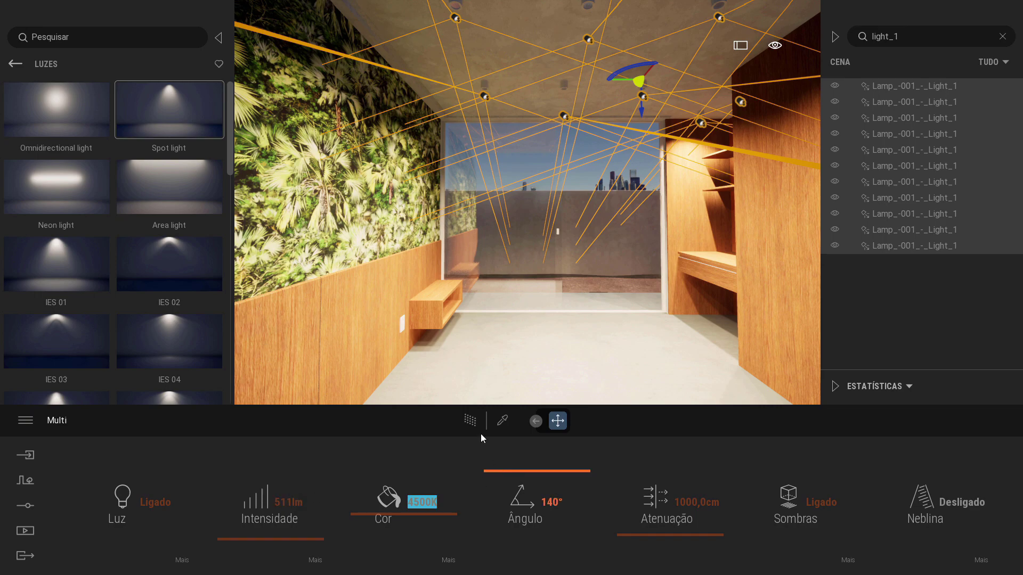
{"action": "left_click", "coordinate": [470, 421]}
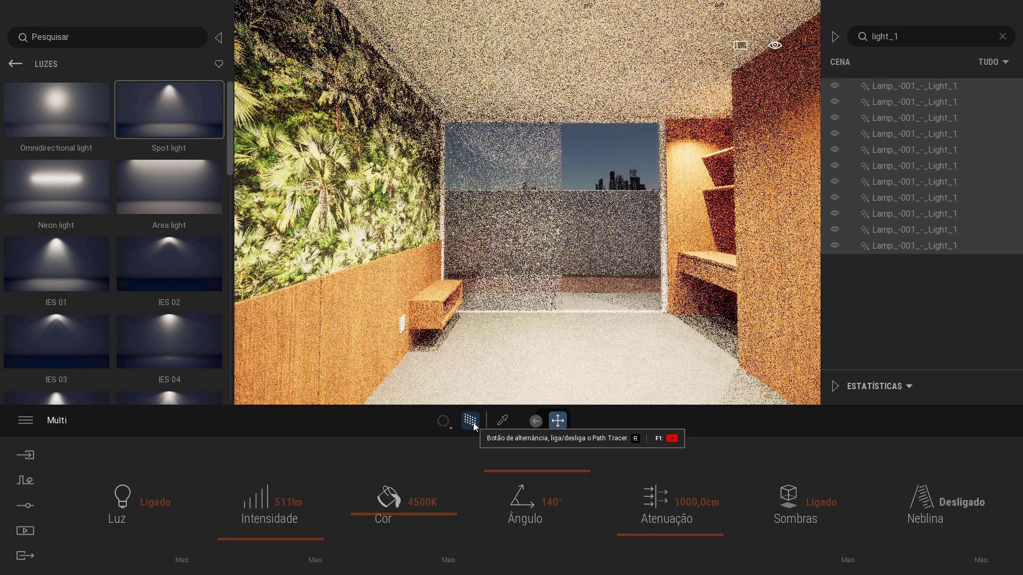
{"action": "key", "text": "r"}
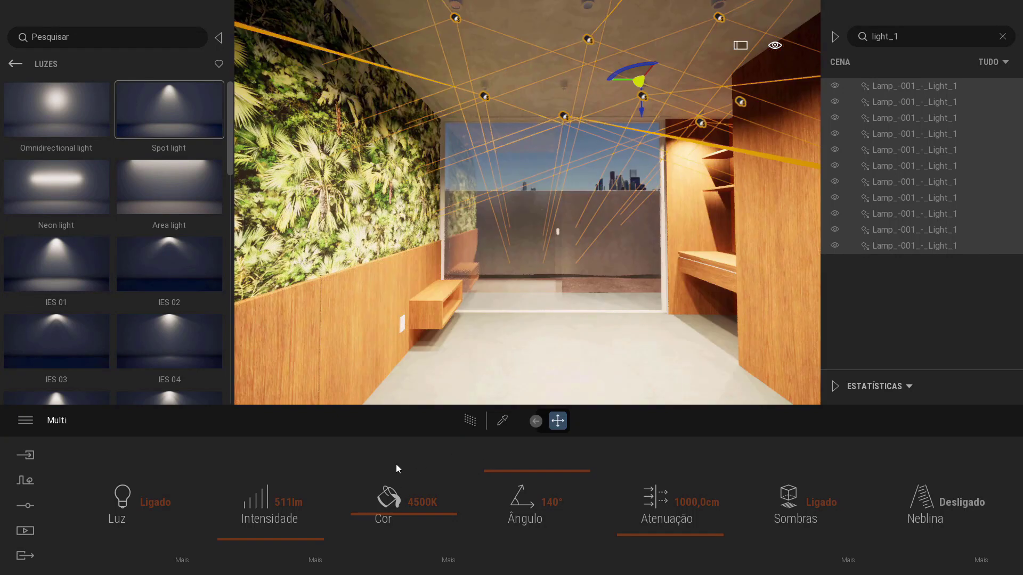
Try an intensity of 5 lm on all Light_1 lights and preview the room with the Path Tracer.
{"action": "left_click", "coordinate": [285, 501]}
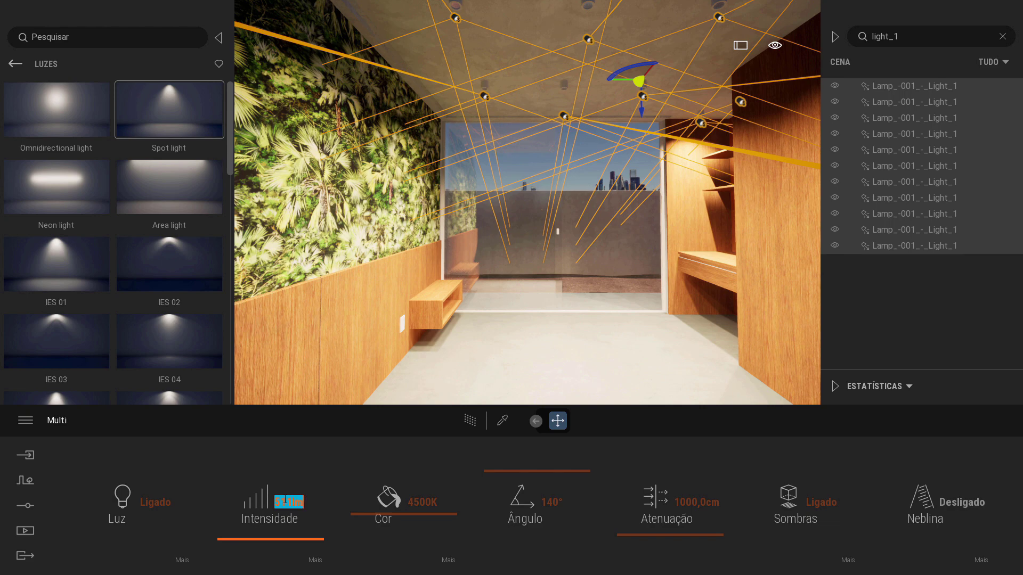
{"action": "type", "text": "5"}
{"action": "key", "text": "Return"}
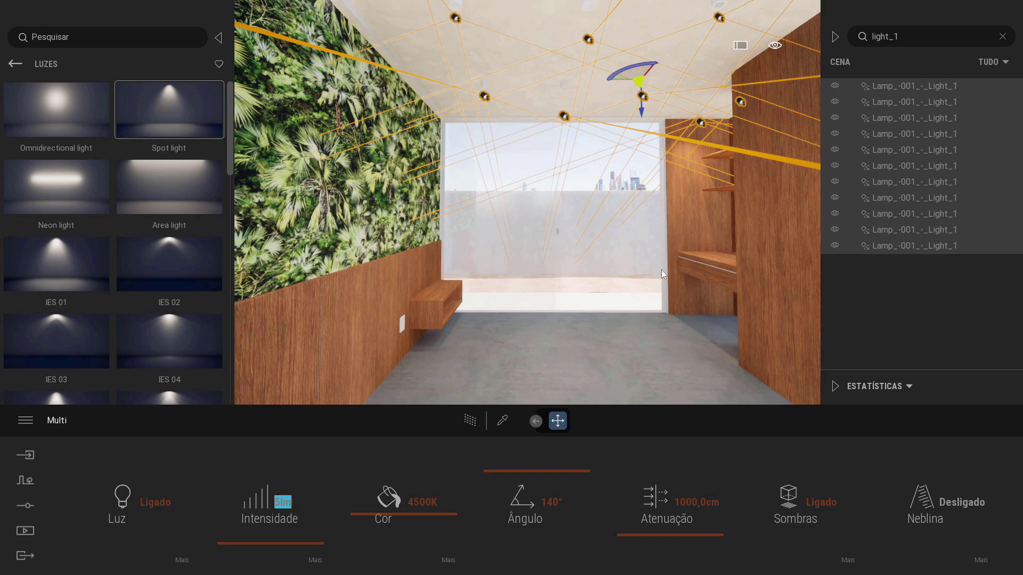
{"action": "left_click", "coordinate": [472, 421]}
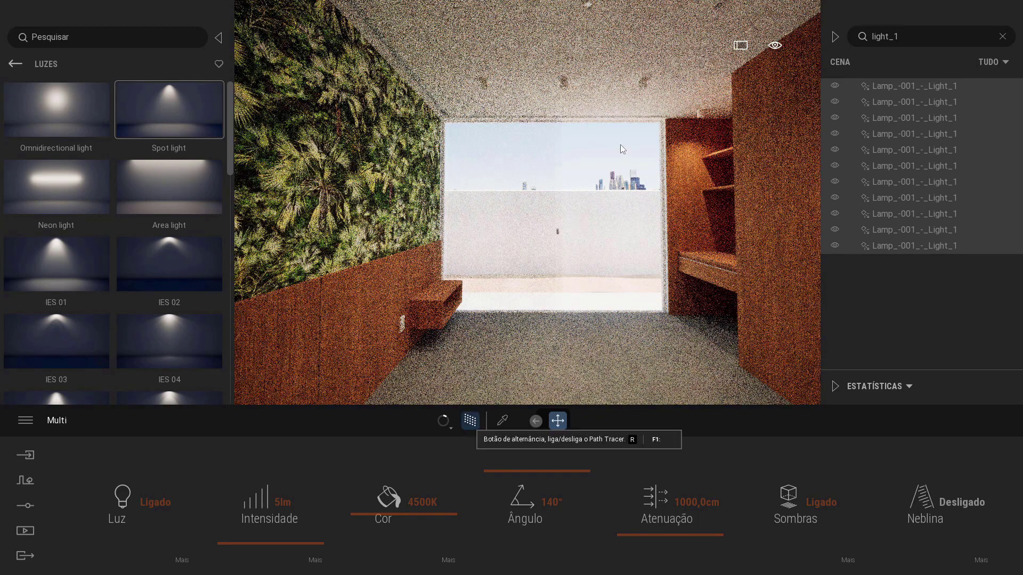
{"action": "left_click", "coordinate": [470, 421]}
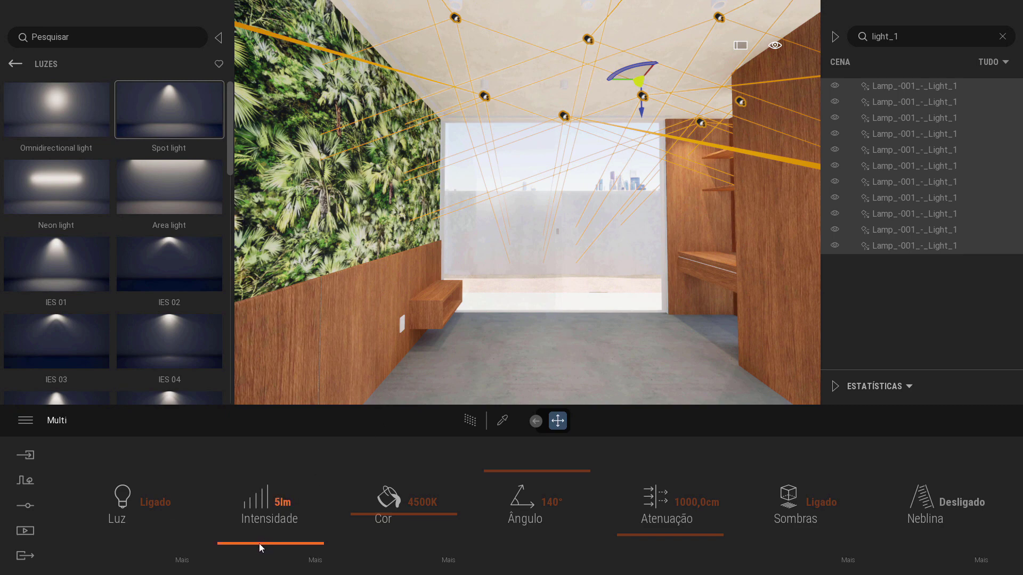
Set the intensity of all Light_1 lights to 60 lm, preview the room with the Path Tracer and deselect the lights.
{"action": "mouse_move", "coordinate": [259, 545]}
{"action": "left_mouse_down"}
{"action": "mouse_move", "coordinate": [263, 535]}
{"action": "mouse_move", "coordinate": [268, 543]}
{"action": "left_mouse_up"}
{"action": "left_click", "coordinate": [282, 503]}
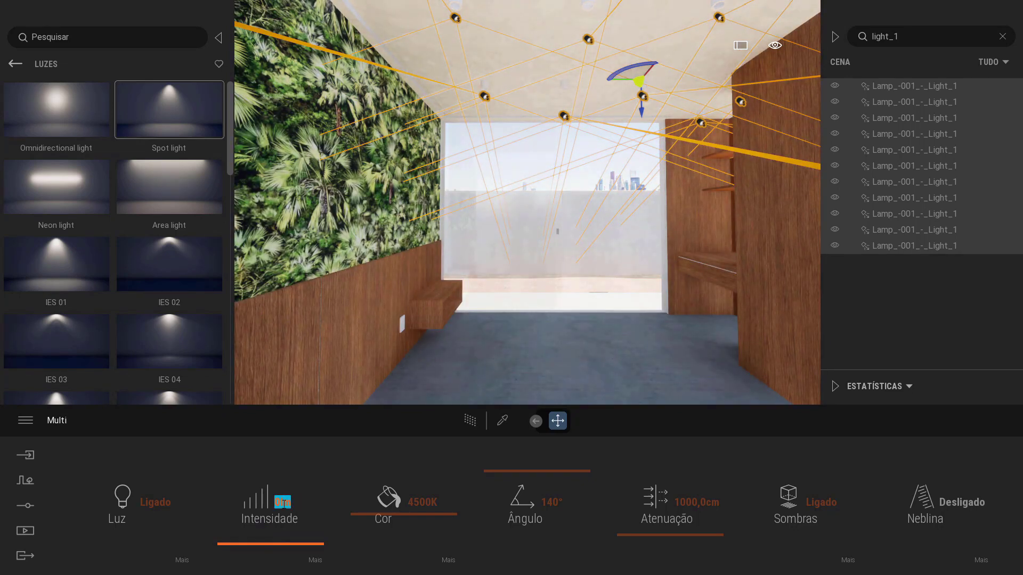
{"action": "type", "text": "50"}
{"action": "key", "text": "Return"}
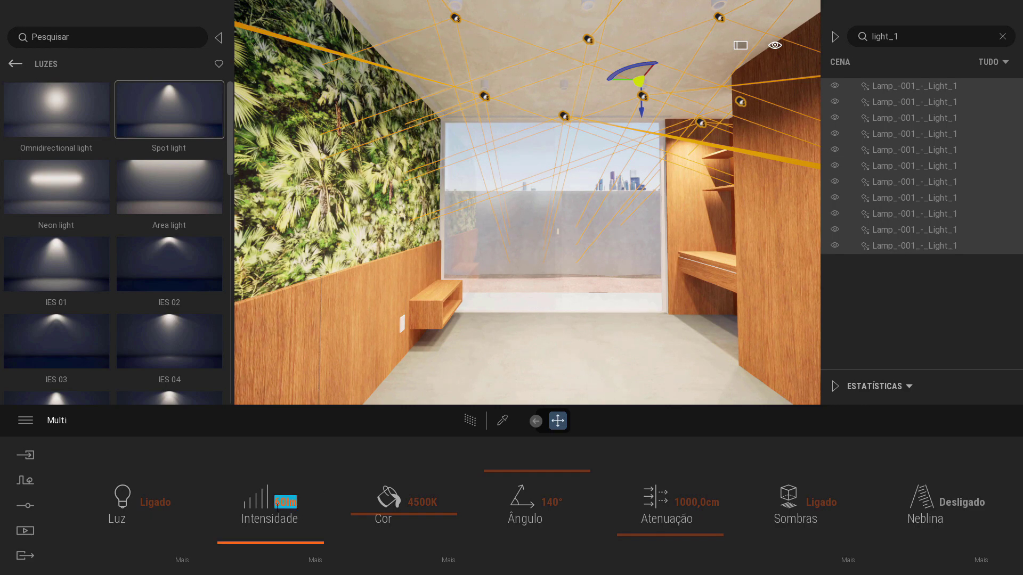
{"action": "left_click", "coordinate": [469, 421]}
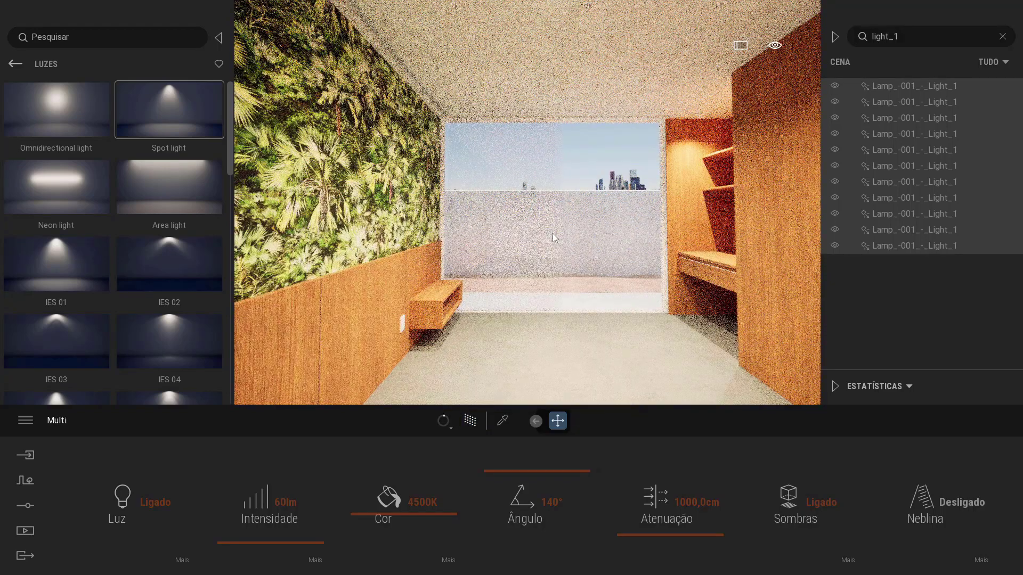
{"action": "left_click", "coordinate": [583, 180]}
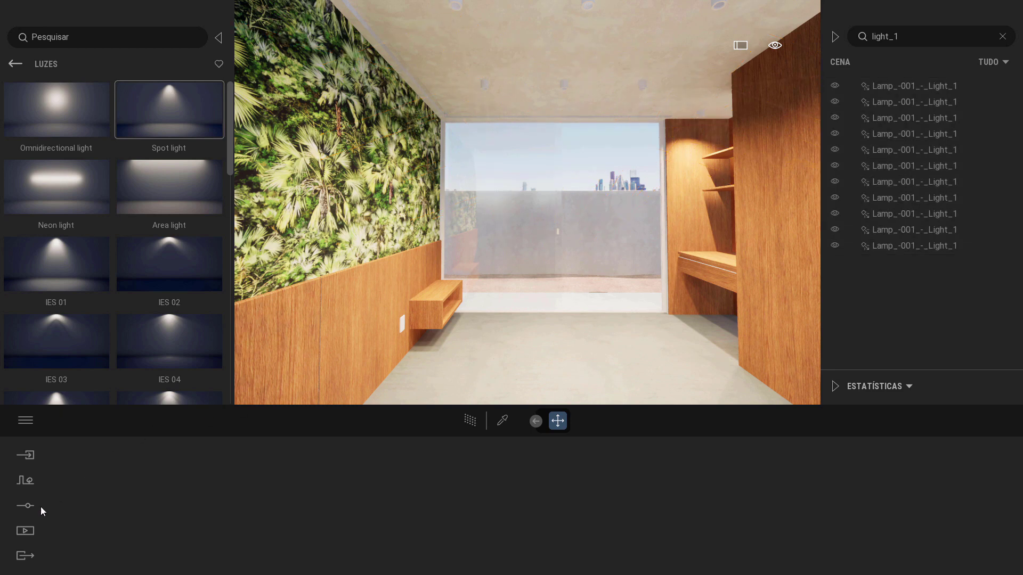
Create a new media image from the current room view and open its settings.
{"action": "left_click", "coordinate": [28, 535]}
{"action": "left_click", "coordinate": [198, 497]}
{"action": "left_click", "coordinate": [117, 496]}
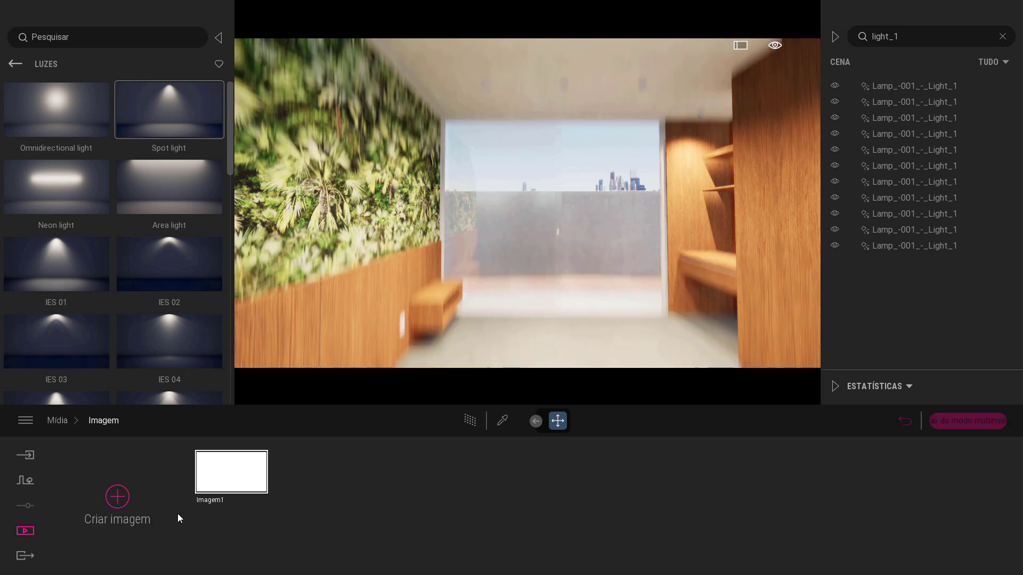
{"action": "left_click", "coordinate": [256, 503]}
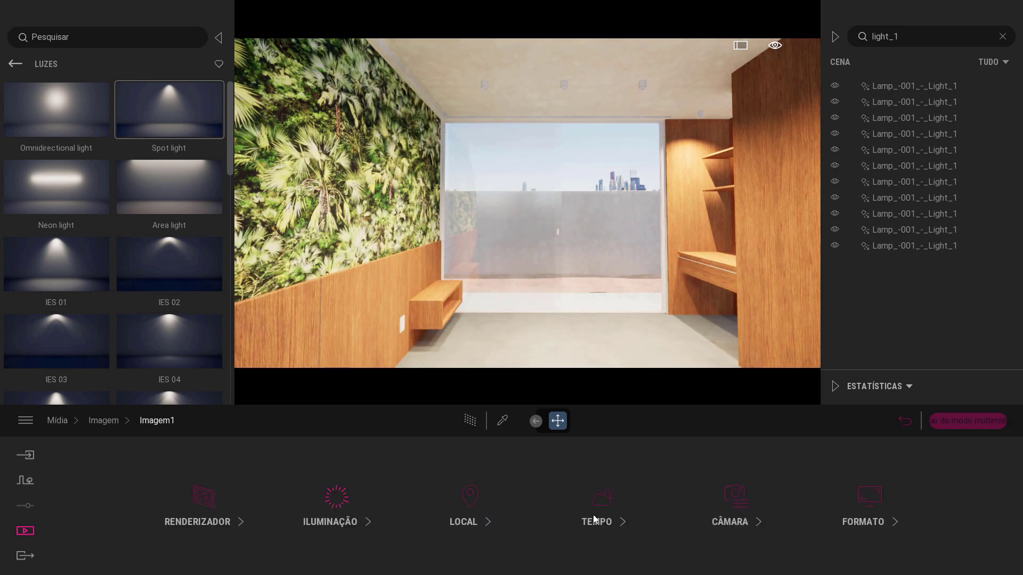
Turn on parallelism in the image's camera settings and reframe the room view.
{"action": "left_click", "coordinate": [749, 497]}
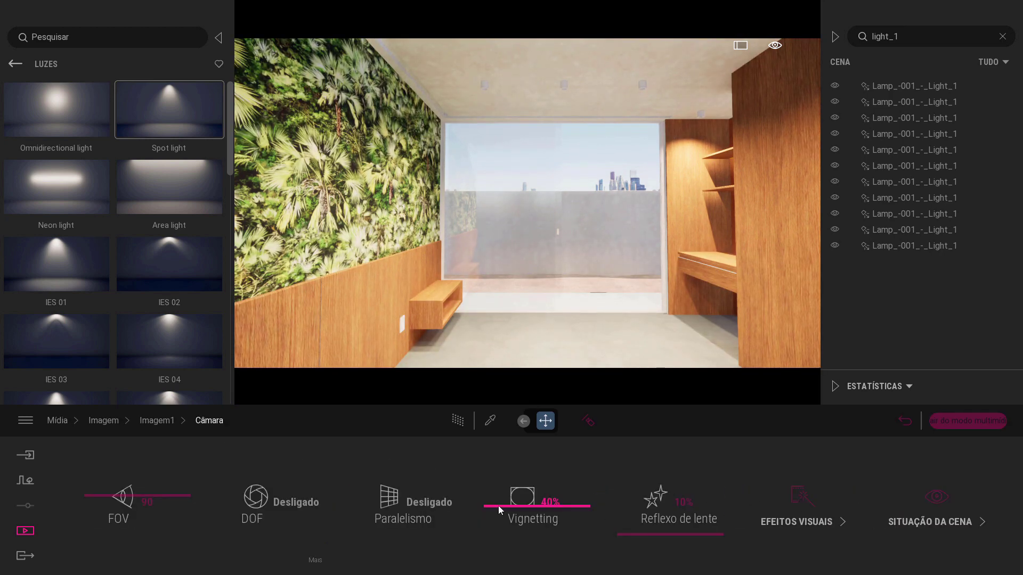
{"action": "left_click", "coordinate": [398, 499]}
{"action": "middle_click_drag", "start_coordinate": [623, 219], "coordinate": [593, 190]}
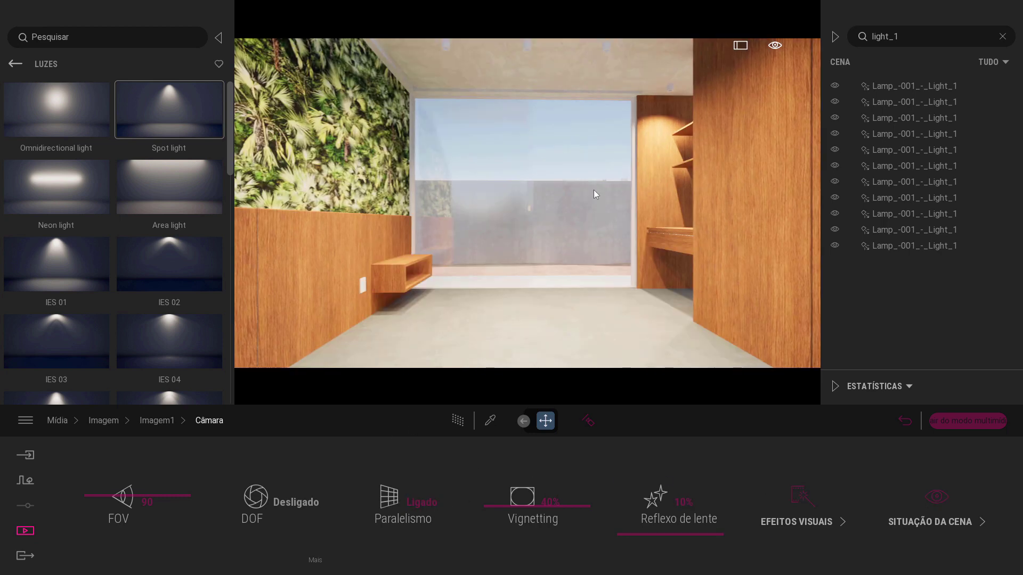
Reframe the room view and update the saved image Imagem1 with the new camera position.
{"action": "key", "text": "w"}
{"action": "key", "text": "a"}
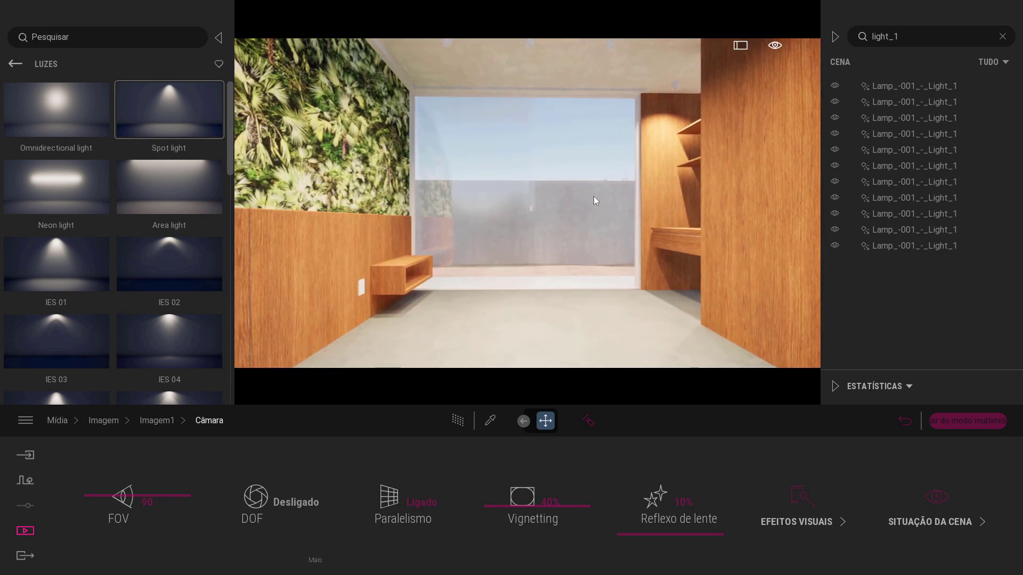
{"action": "key", "text": "w"}
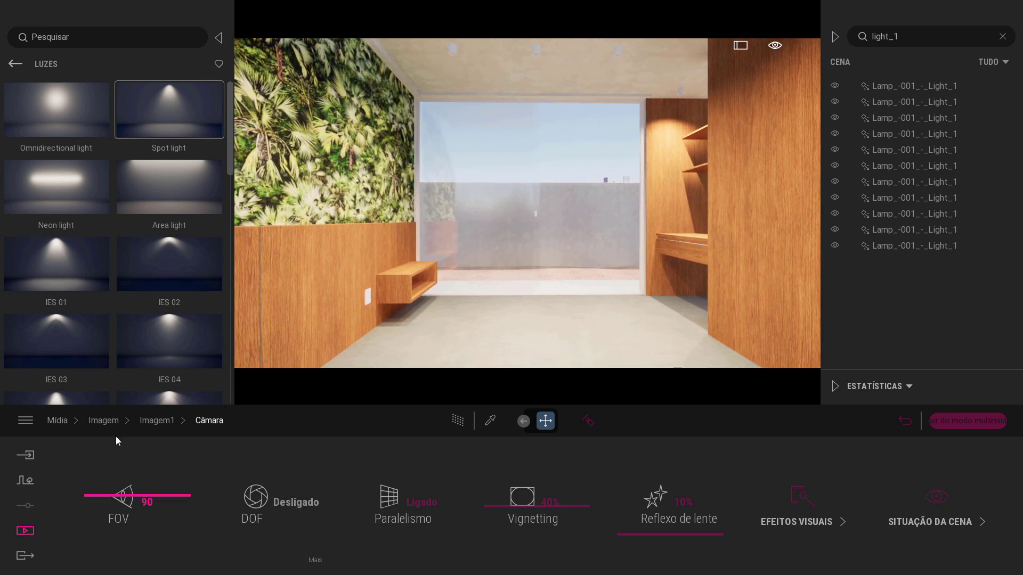
{"action": "left_click", "coordinate": [103, 421]}
{"action": "left_click", "coordinate": [239, 445]}
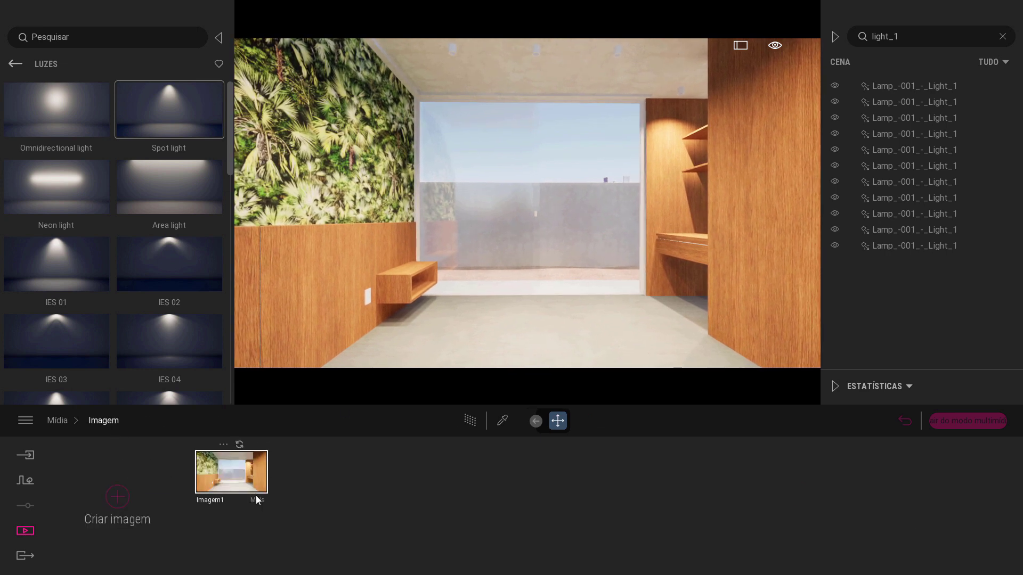
Look through the filter types in Imagem1's visual effects and set the contrast of its colour gradient to 66%.
{"action": "left_click", "coordinate": [231, 471]}
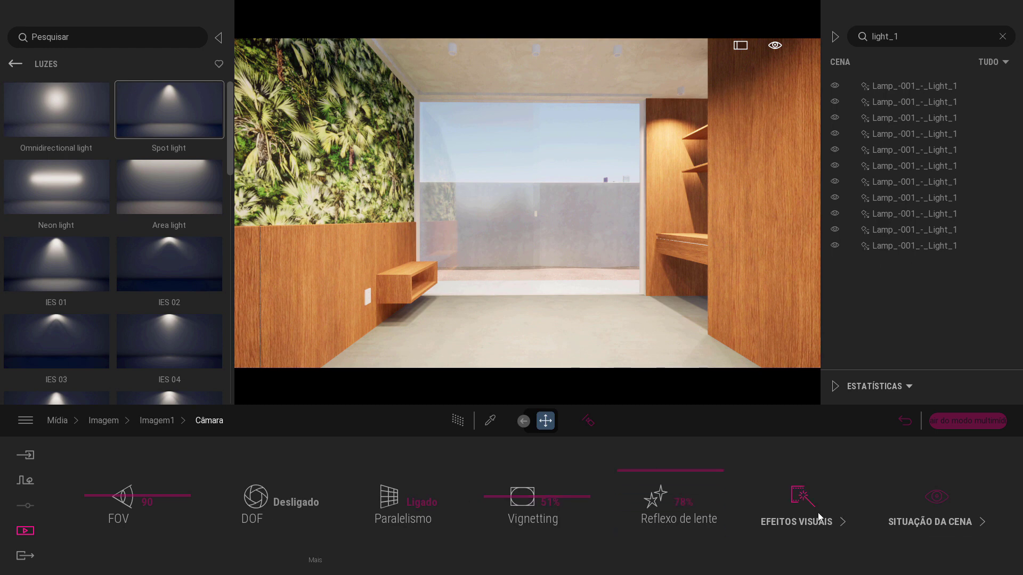
{"action": "left_click", "coordinate": [801, 498]}
{"action": "left_click", "coordinate": [469, 493]}
{"action": "left_click", "coordinate": [520, 501]}
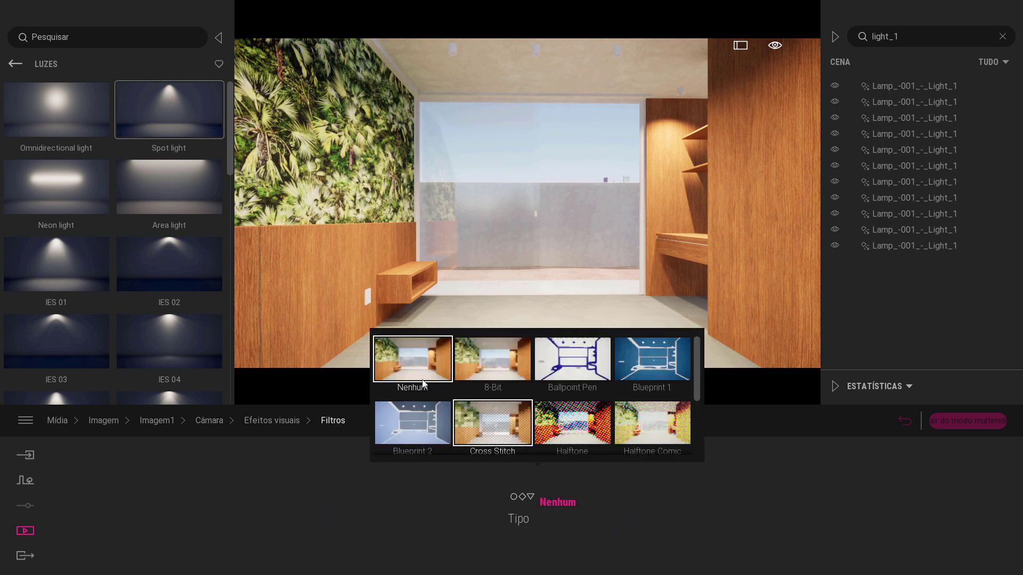
{"action": "scroll", "coordinate": [421, 386], "scroll_direction": "down", "scroll_amount": 5}
{"action": "left_click", "coordinate": [285, 420]}
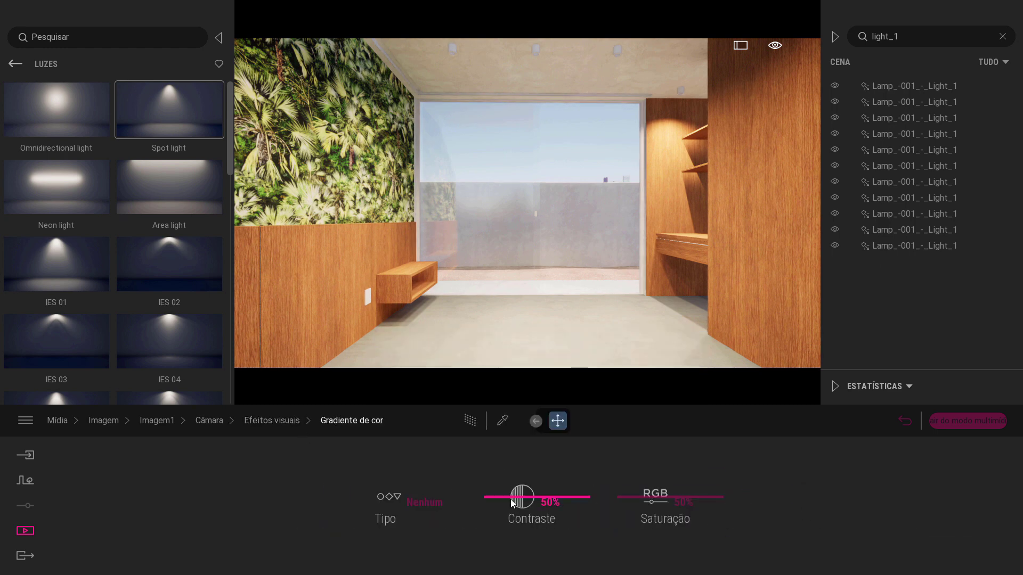
{"action": "left_click_drag", "start_coordinate": [504, 498], "coordinate": [504, 482]}
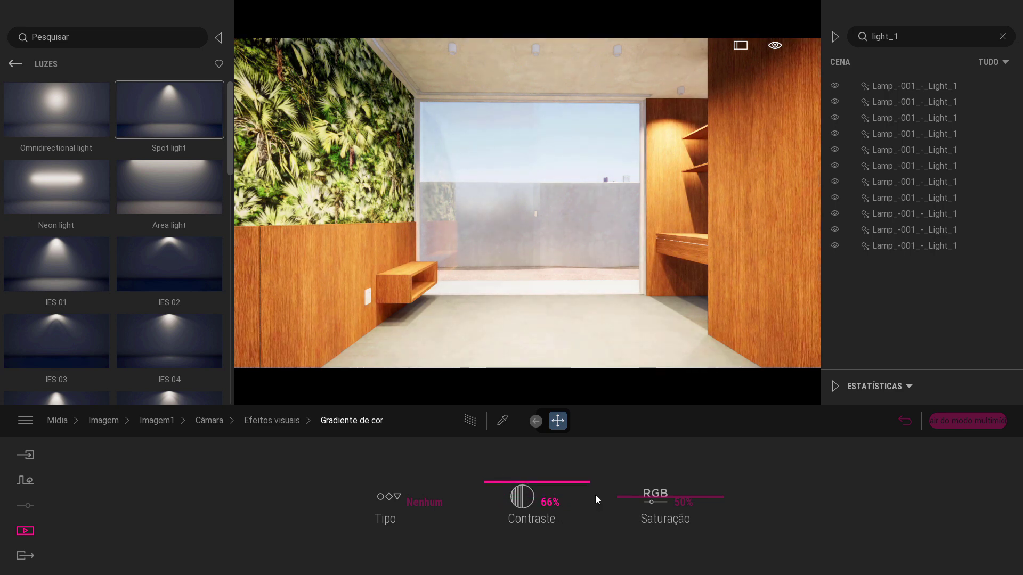
{"action": "left_click", "coordinate": [629, 497]}
Select all the Light_1 lights and set their intensity to 40 lm.
{"action": "left_click", "coordinate": [916, 86]}
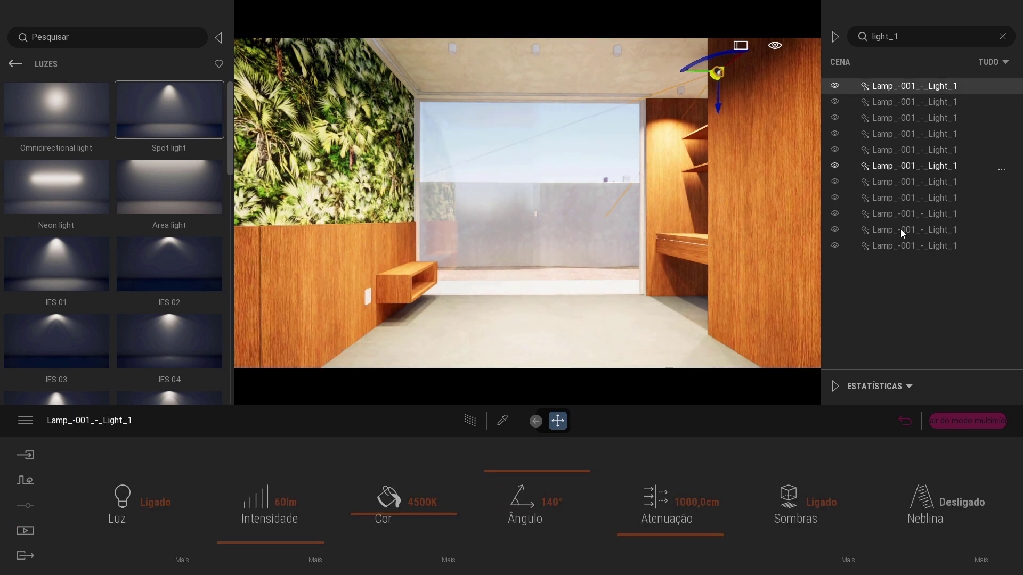
{"action": "left_click", "coordinate": [894, 246], "text": "shift"}
{"action": "double_click", "coordinate": [286, 502]}
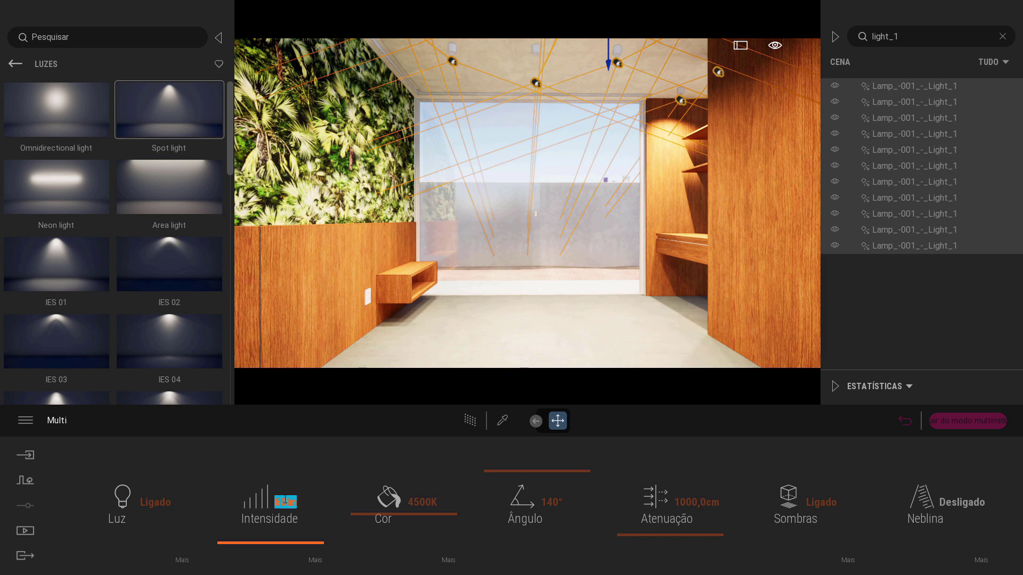
{"action": "type", "text": "40"}
{"action": "key", "text": "Return"}
Pick the floor and wall materials in the room and set the reflection of Madeira_-_Faia_02_23_Vertical to 64%.
{"action": "left_click", "coordinate": [503, 420]}
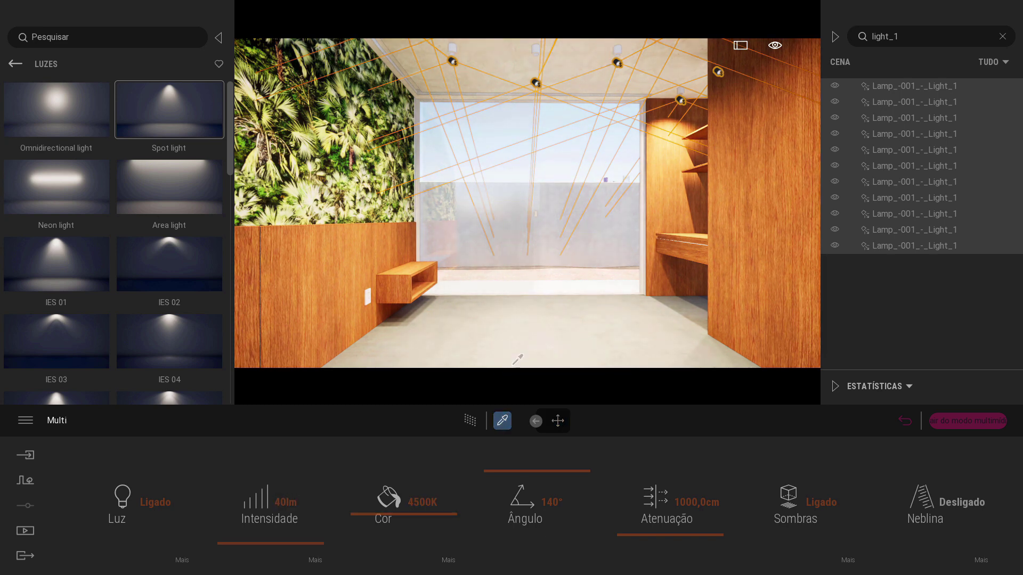
{"action": "left_click", "coordinate": [509, 340]}
{"action": "left_click_drag", "start_coordinate": [533, 546], "coordinate": [527, 479]}
{"action": "left_click", "coordinate": [328, 282]}
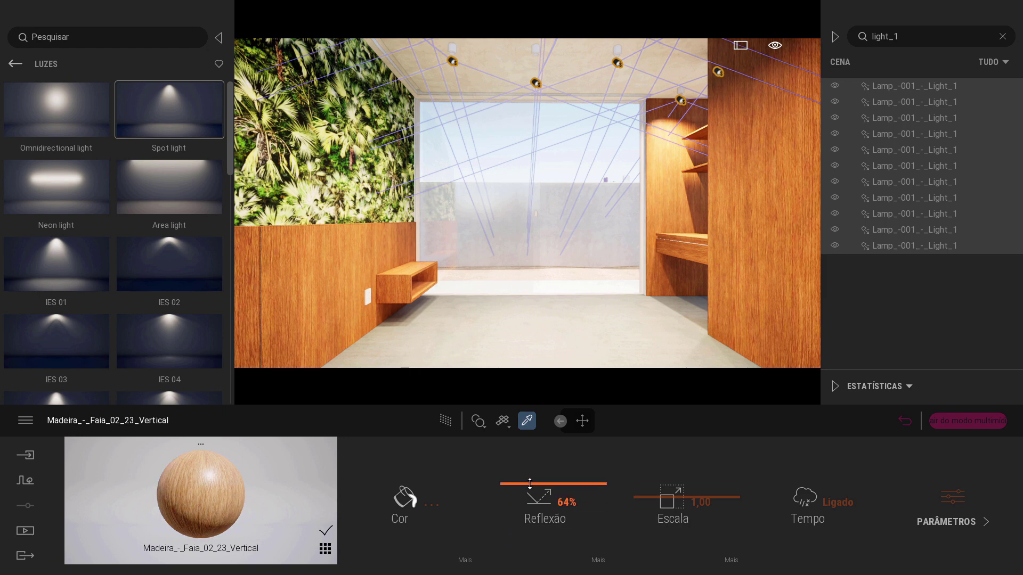
Check the ceiling and wood materials, set the reflection of the floor's Concreto_-_03 to 81%, and stop picking materials.
{"action": "left_click", "coordinate": [479, 80]}
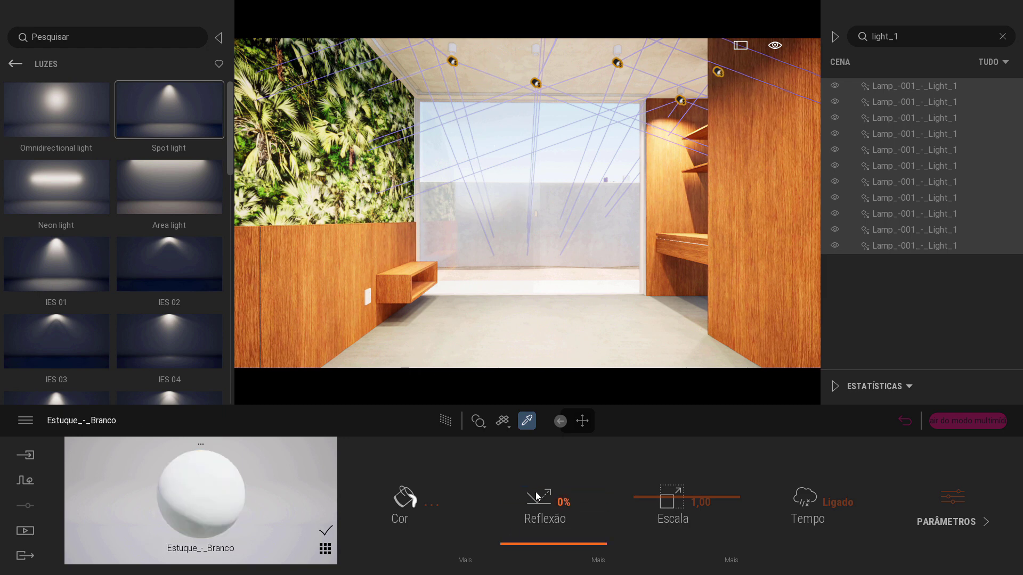
{"action": "left_click", "coordinate": [746, 292]}
{"action": "left_click", "coordinate": [647, 317]}
{"action": "left_click_drag", "start_coordinate": [518, 495], "coordinate": [518, 469]}
{"action": "key", "text": "Escape"}
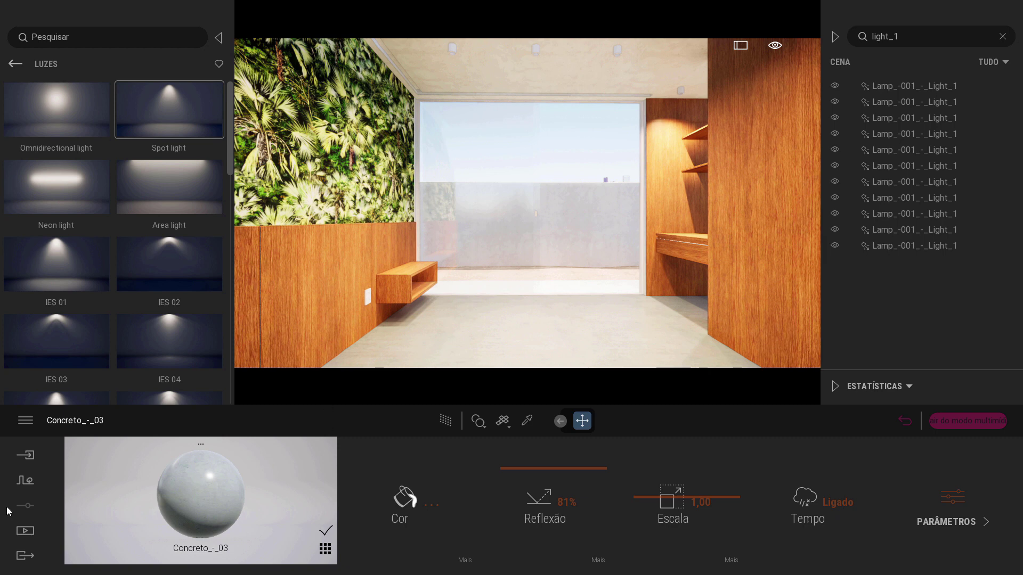
Create a second media image from the current room view and open its settings.
{"action": "left_click", "coordinate": [25, 531]}
{"action": "left_click", "coordinate": [204, 506]}
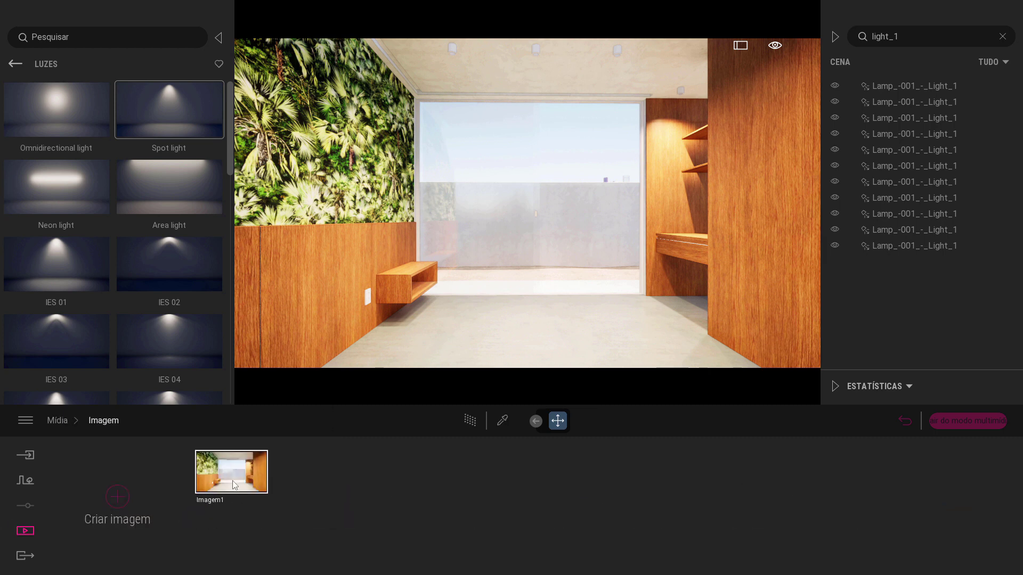
{"action": "left_click", "coordinate": [118, 497]}
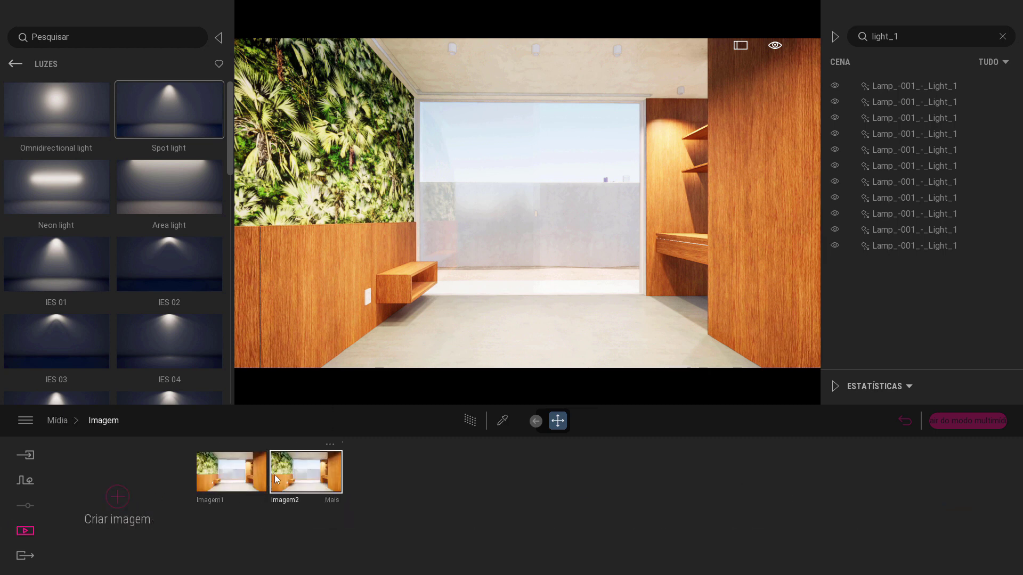
{"action": "left_click", "coordinate": [329, 503]}
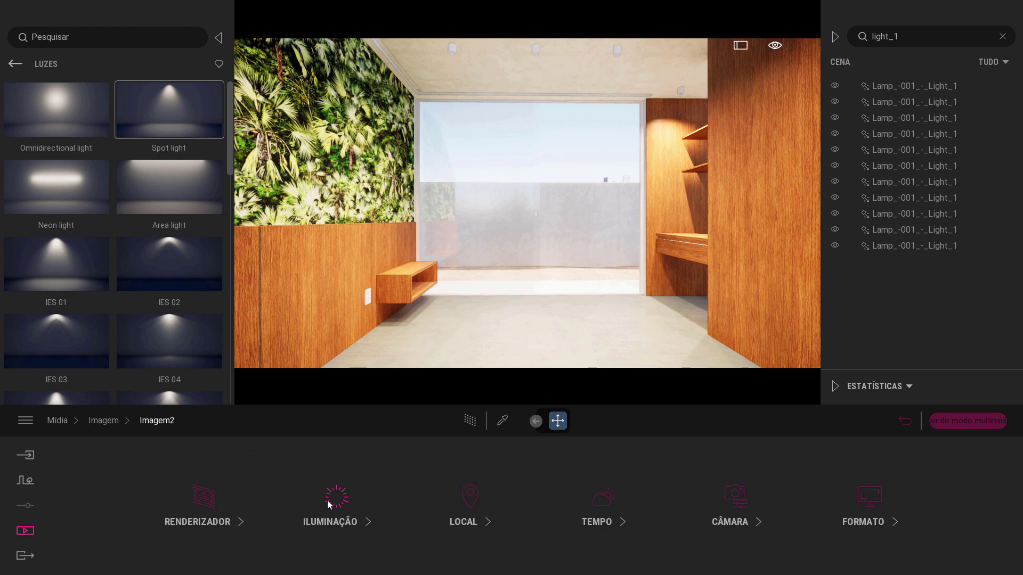
Turn on the clay render effect for Imagem2 and set its translucency to 0%.
{"action": "left_click", "coordinate": [731, 502]}
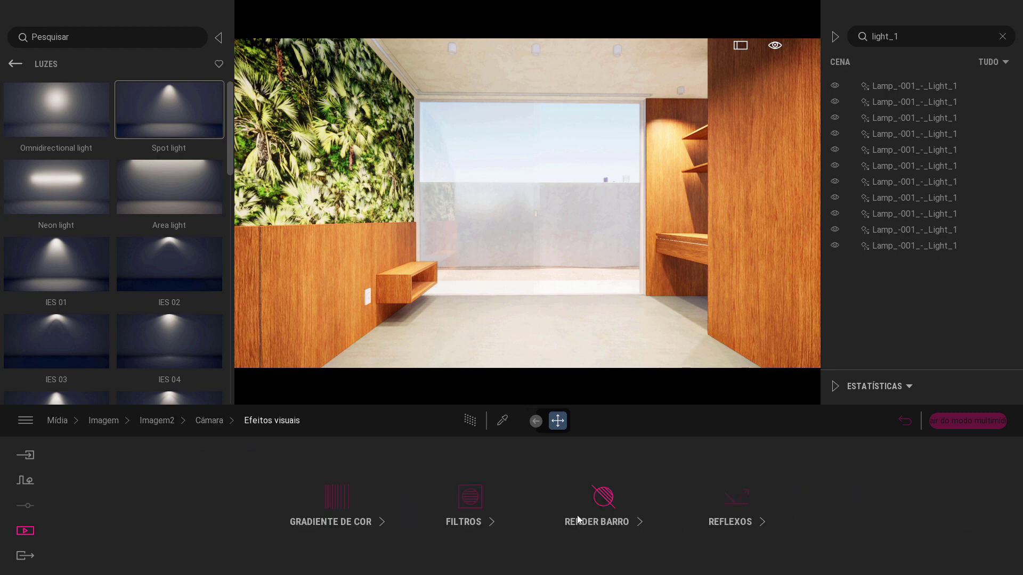
{"action": "left_click", "coordinate": [607, 496]}
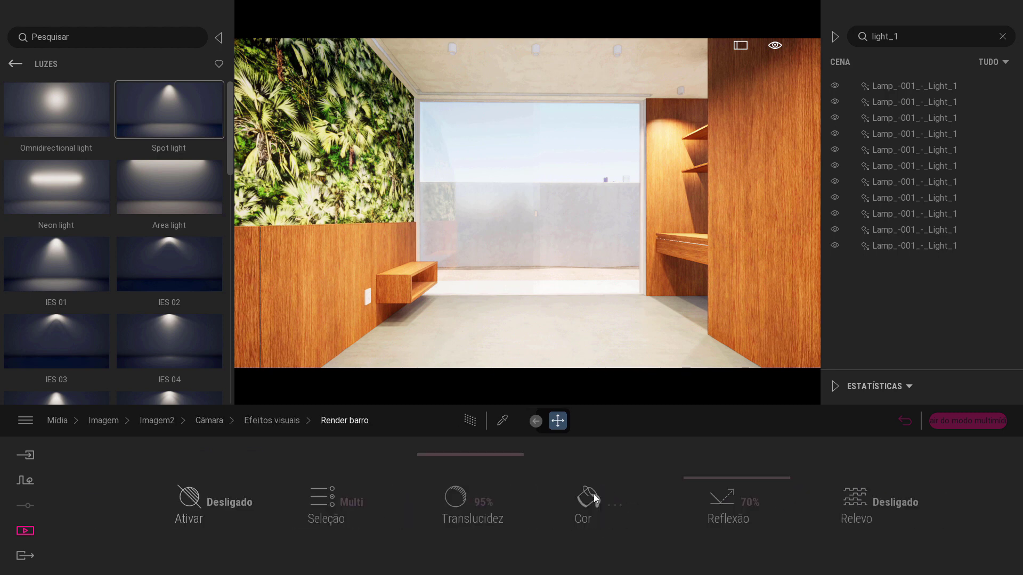
{"action": "left_click", "coordinate": [187, 504]}
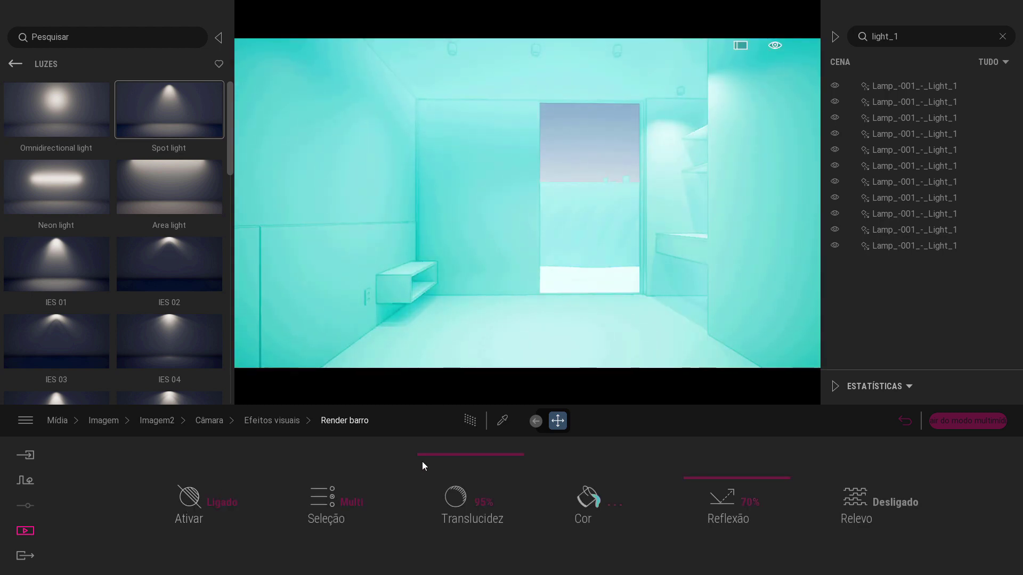
{"action": "left_click_drag", "start_coordinate": [434, 460], "coordinate": [442, 546]}
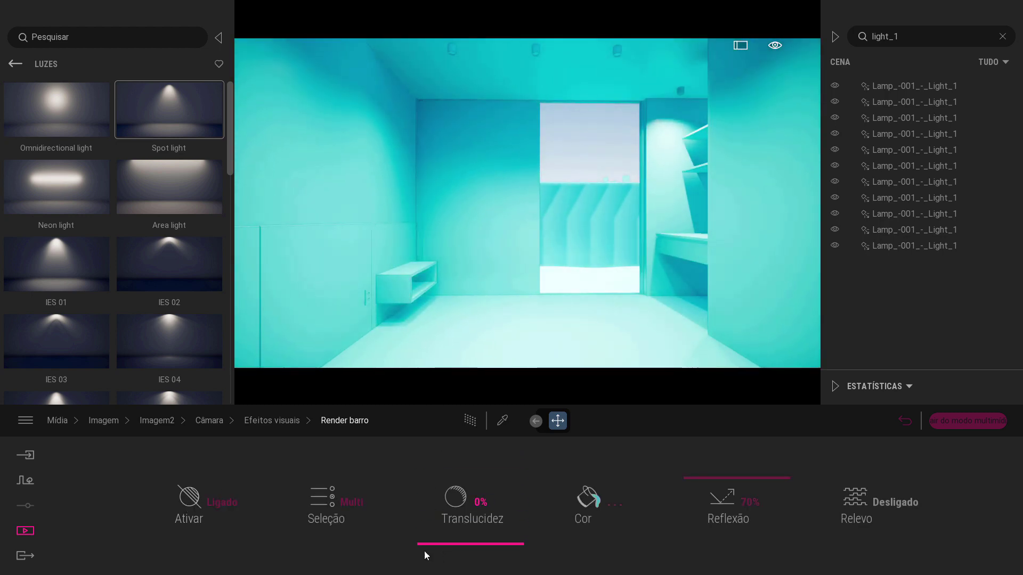
Change the clay render's selection so the window glass stays transparent, set its reflection to 0% and turn on relief.
{"action": "left_click", "coordinate": [323, 503]}
{"action": "left_click", "coordinate": [286, 355]}
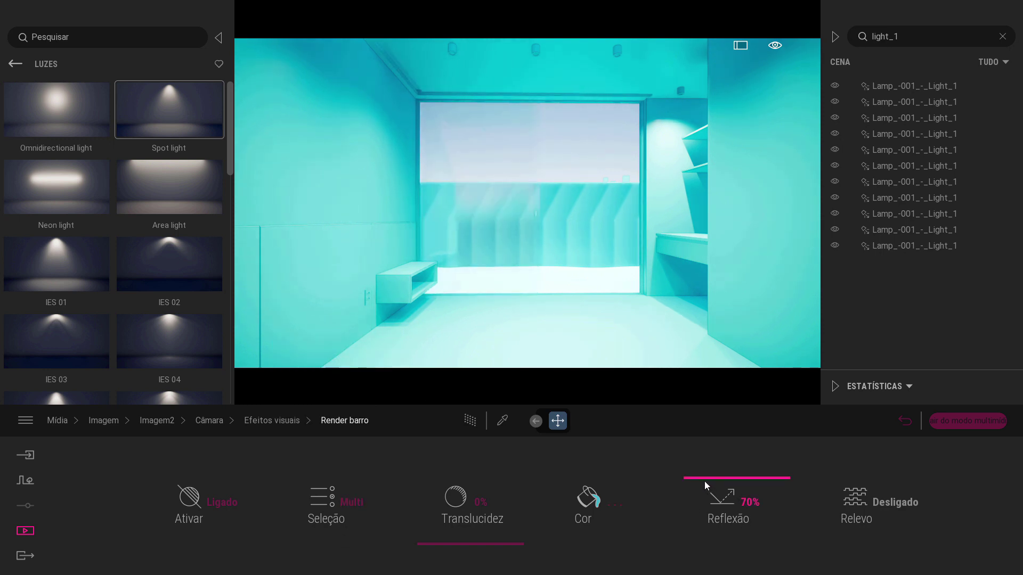
{"action": "left_click_drag", "start_coordinate": [704, 481], "coordinate": [722, 571]}
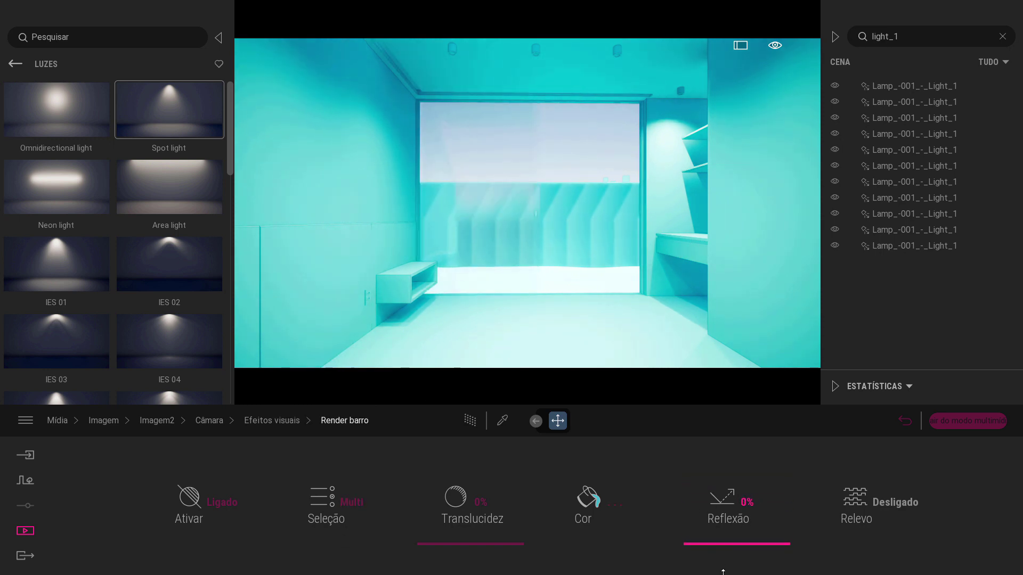
{"action": "left_click", "coordinate": [856, 504]}
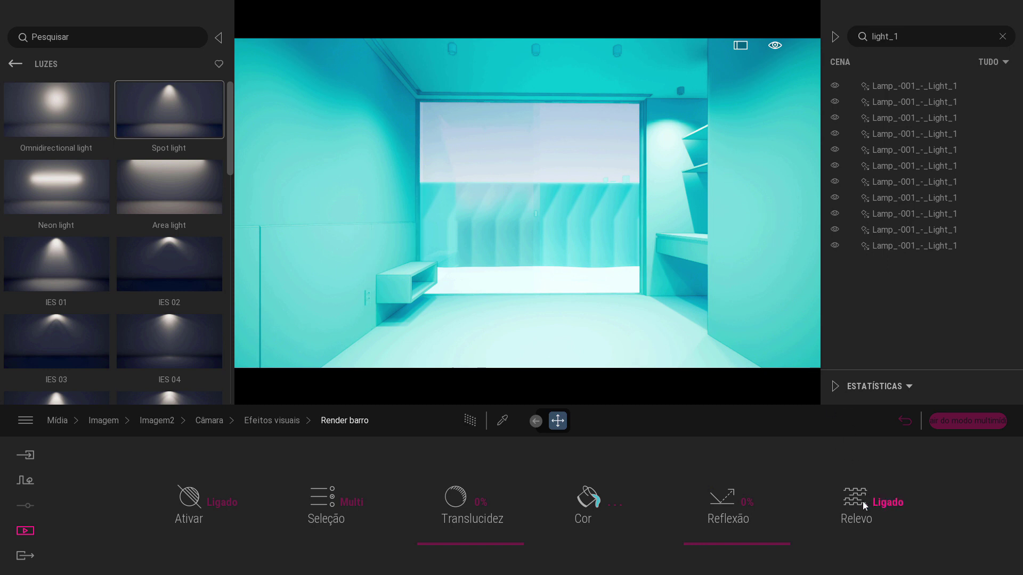
Change the clay render's colour to a neutral near-white and set its red value to 240.
{"action": "left_click", "coordinate": [596, 504]}
{"action": "left_click", "coordinate": [416, 278]}
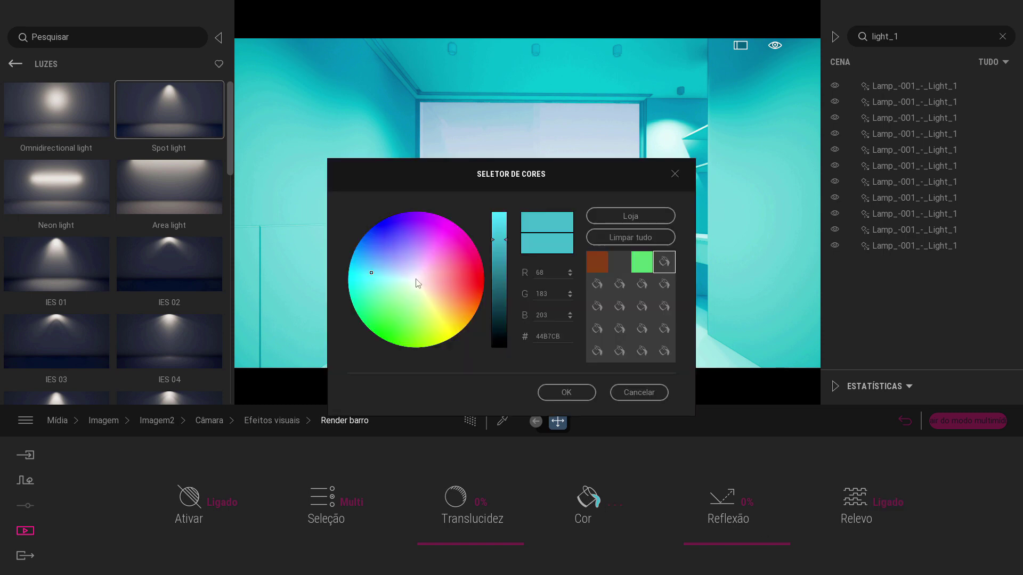
{"action": "left_click_drag", "start_coordinate": [546, 187], "coordinate": [449, 221]}
{"action": "type", "text": "240"}
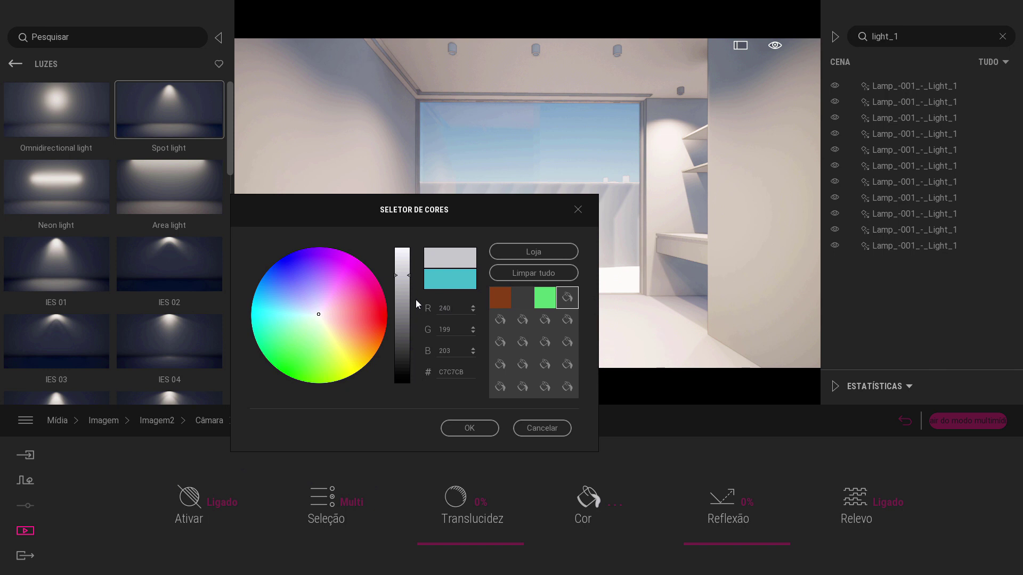
{"action": "key", "text": "Return"}
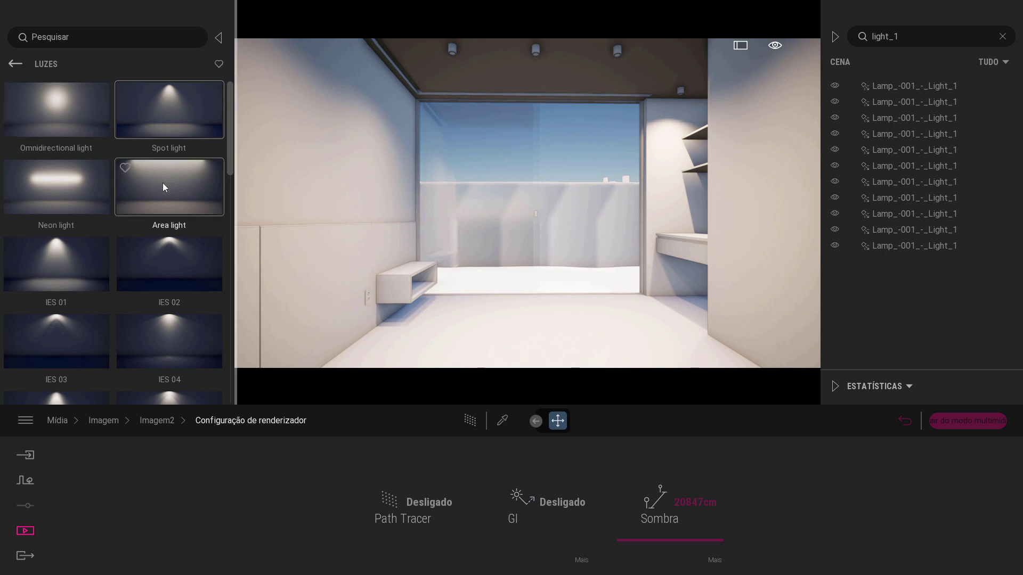
Add an Area light to the scene and set its colour temperature to 6500K.
{"action": "left_click_drag", "start_coordinate": [162, 183], "coordinate": [861, 118]}
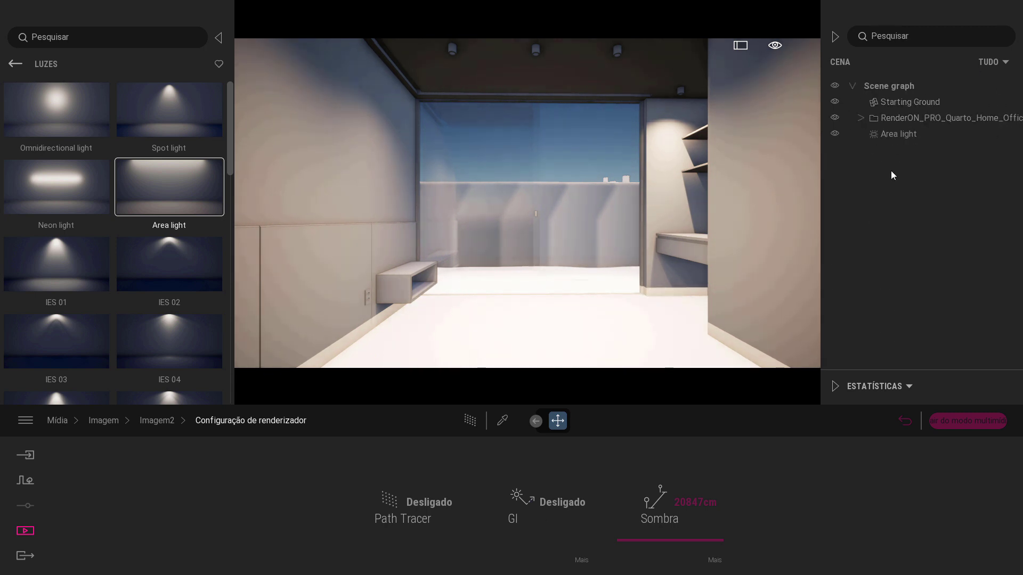
{"action": "key", "text": "space"}
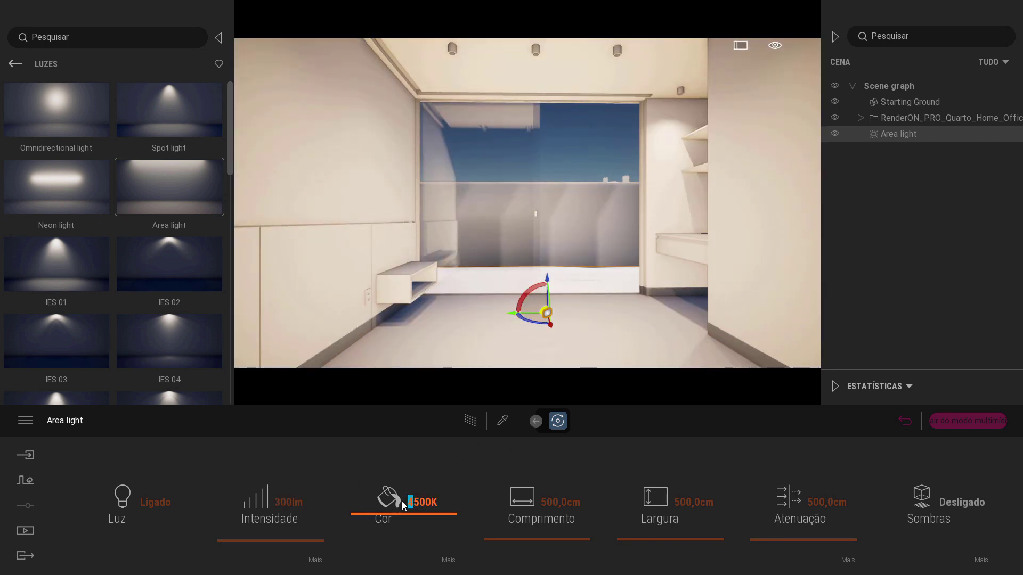
{"action": "type", "text": "6"}
{"action": "key", "text": "Return"}
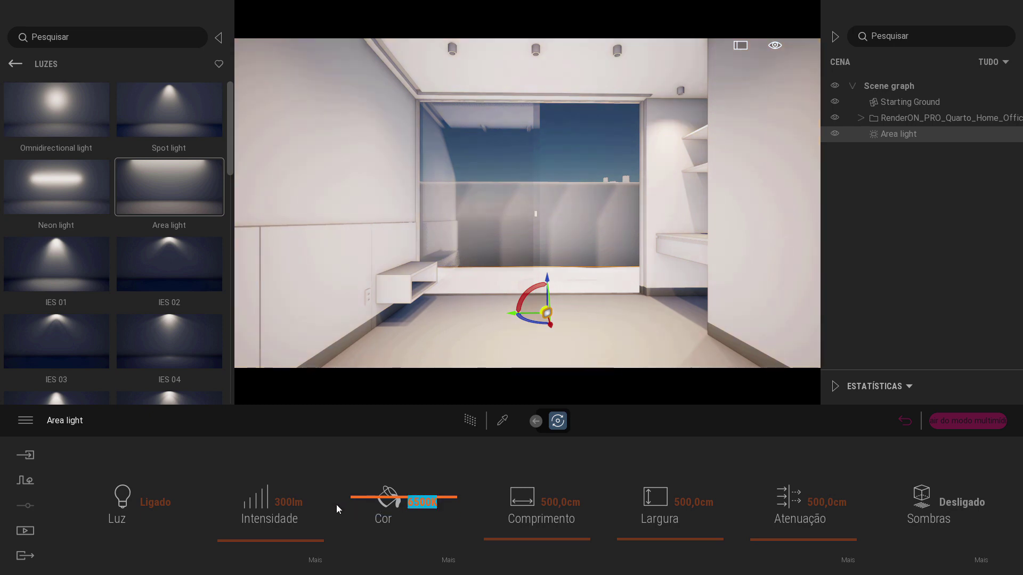
Set the area light's intensity to 20 lm.
{"action": "left_click", "coordinate": [283, 502]}
{"action": "double_click", "coordinate": [283, 501]}
{"action": "type", "text": "50"}
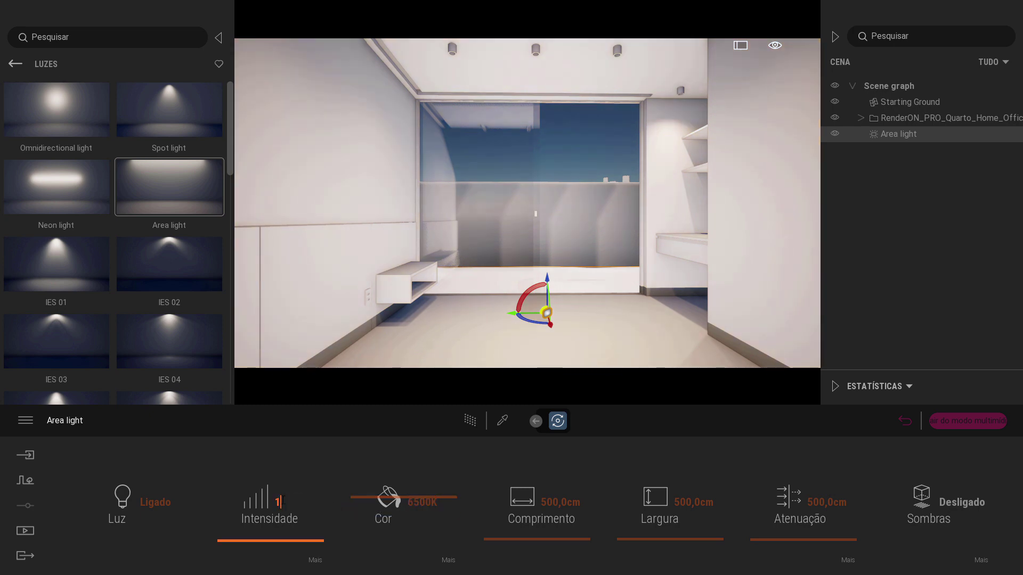
{"action": "key", "text": "Return"}
{"action": "type", "text": "20"}
{"action": "key", "text": "Return"}
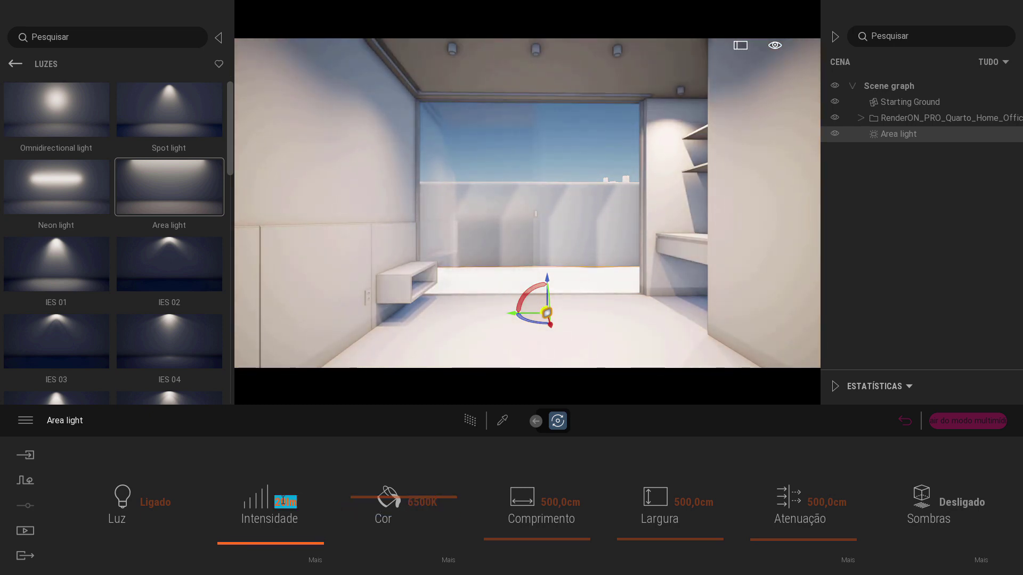
Compare the room with the area light hidden and shown, and raise the light from the floor to near the ceiling.
{"action": "left_click", "coordinate": [835, 133]}
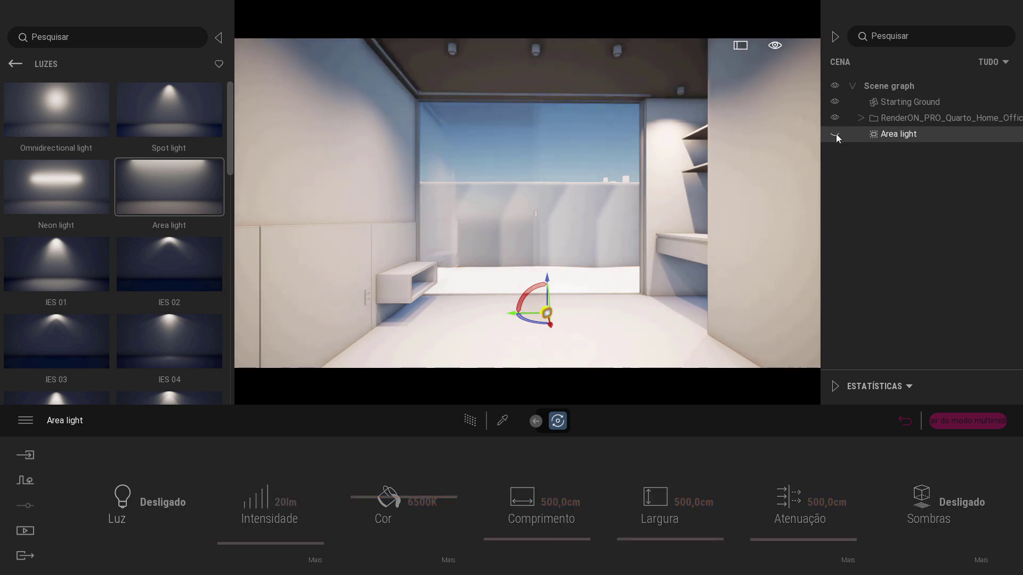
{"action": "left_click", "coordinate": [835, 133]}
{"action": "left_click", "coordinate": [835, 133]}
{"action": "left_click", "coordinate": [834, 134]}
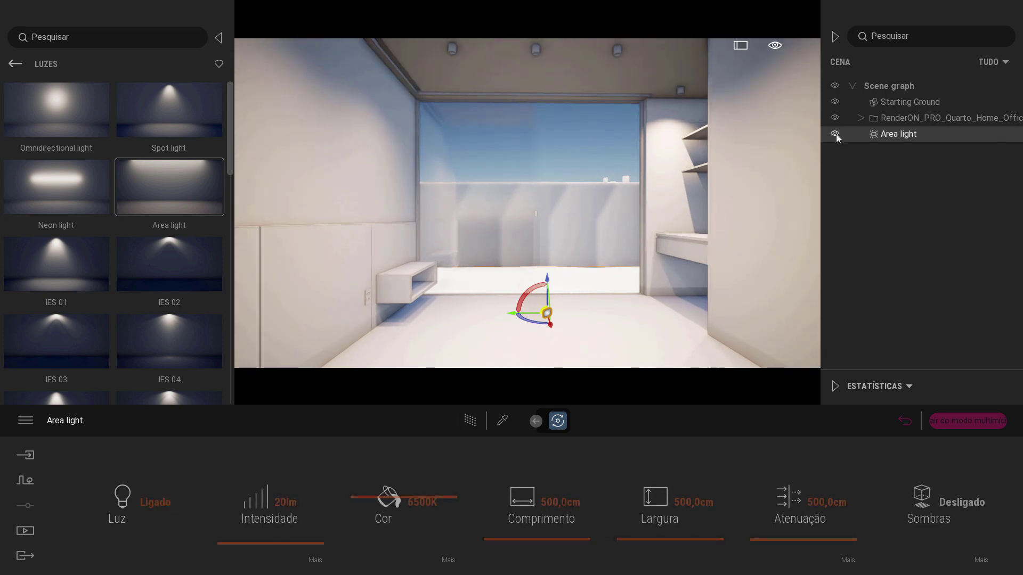
{"action": "left_click", "coordinate": [835, 133]}
{"action": "left_click", "coordinate": [835, 133]}
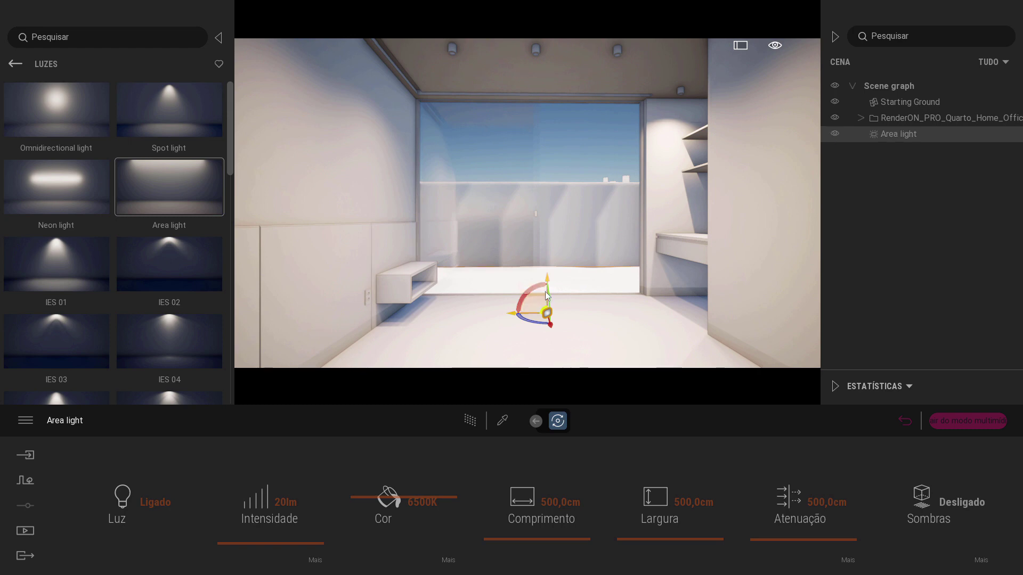
{"action": "left_click_drag", "start_coordinate": [547, 278], "coordinate": [586, 53]}
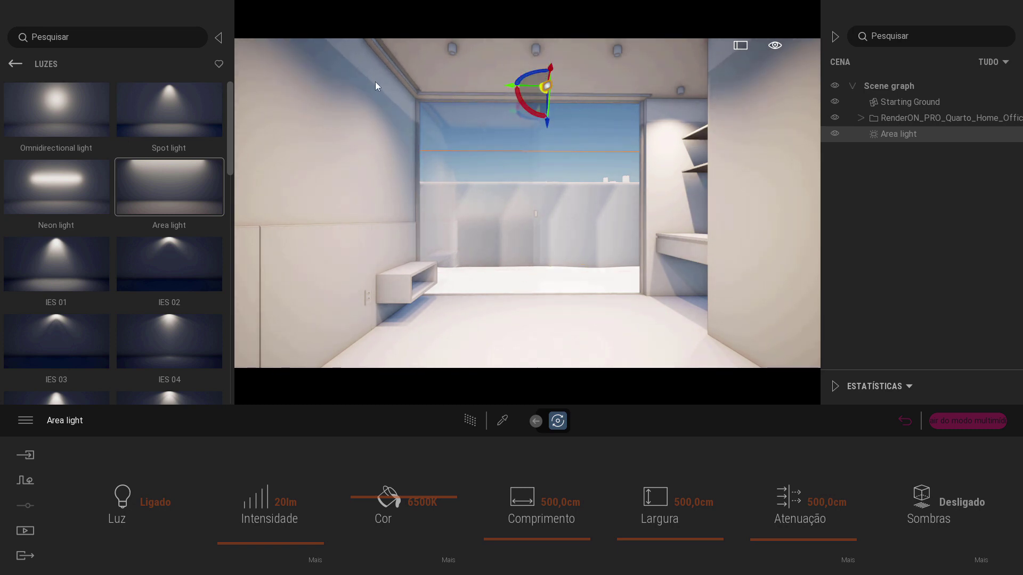
Lower the area light to floor level facing upward and compare the room with the light hidden and shown.
{"action": "left_click_drag", "start_coordinate": [550, 130], "coordinate": [566, 334]}
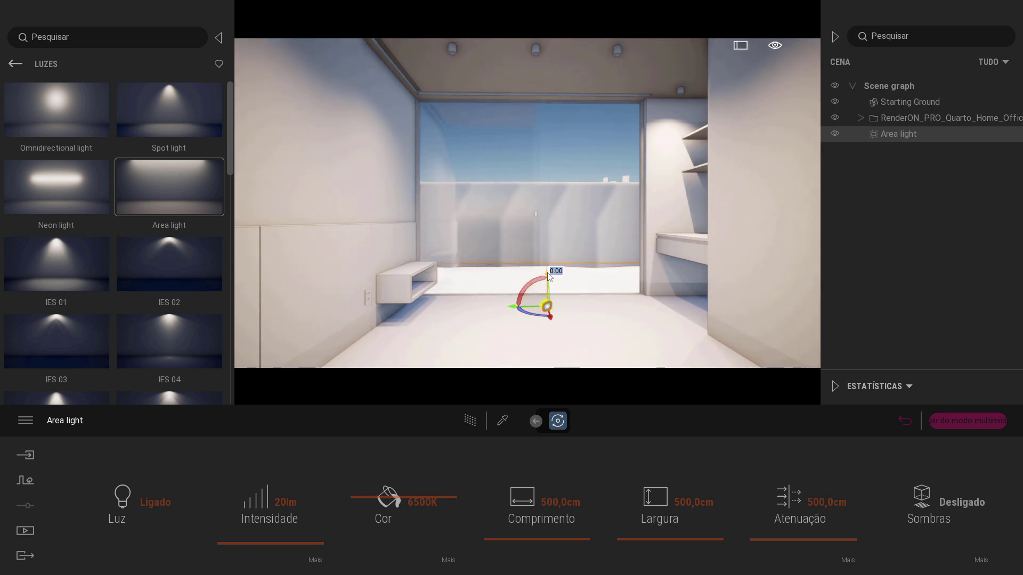
{"action": "left_click_drag", "start_coordinate": [549, 274], "coordinate": [551, 293]}
{"action": "left_click", "coordinate": [835, 133]}
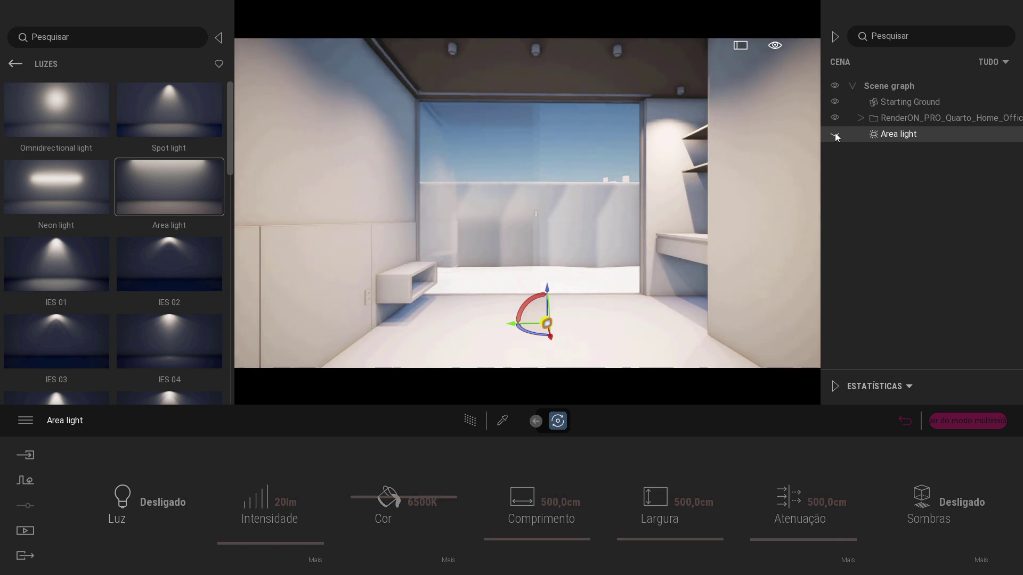
{"action": "left_click", "coordinate": [835, 134]}
{"action": "left_click", "coordinate": [575, 155]}
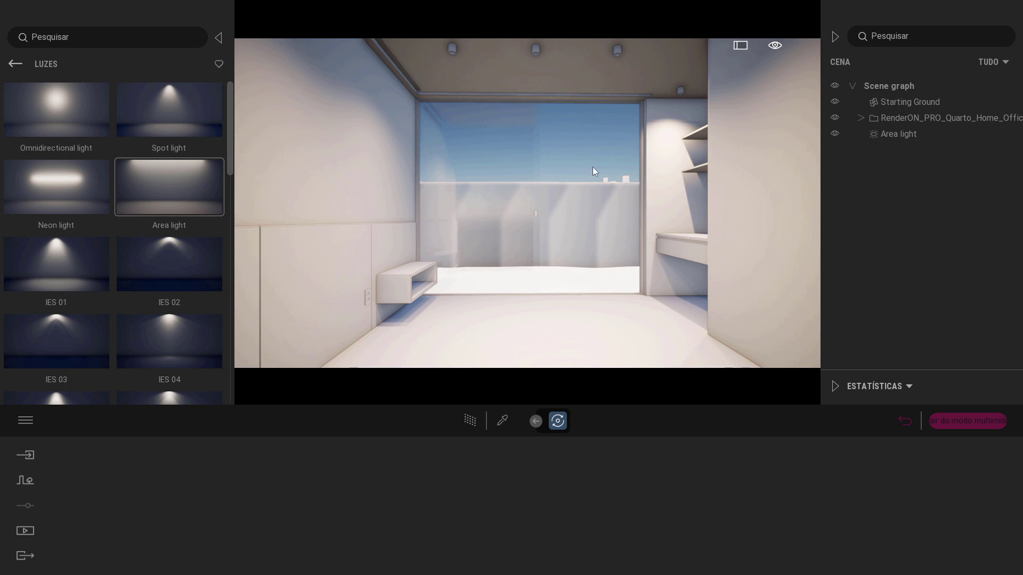
Set the area light's intensity to 30 lm.
{"action": "left_click", "coordinate": [890, 136]}
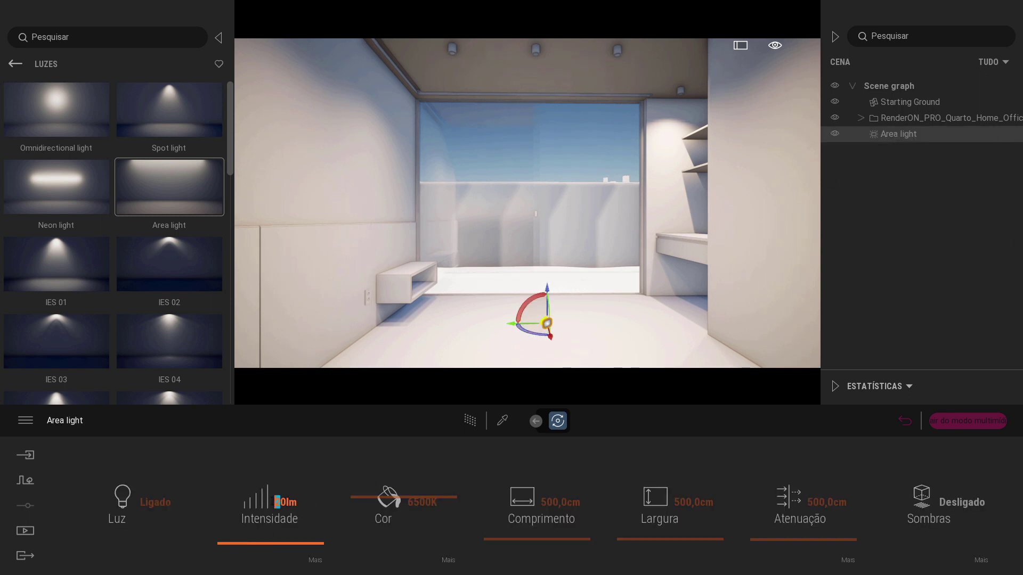
{"action": "left_click", "coordinate": [267, 500]}
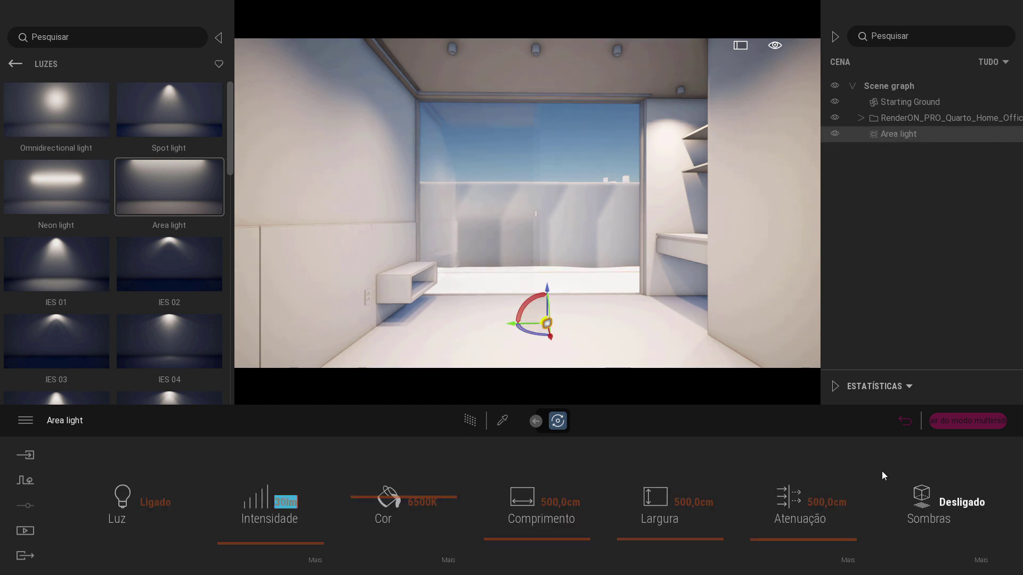
Compare the area light's shadows on and off with its intensity raised to 341 lm, leaving the shadows off.
{"action": "left_click", "coordinate": [920, 500]}
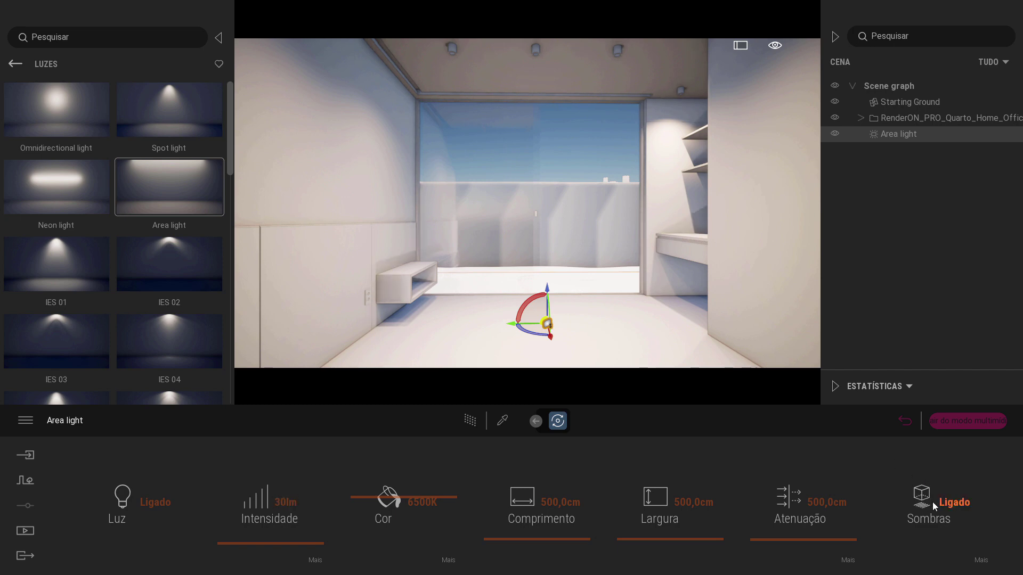
{"action": "left_click", "coordinate": [246, 543]}
{"action": "mouse_move", "coordinate": [245, 542]}
{"action": "left_mouse_down"}
{"action": "mouse_move", "coordinate": [298, 543]}
{"action": "mouse_move", "coordinate": [264, 544]}
{"action": "left_mouse_up"}
{"action": "left_click", "coordinate": [928, 505]}
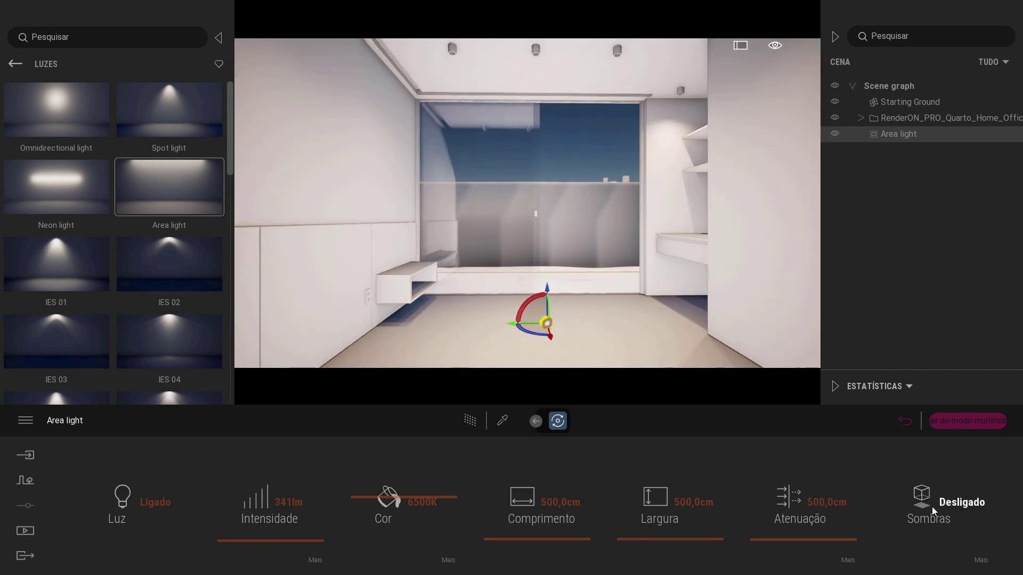
{"action": "left_click", "coordinate": [921, 493]}
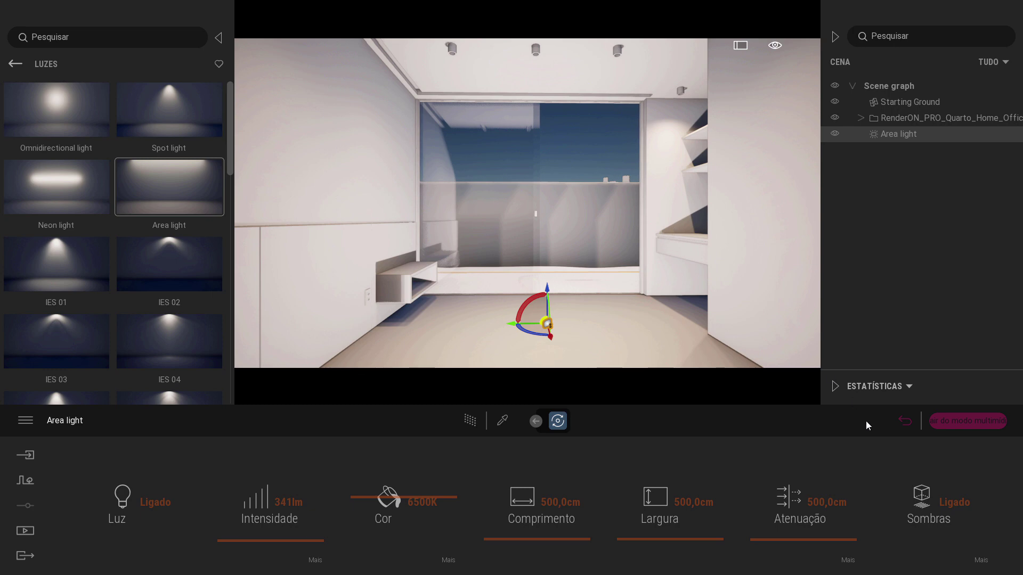
{"action": "left_click", "coordinate": [923, 500]}
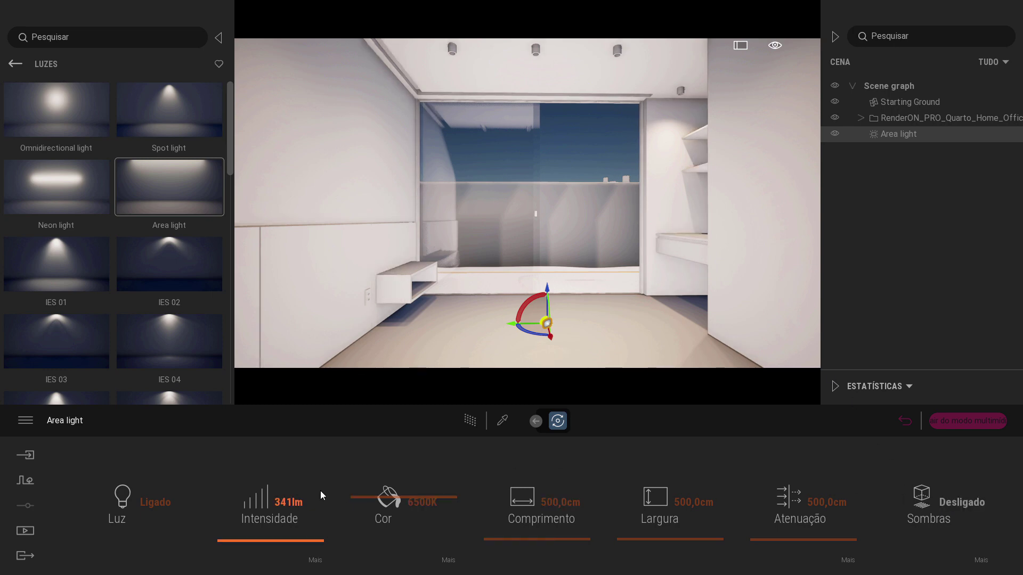
Go to the saved images and update the clay render image Imagem2.
{"action": "left_click", "coordinate": [29, 531]}
{"action": "left_click", "coordinate": [204, 498]}
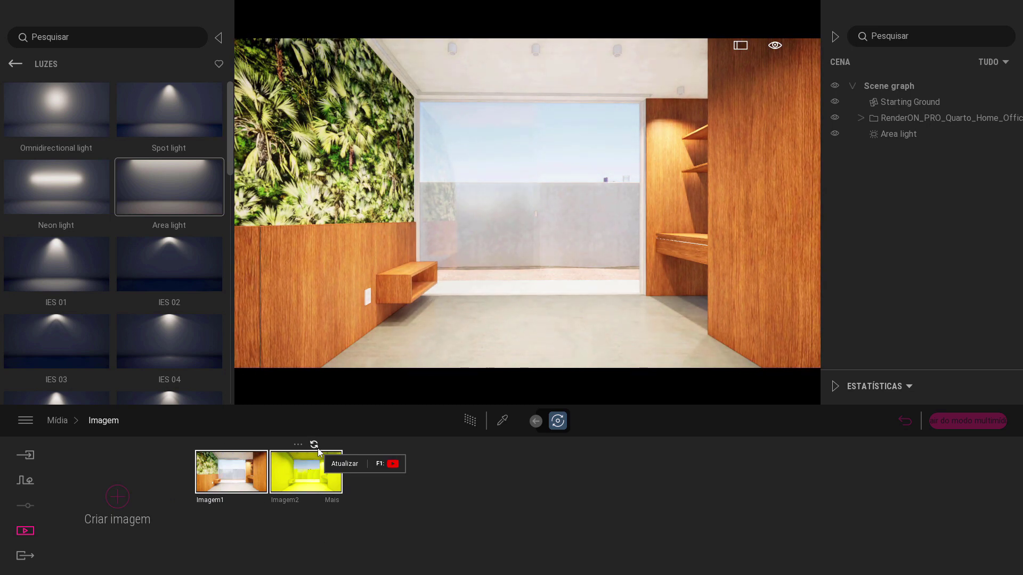
{"action": "left_click", "coordinate": [313, 445]}
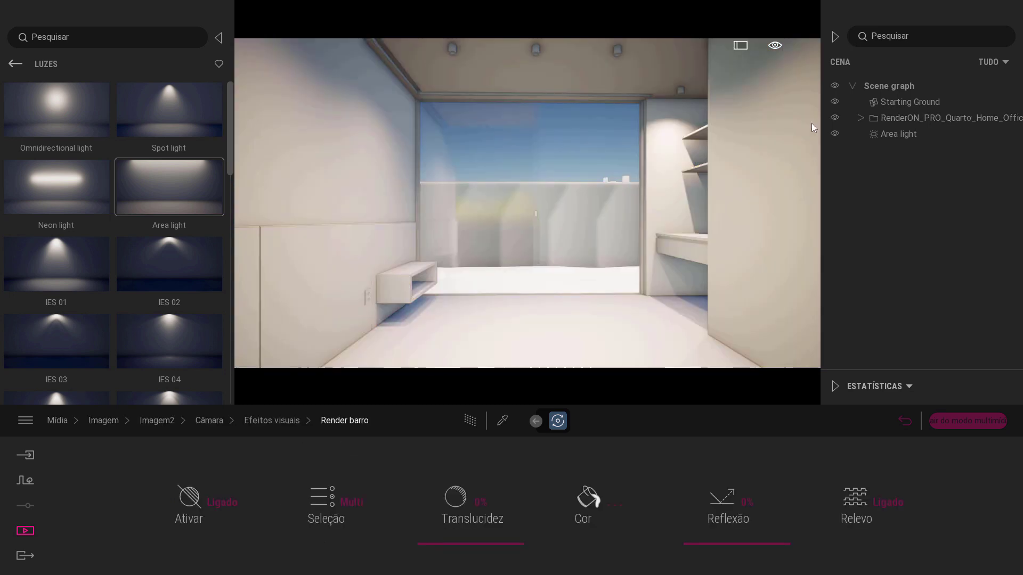
Filter the scene objects by "light_1" and hide all the Lamp_-001_-_Light_1 lights.
{"action": "left_click", "coordinate": [896, 44]}
{"action": "left_click", "coordinate": [916, 53]}
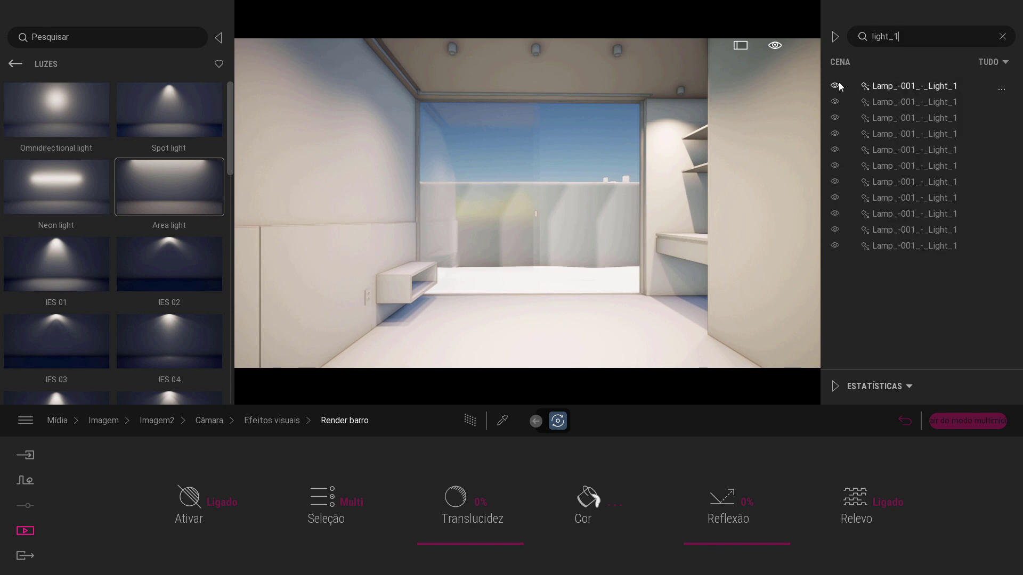
{"action": "left_click_drag", "start_coordinate": [838, 83], "coordinate": [835, 245]}
{"action": "left_click", "coordinate": [835, 181]}
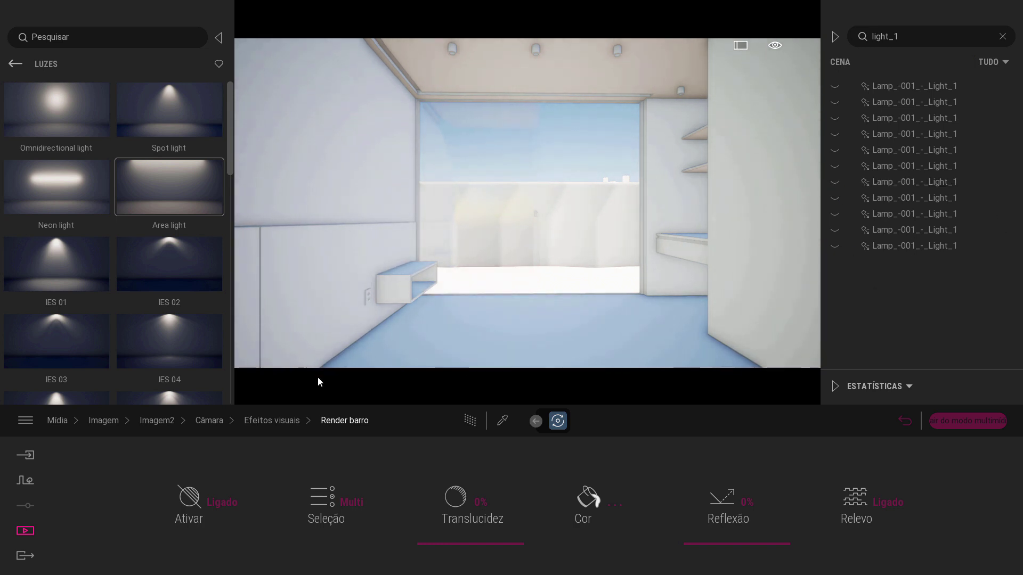
Update the saved image Imagem2 with the lamp lights hidden.
{"action": "left_click", "coordinate": [25, 531]}
{"action": "left_click", "coordinate": [200, 488]}
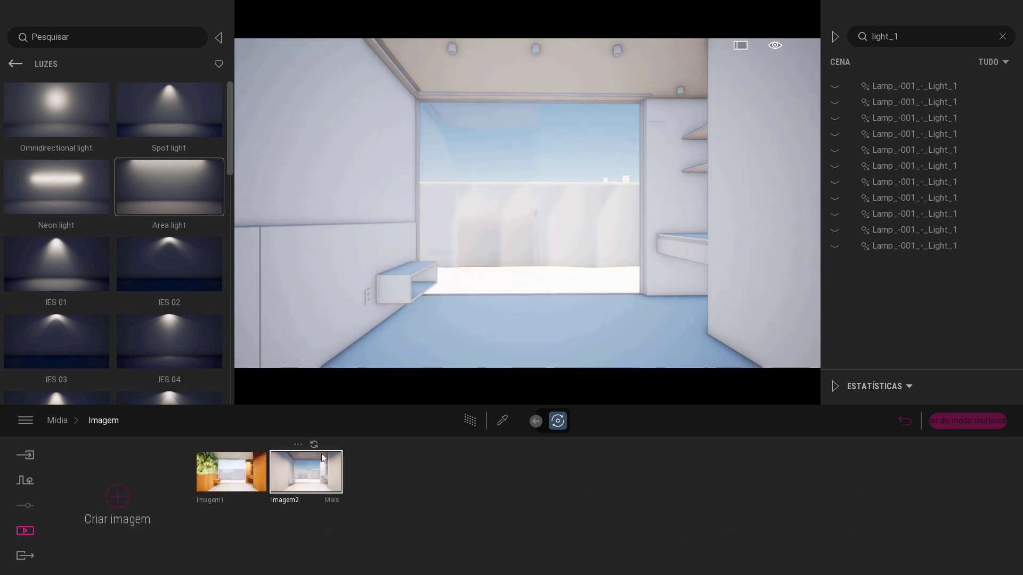
{"action": "left_click", "coordinate": [314, 444]}
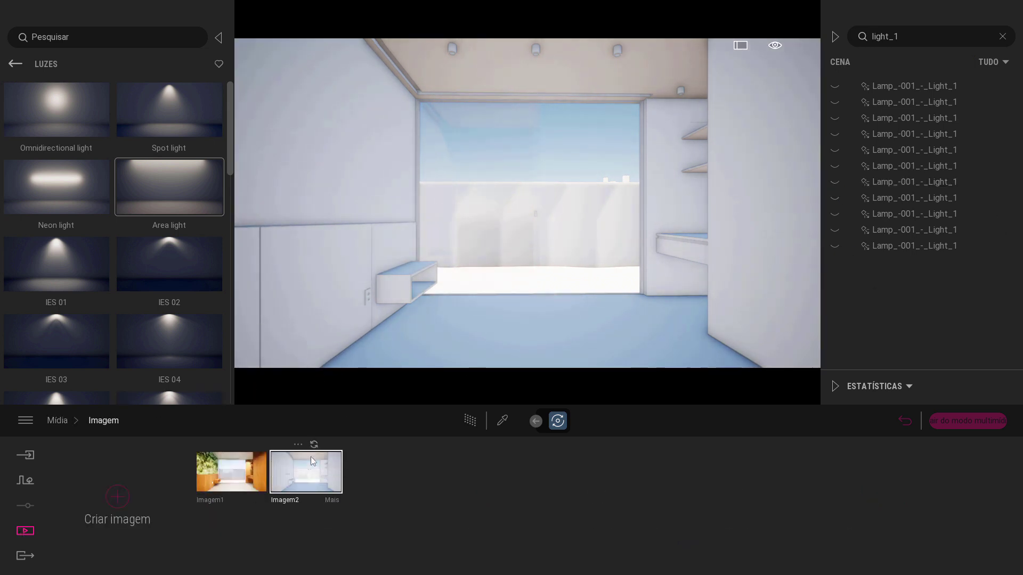
Hide the area light in the realistic image Imagem1, clear the scene filter and update that image.
{"action": "left_click", "coordinate": [237, 478]}
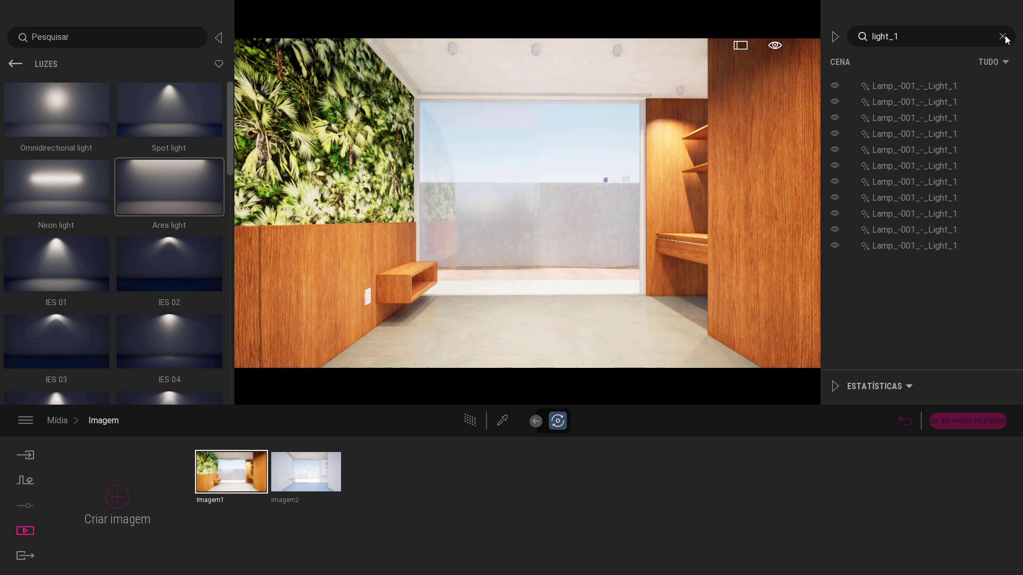
{"action": "left_click", "coordinate": [1003, 37]}
{"action": "left_click", "coordinate": [835, 133]}
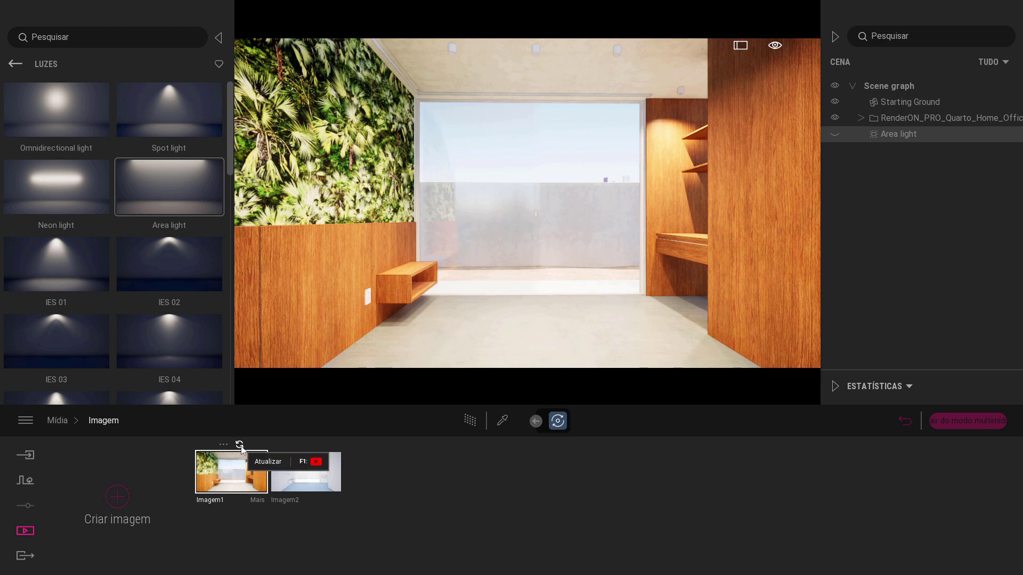
{"action": "left_click", "coordinate": [241, 446]}
Switch back and forth between Imagem1 and Imagem2 to compare which lights each saved image shows.
{"action": "left_click", "coordinate": [297, 475]}
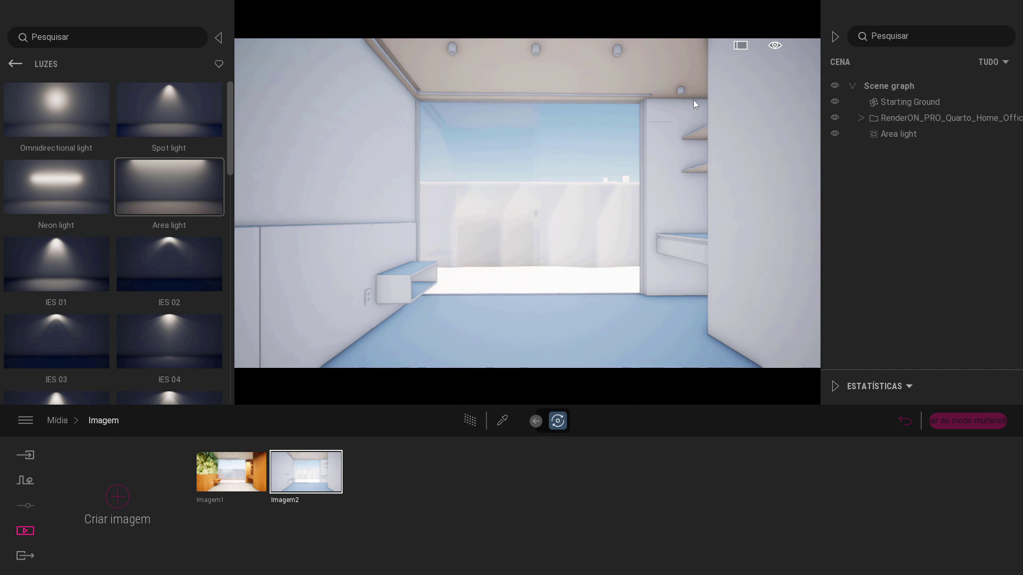
{"action": "left_click", "coordinate": [227, 471]}
{"action": "left_click", "coordinate": [313, 475]}
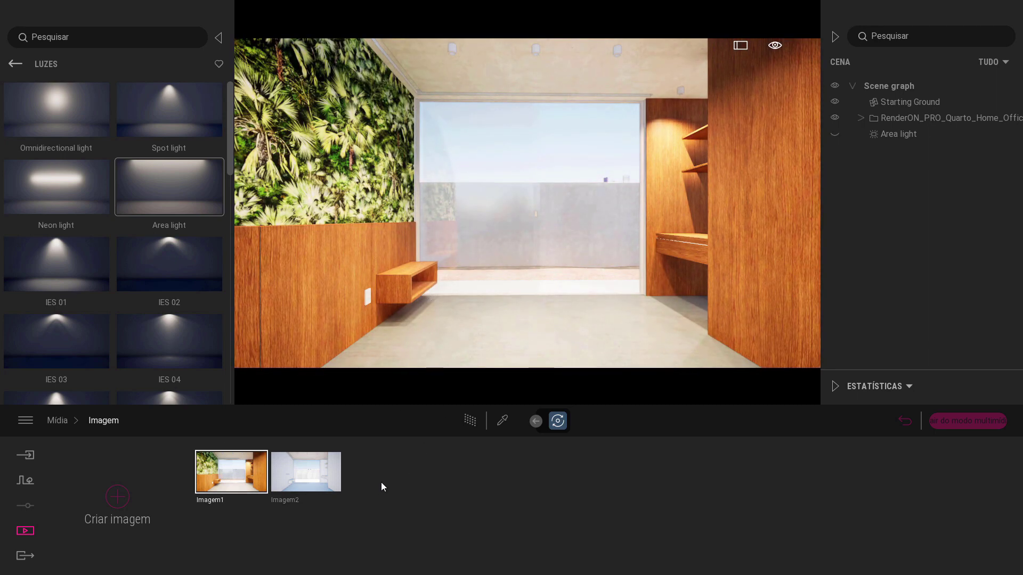
{"action": "left_click", "coordinate": [314, 469]}
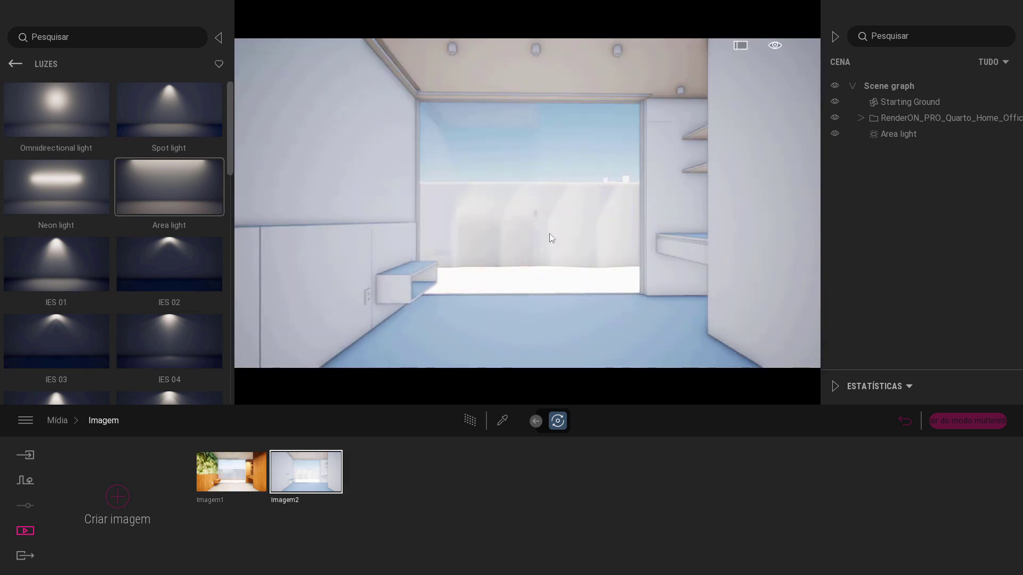
{"action": "left_click", "coordinate": [240, 470]}
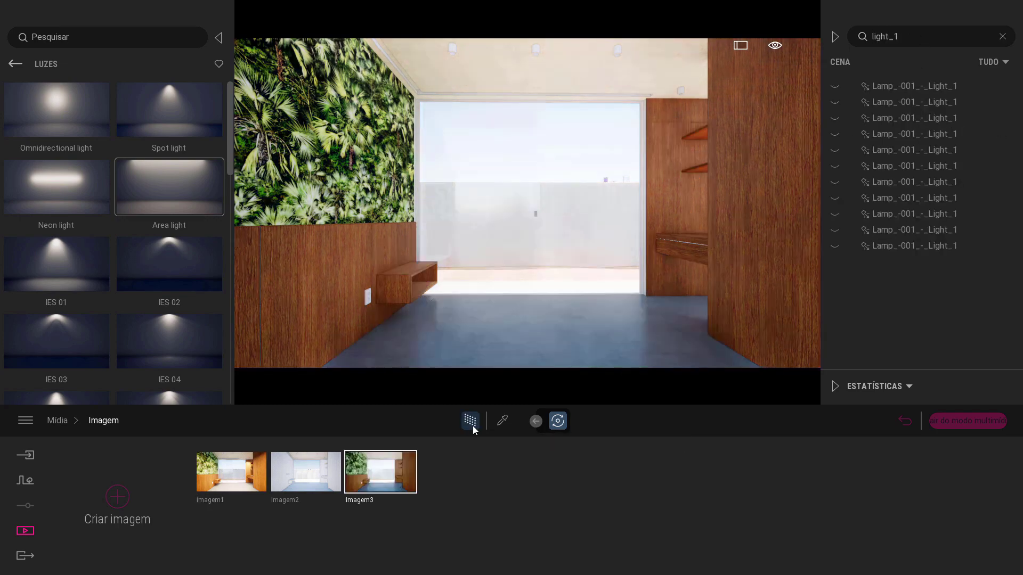
Preview Imagem3 with the Path Tracer to examine its lighting with the lamp lights hidden.
{"action": "left_click", "coordinate": [472, 426]}
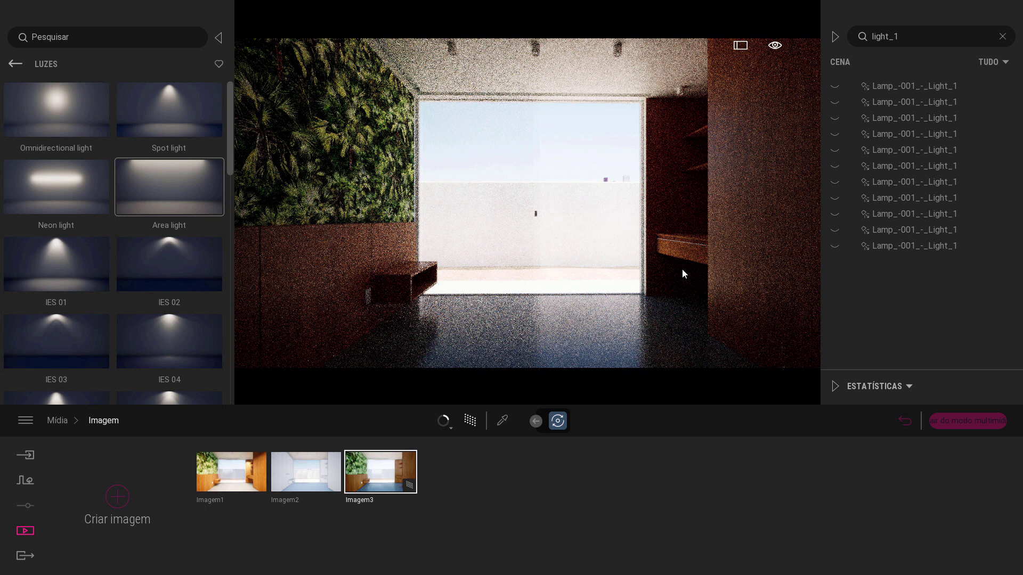
{"action": "mouse_move", "coordinate": [255, 465]}
{"action": "mouse_move", "coordinate": [314, 469]}
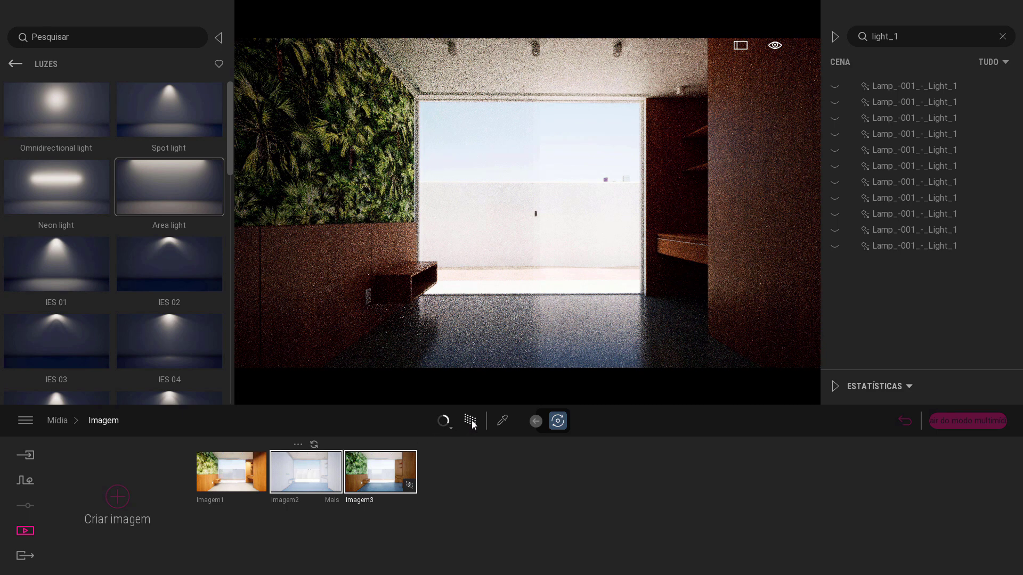
Show all the Lamp_-001_-_Light_1 lights again in Imagem2 and update that saved image.
{"action": "left_click", "coordinate": [309, 477]}
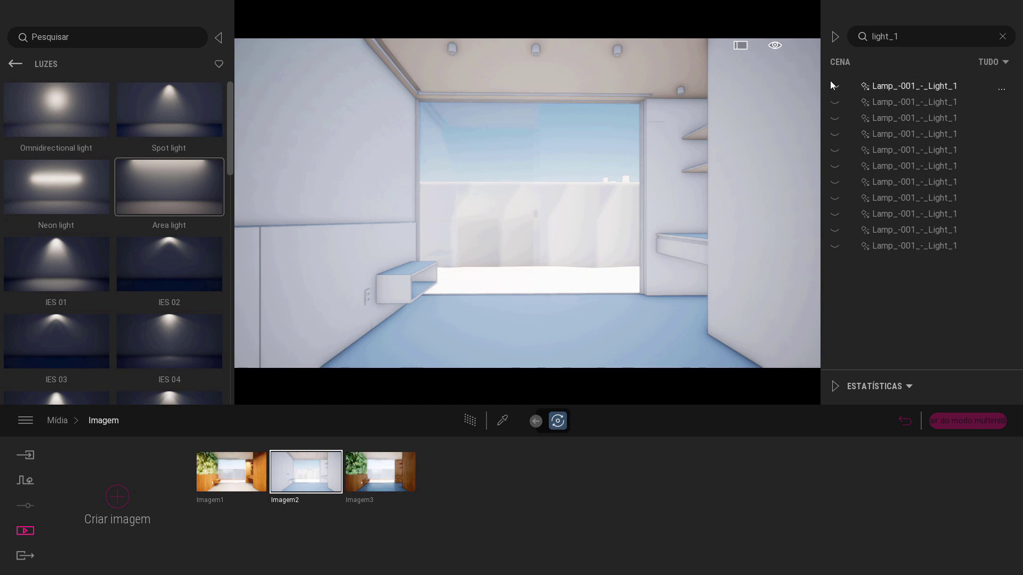
{"action": "left_click_drag", "start_coordinate": [833, 84], "coordinate": [835, 245]}
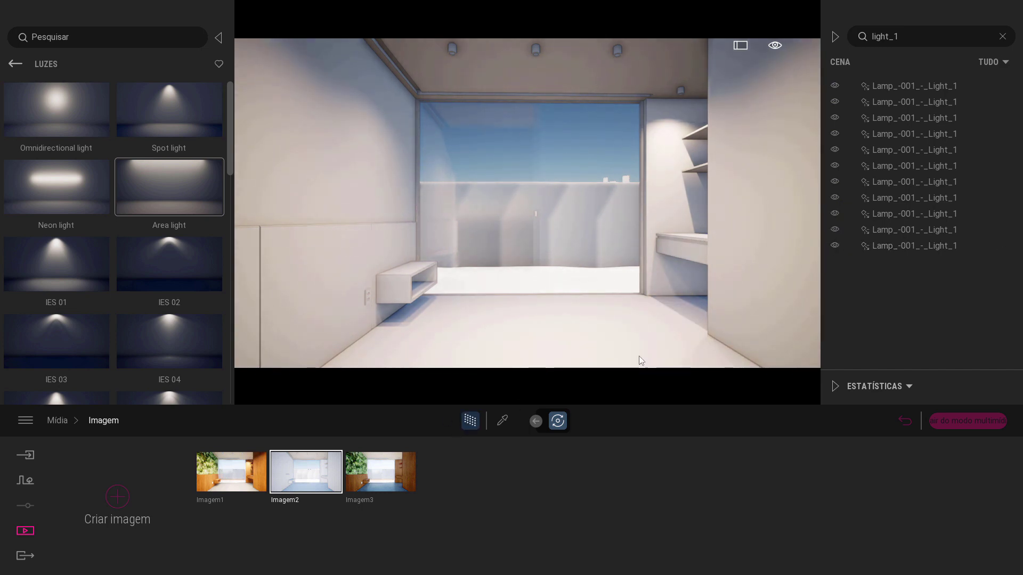
{"action": "left_click", "coordinate": [314, 444]}
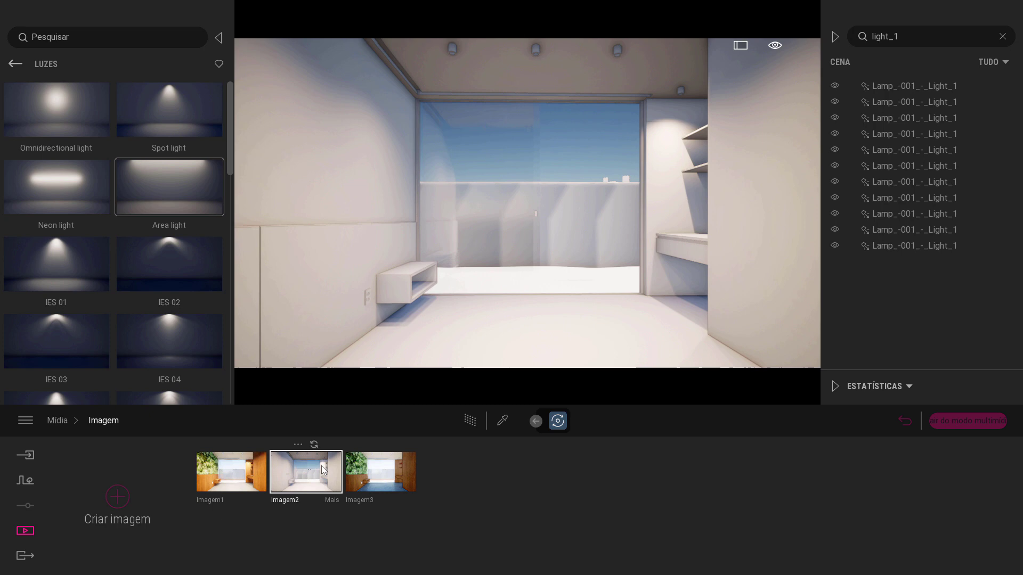
Lower Imagem2's exposure to about -0.85 and raise its ambient light in the lighting settings.
{"action": "left_click", "coordinate": [330, 501]}
{"action": "left_click", "coordinate": [347, 520]}
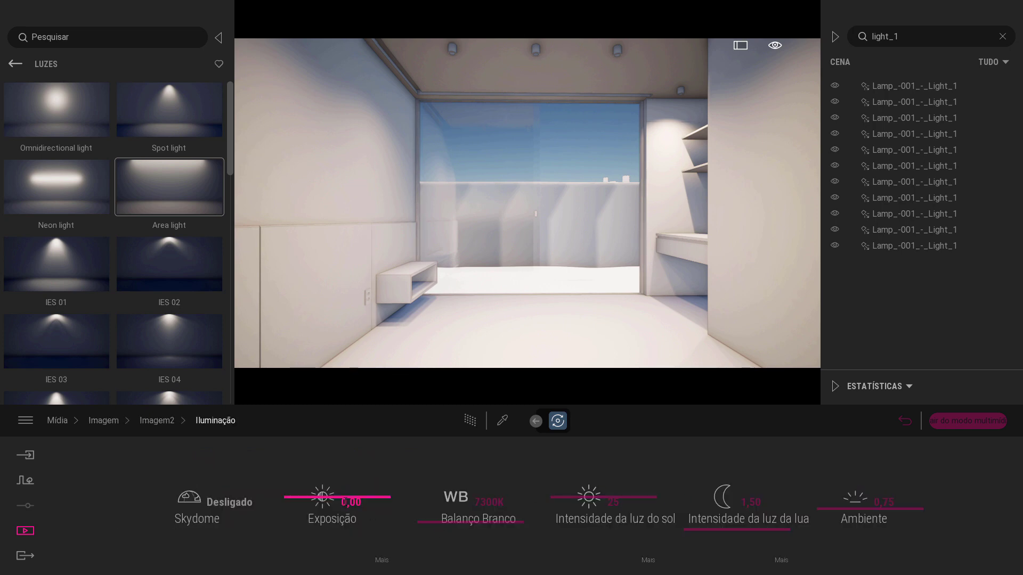
{"action": "left_click_drag", "start_coordinate": [300, 497], "coordinate": [299, 500]}
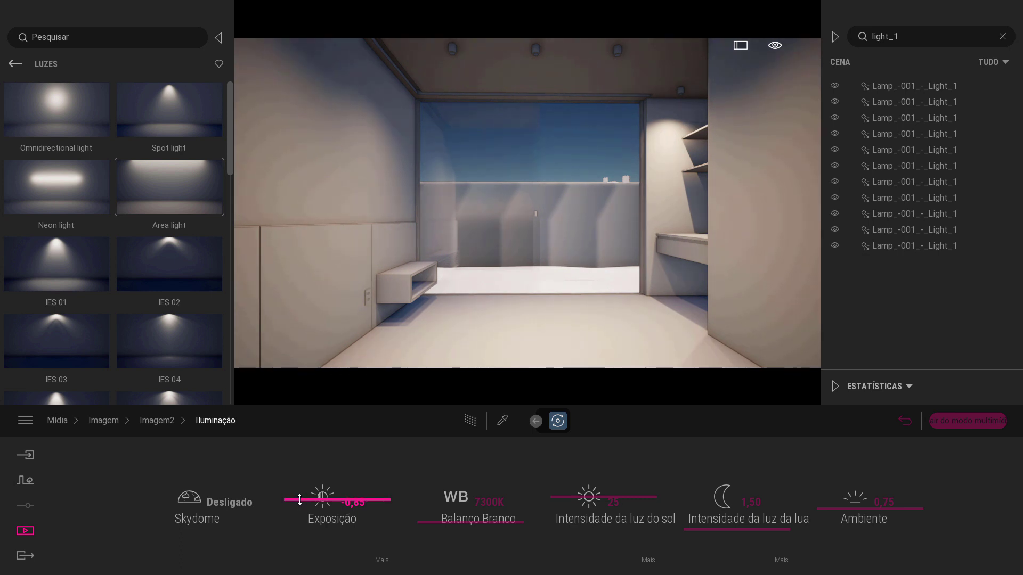
{"action": "mouse_move", "coordinate": [840, 507]}
{"action": "left_mouse_down"}
{"action": "mouse_move", "coordinate": [842, 494]}
{"action": "mouse_move", "coordinate": [848, 514]}
{"action": "mouse_move", "coordinate": [851, 474]}
{"action": "mouse_move", "coordinate": [854, 494]}
{"action": "left_mouse_up"}
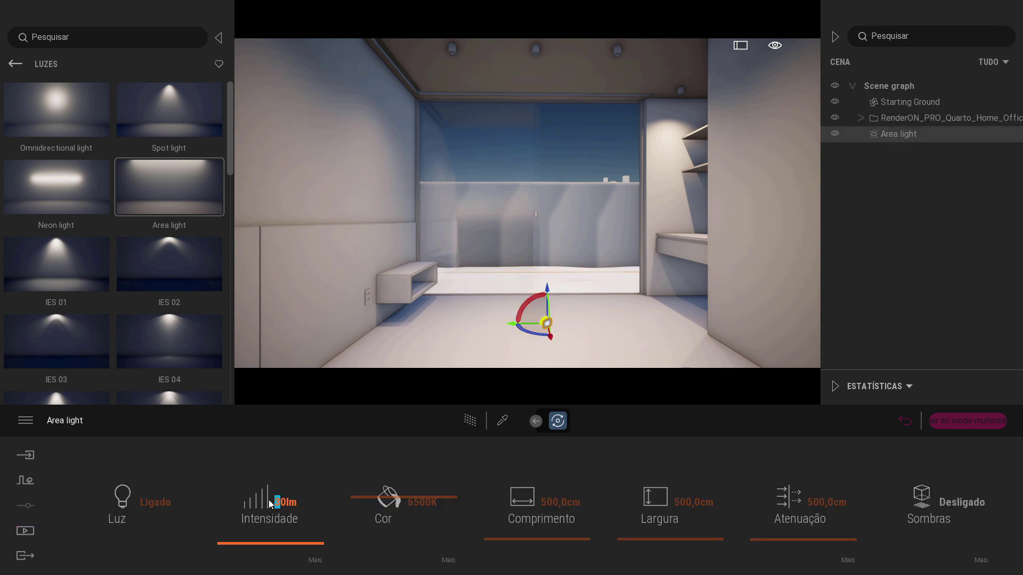
Set the area light's intensity to 100 lm.
{"action": "type", "text": "100"}
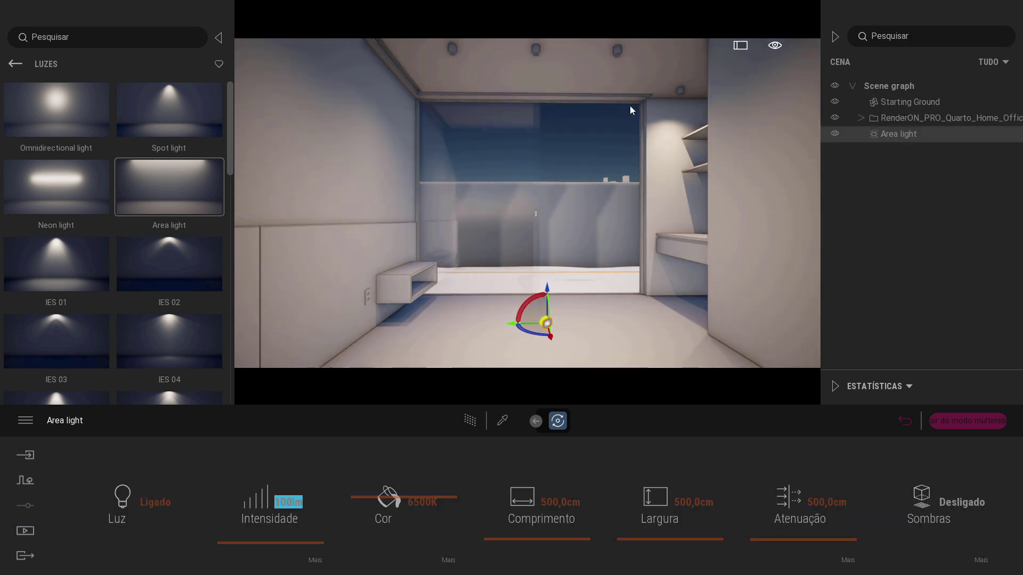
Raise the contrast in Imagem2's color grading visual effects to 74%.
{"action": "left_click", "coordinate": [25, 530]}
{"action": "left_click", "coordinate": [210, 506]}
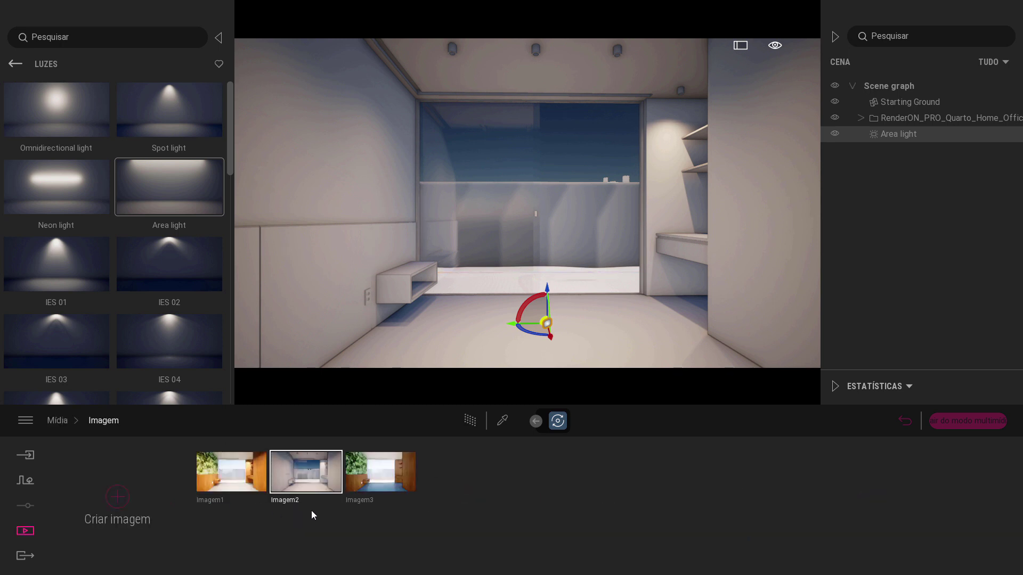
{"action": "left_click", "coordinate": [330, 503]}
{"action": "left_click", "coordinate": [734, 511]}
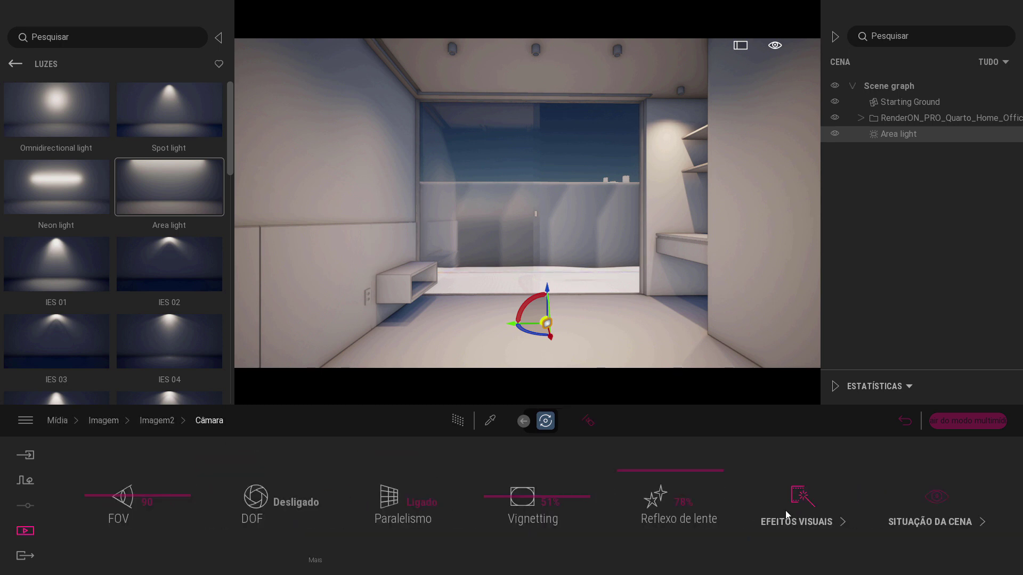
{"action": "left_click", "coordinate": [799, 512]}
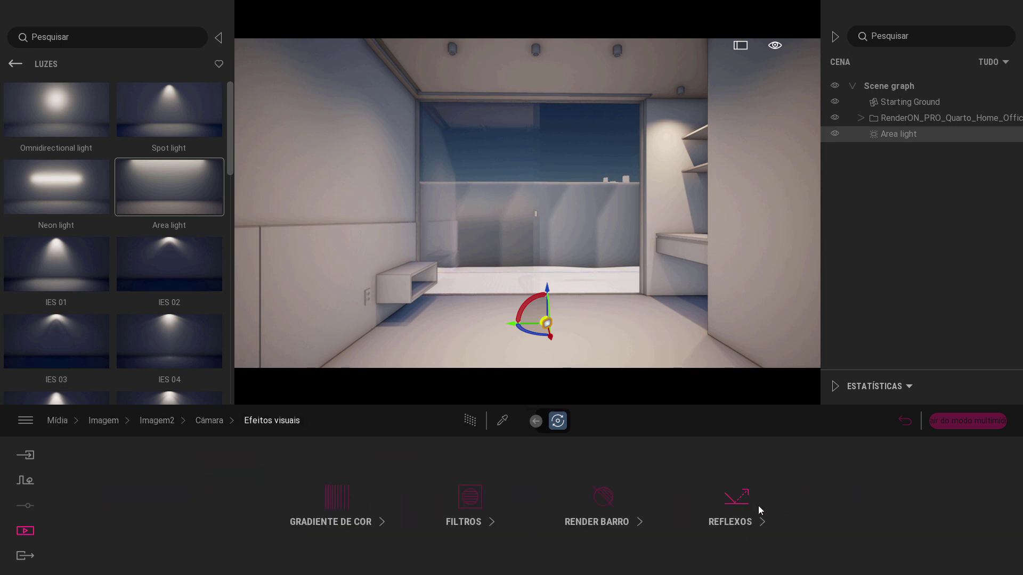
{"action": "left_click", "coordinate": [338, 504]}
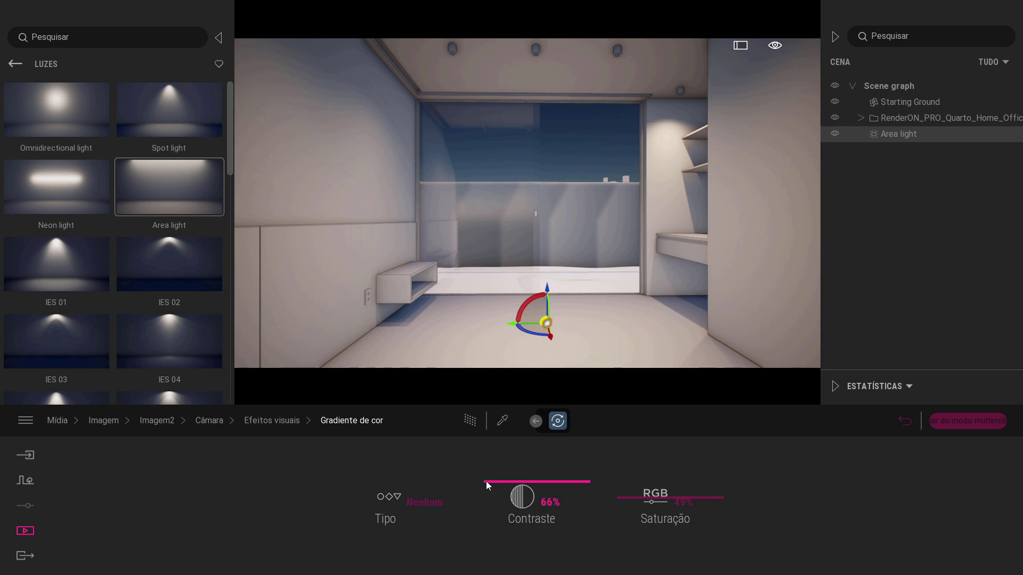
{"action": "mouse_move", "coordinate": [486, 481]}
{"action": "left_mouse_down"}
{"action": "mouse_move", "coordinate": [487, 472]}
{"action": "mouse_move", "coordinate": [491, 491]}
{"action": "mouse_move", "coordinate": [494, 473]}
{"action": "left_mouse_up"}
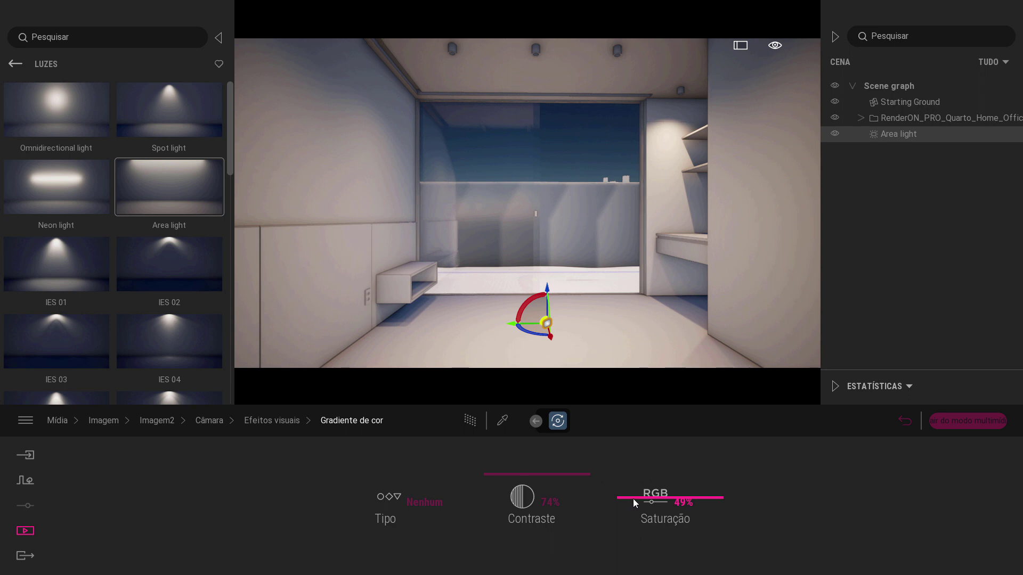
Lower Imagem2's color grading saturation to 0%.
{"action": "left_click_drag", "start_coordinate": [633, 498], "coordinate": [638, 554]}
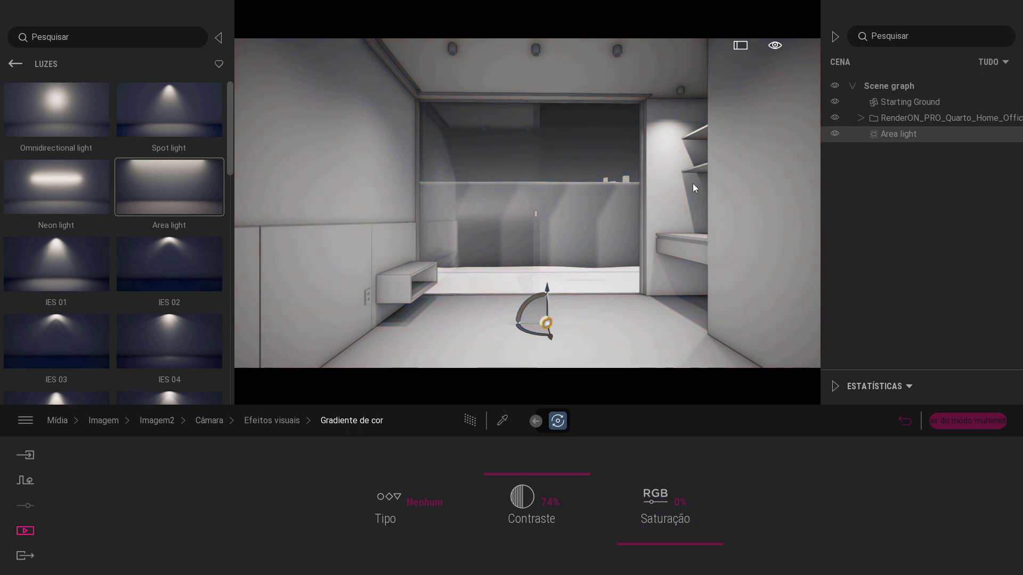
{"action": "left_click_drag", "start_coordinate": [660, 548], "coordinate": [666, 566]}
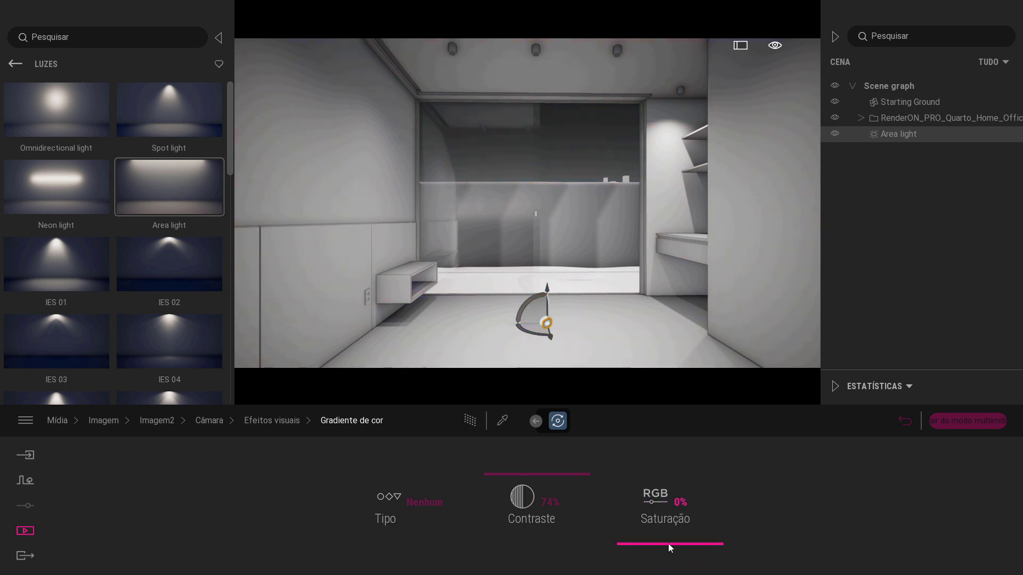
In Imagem2's lighting settings, set the white balance to 5000K and the exposure to about -0.51.
{"action": "left_click", "coordinate": [159, 420]}
{"action": "left_click", "coordinate": [341, 500]}
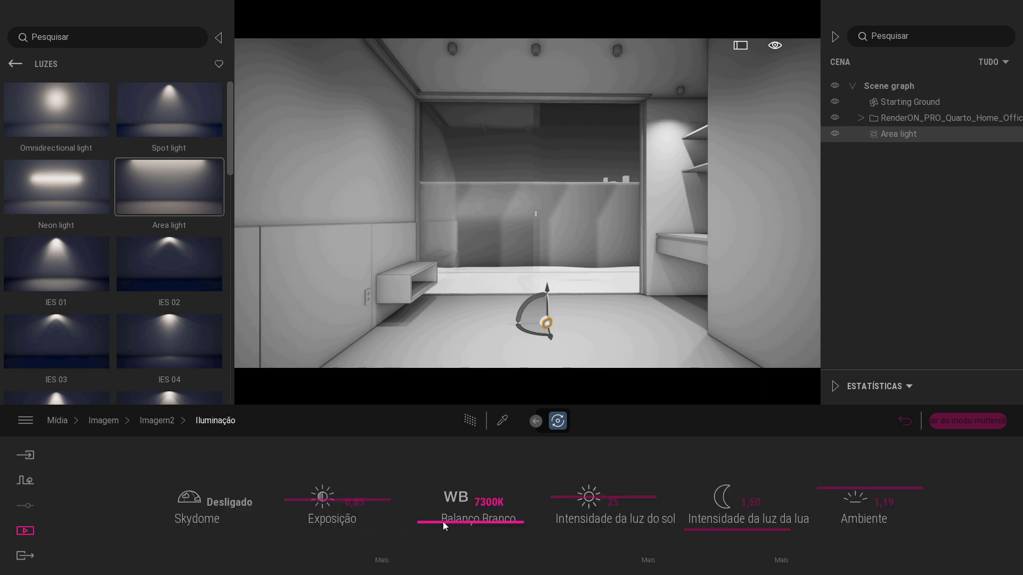
{"action": "left_click_drag", "start_coordinate": [454, 523], "coordinate": [480, 559]}
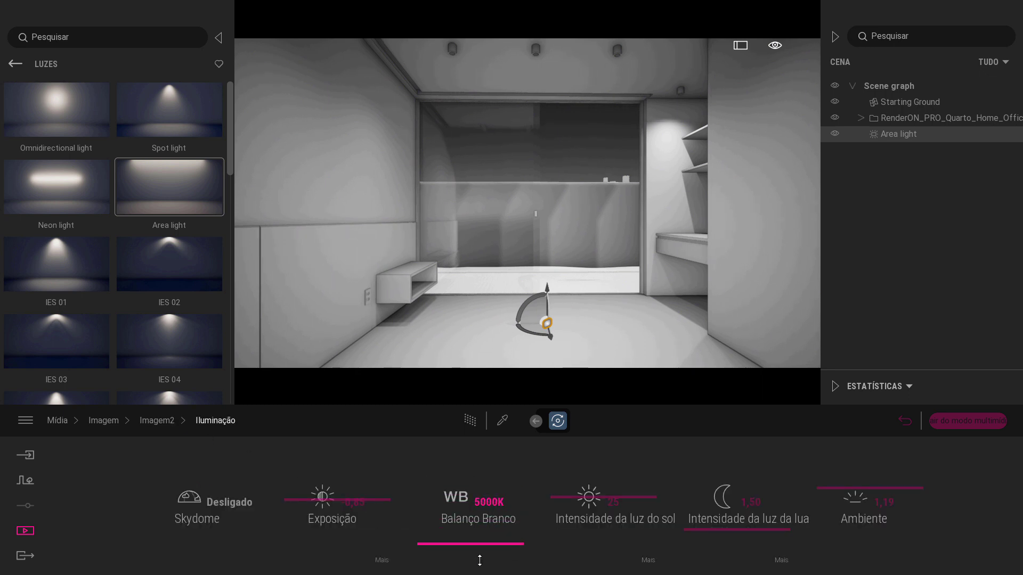
{"action": "mouse_move", "coordinate": [295, 498]}
{"action": "left_mouse_down"}
{"action": "mouse_move", "coordinate": [297, 469]}
{"action": "mouse_move", "coordinate": [299, 488]}
{"action": "left_mouse_up"}
Find the light_1 objects in the scene graph and hide all the Lamp_-001_-_Light_1 lights.
{"action": "left_click", "coordinate": [979, 37]}
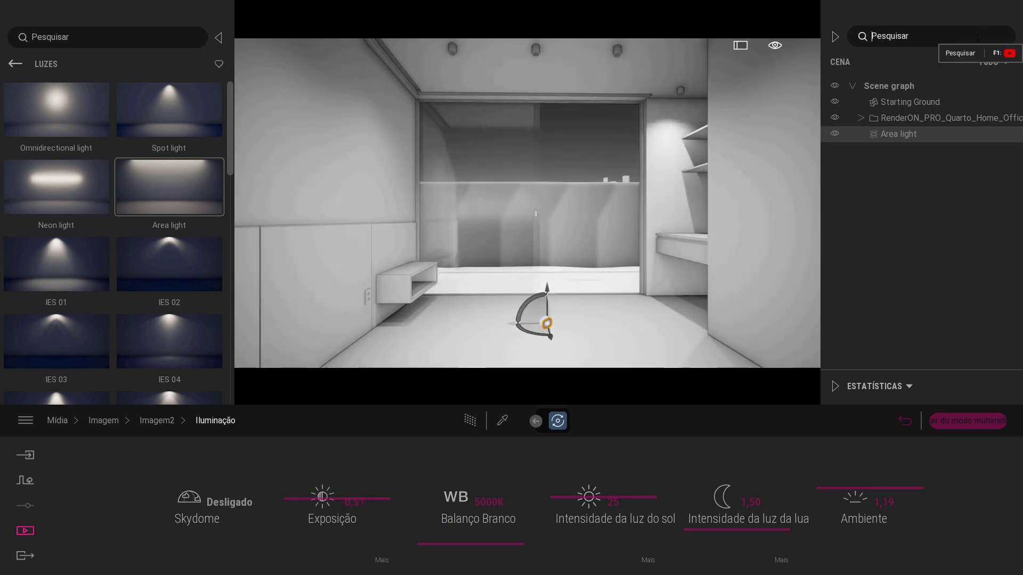
{"action": "type", "text": "light_1"}
{"action": "left_click", "coordinate": [835, 85]}
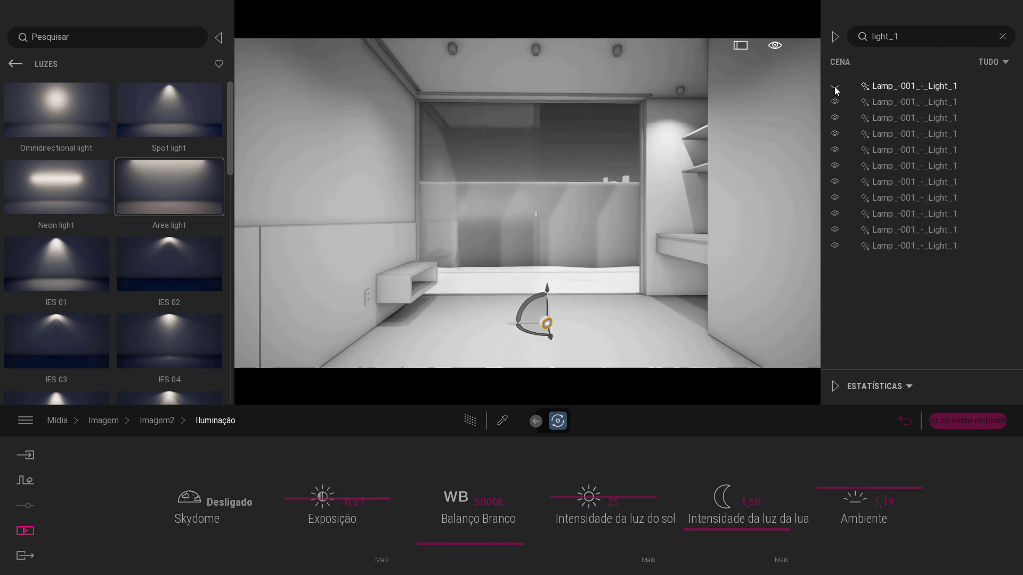
{"action": "left_click", "coordinate": [835, 101]}
{"action": "left_click", "coordinate": [834, 118]}
{"action": "left_click", "coordinate": [835, 134]}
{"action": "left_click", "coordinate": [835, 150]}
{"action": "left_click", "coordinate": [835, 166]}
{"action": "left_click", "coordinate": [835, 182]}
{"action": "left_click", "coordinate": [835, 198]}
{"action": "left_click", "coordinate": [835, 214]}
{"action": "left_click", "coordinate": [835, 229]}
{"action": "left_click", "coordinate": [835, 245]}
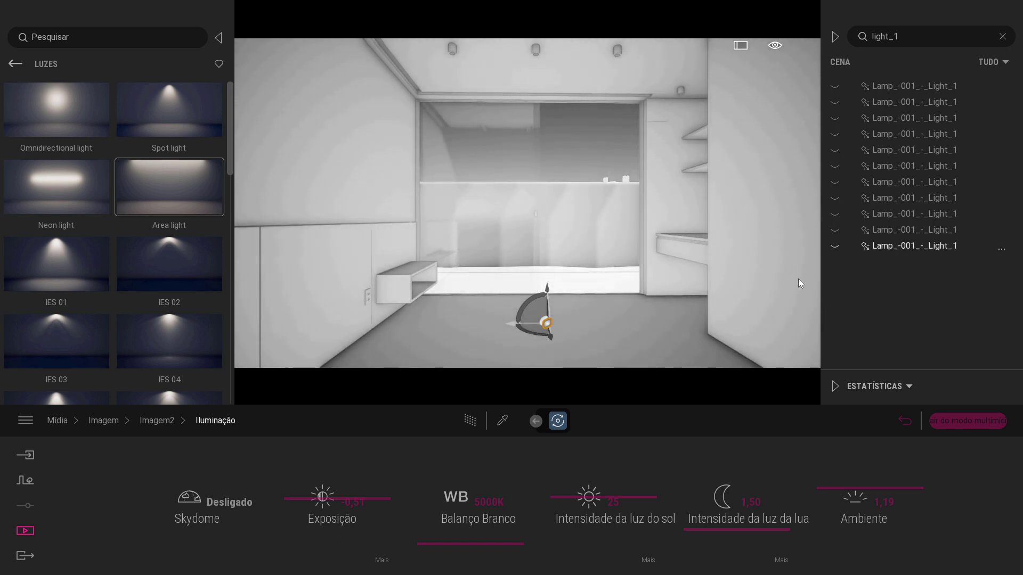
Lower Imagem2's exposure to about -1.02 and raise its ambient light to about 1.72.
{"action": "left_click", "coordinate": [25, 531]}
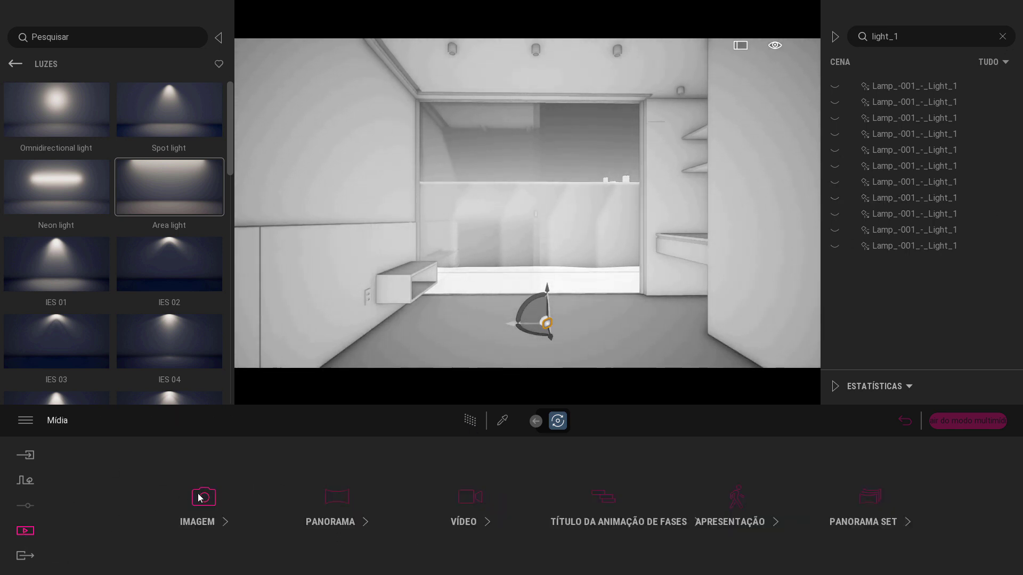
{"action": "left_click", "coordinate": [200, 494]}
{"action": "left_click", "coordinate": [337, 498]}
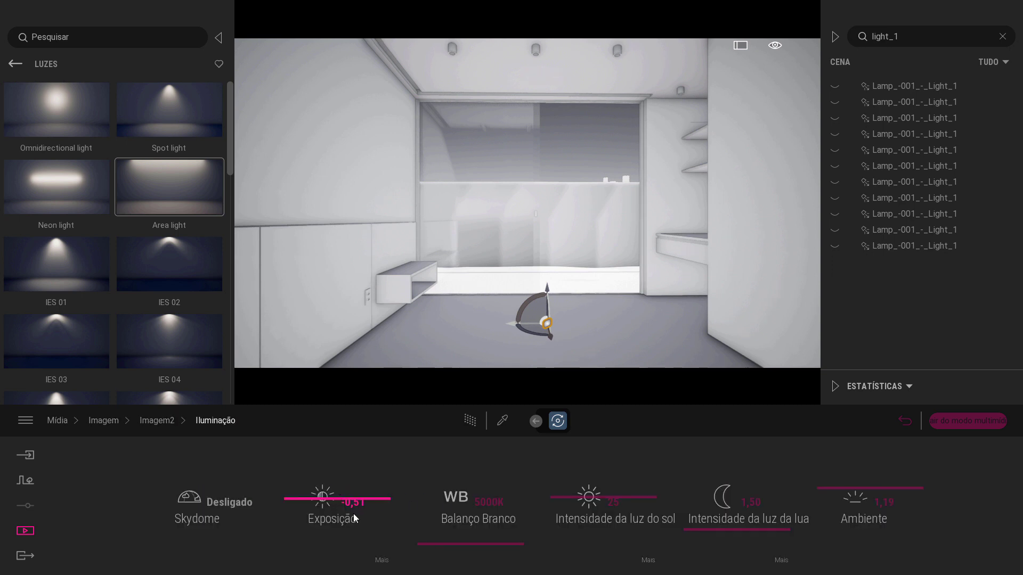
{"action": "left_click", "coordinate": [288, 500]}
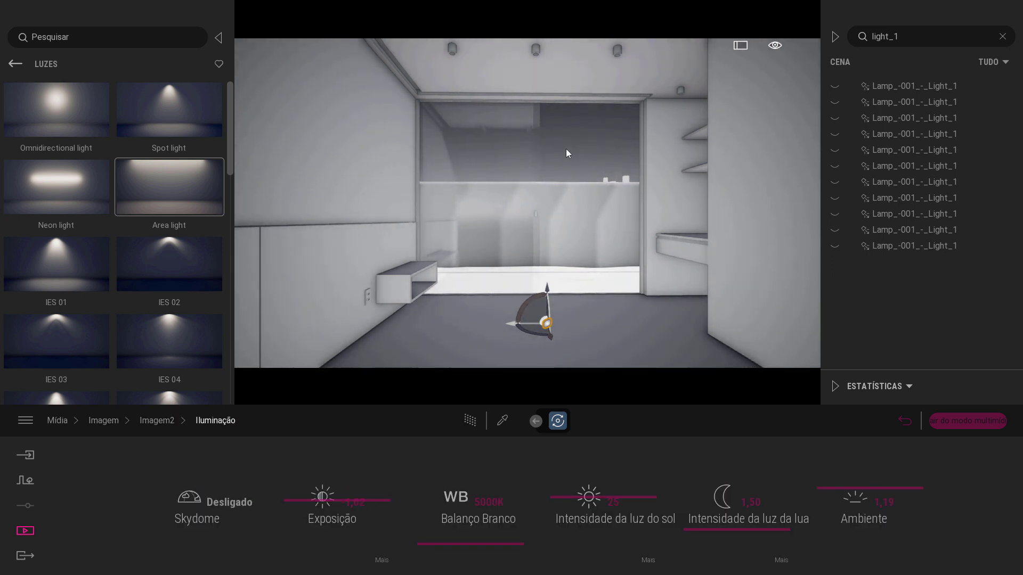
{"action": "left_click_drag", "start_coordinate": [834, 488], "coordinate": [836, 462]}
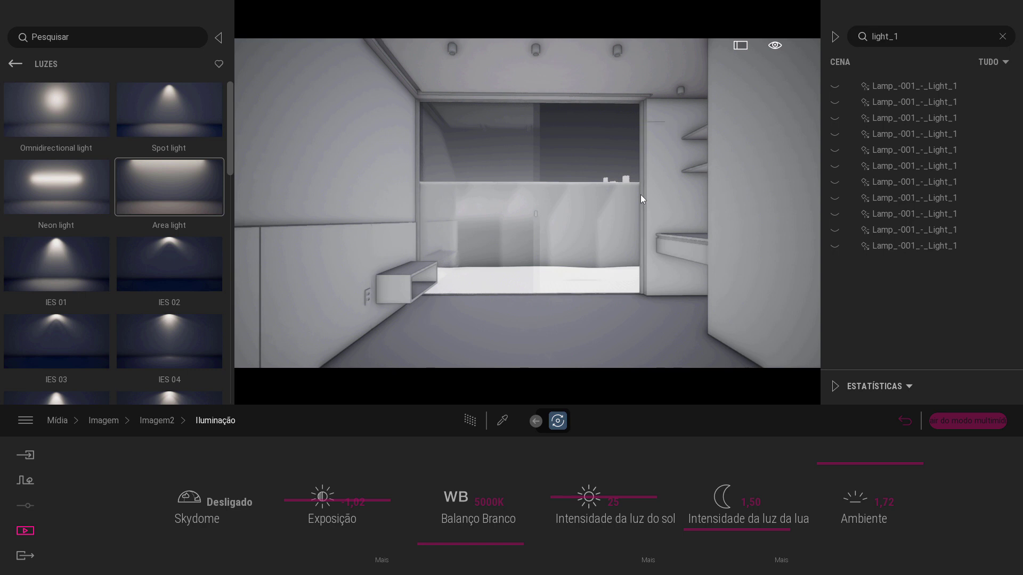
Switch between the saved images Imagem1 and Imagem2 to compare their materials and light visibility.
{"action": "left_click", "coordinate": [25, 531]}
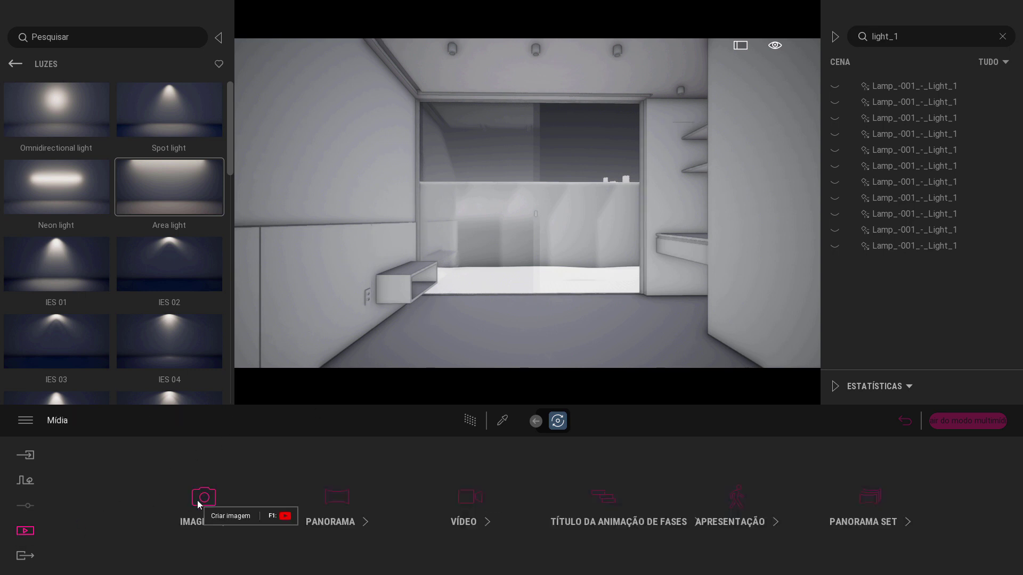
{"action": "left_click", "coordinate": [203, 499]}
{"action": "left_click", "coordinate": [221, 476]}
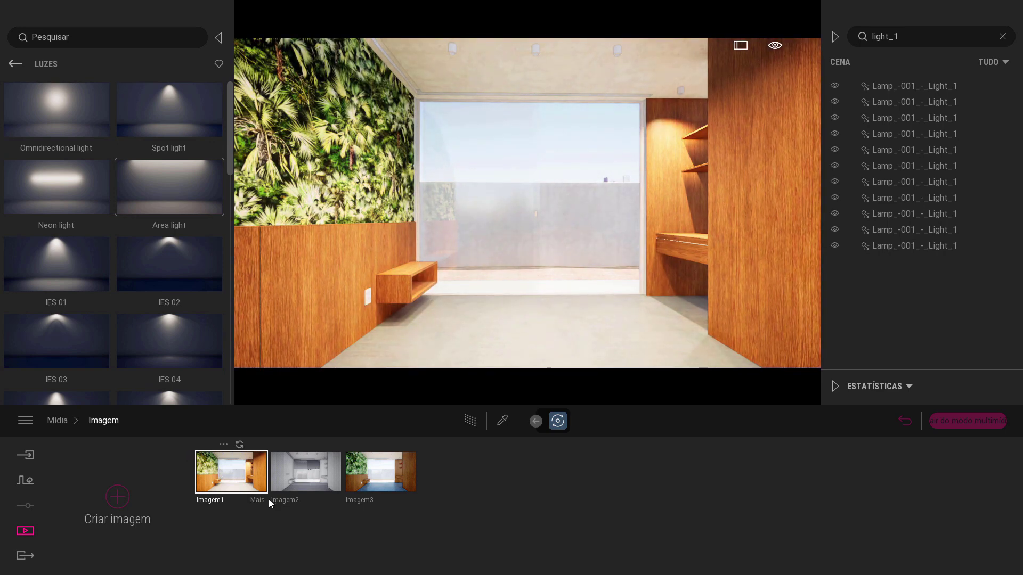
{"action": "left_click", "coordinate": [296, 484]}
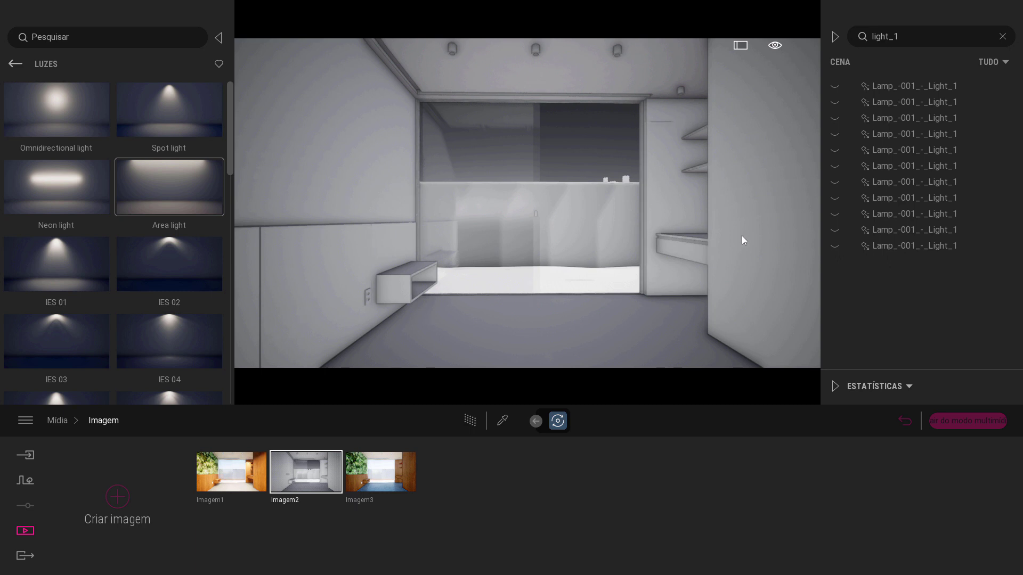
Open Imagem3 and briefly preview it with the path tracer, then return to the real-time view.
{"action": "left_click", "coordinate": [413, 465]}
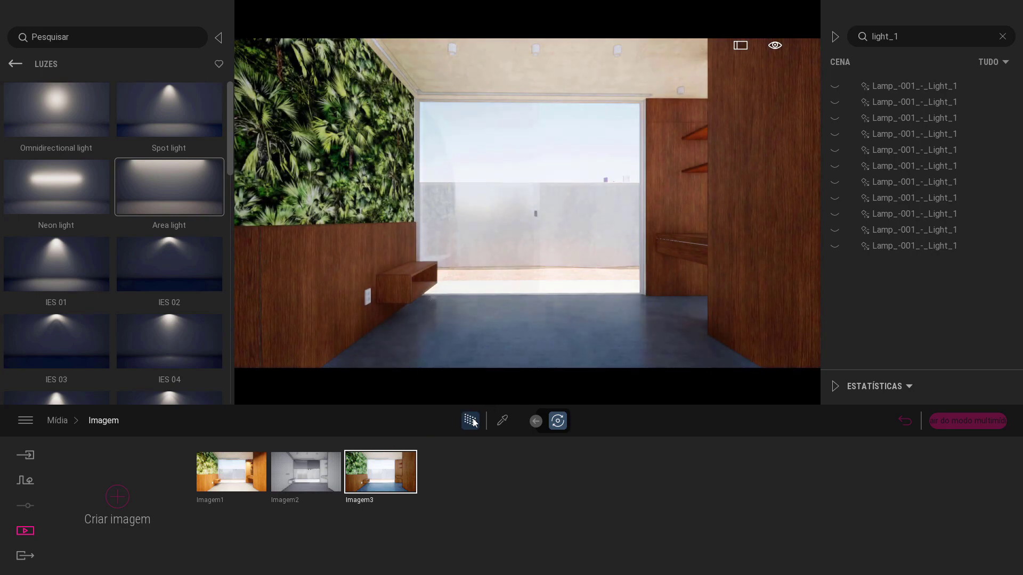
{"action": "left_click", "coordinate": [471, 421]}
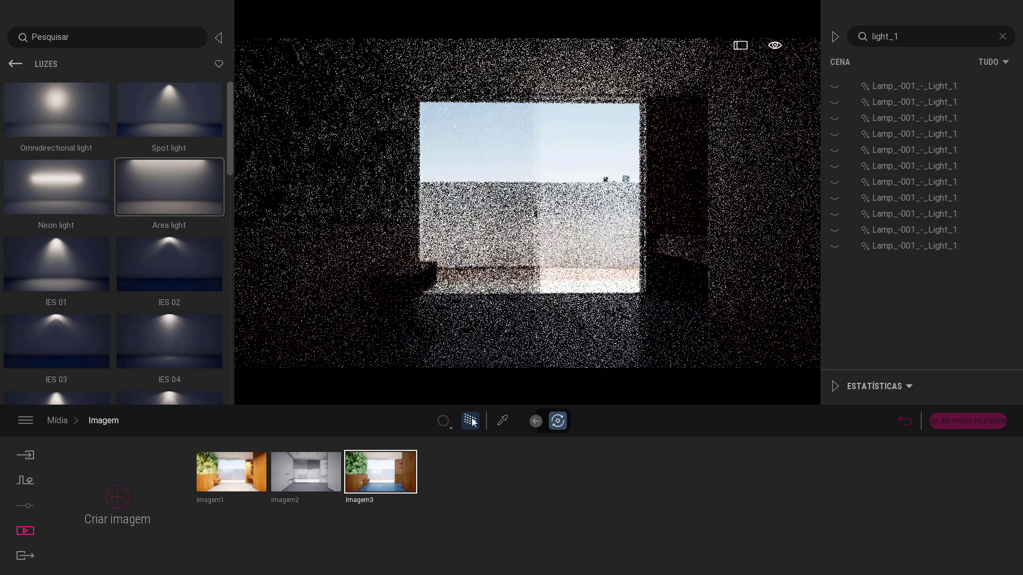
{"action": "key", "text": "r"}
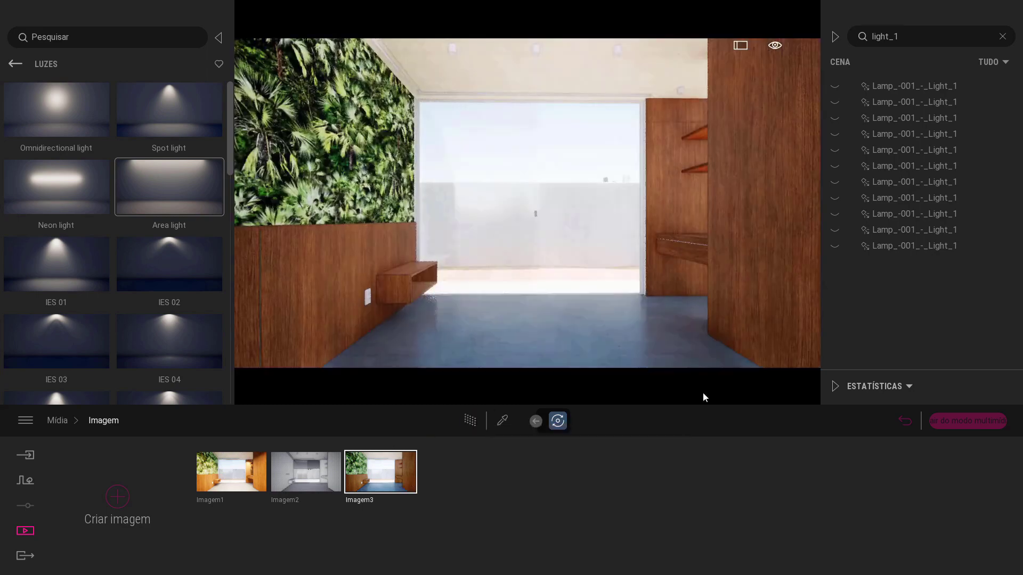